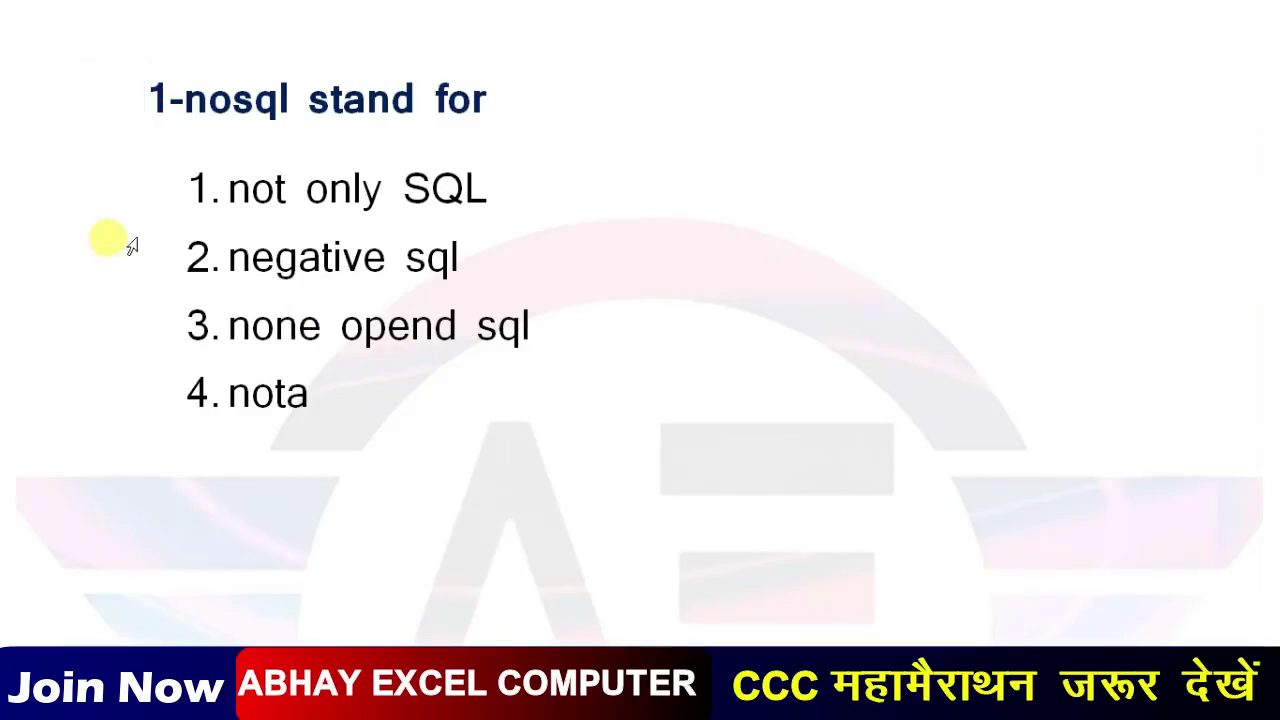
Format question 1's answer line 'not only SQL' in bold red
left_click(85, 201)
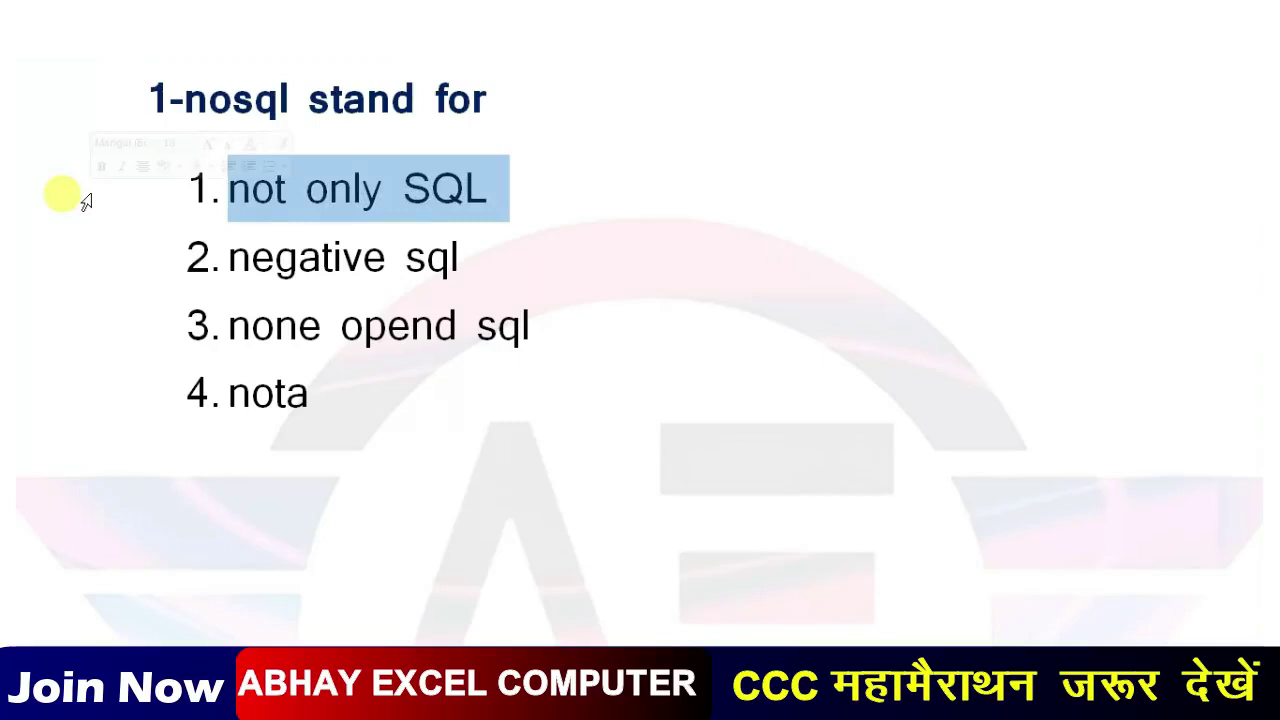
left_click(210, 166)
left_click(211, 329)
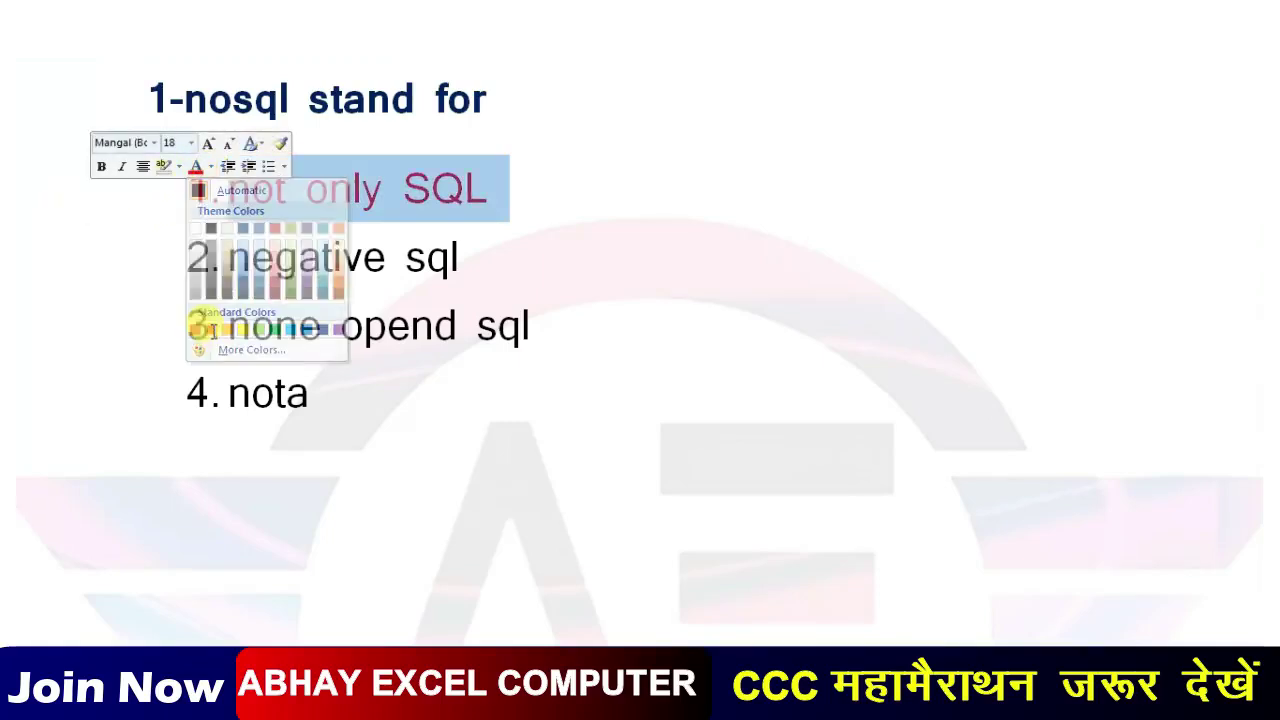
left_click(102, 170)
left_click(525, 192)
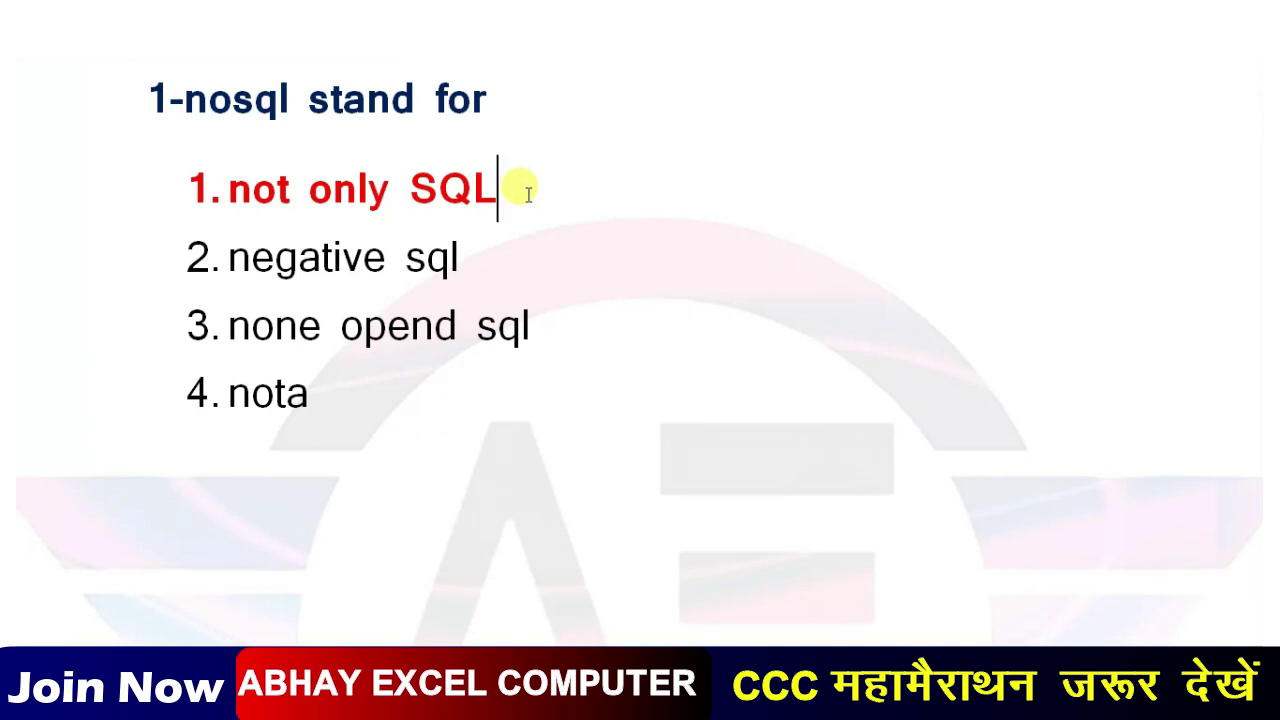
scroll(527, 192, "down", 3)
Scroll to question 2 and format option D, National savings certificate, in bold red
scroll(530, 194, "down", 5)
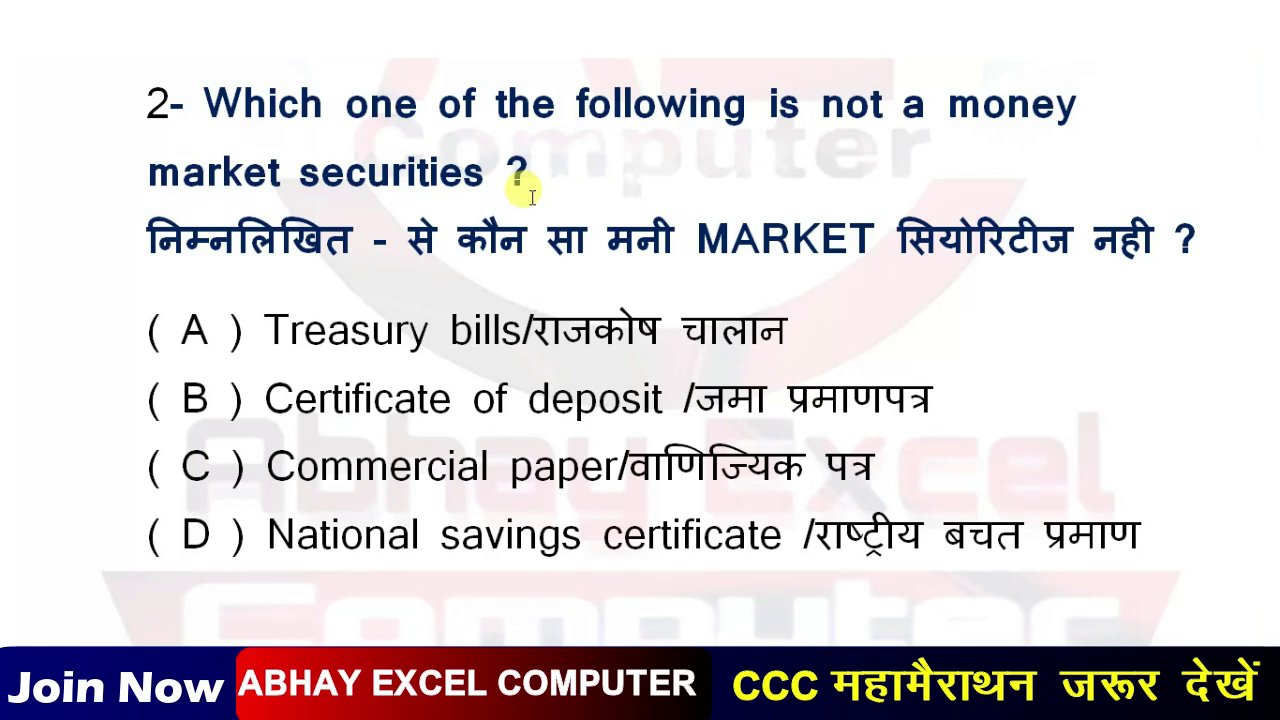
left_click(70, 538)
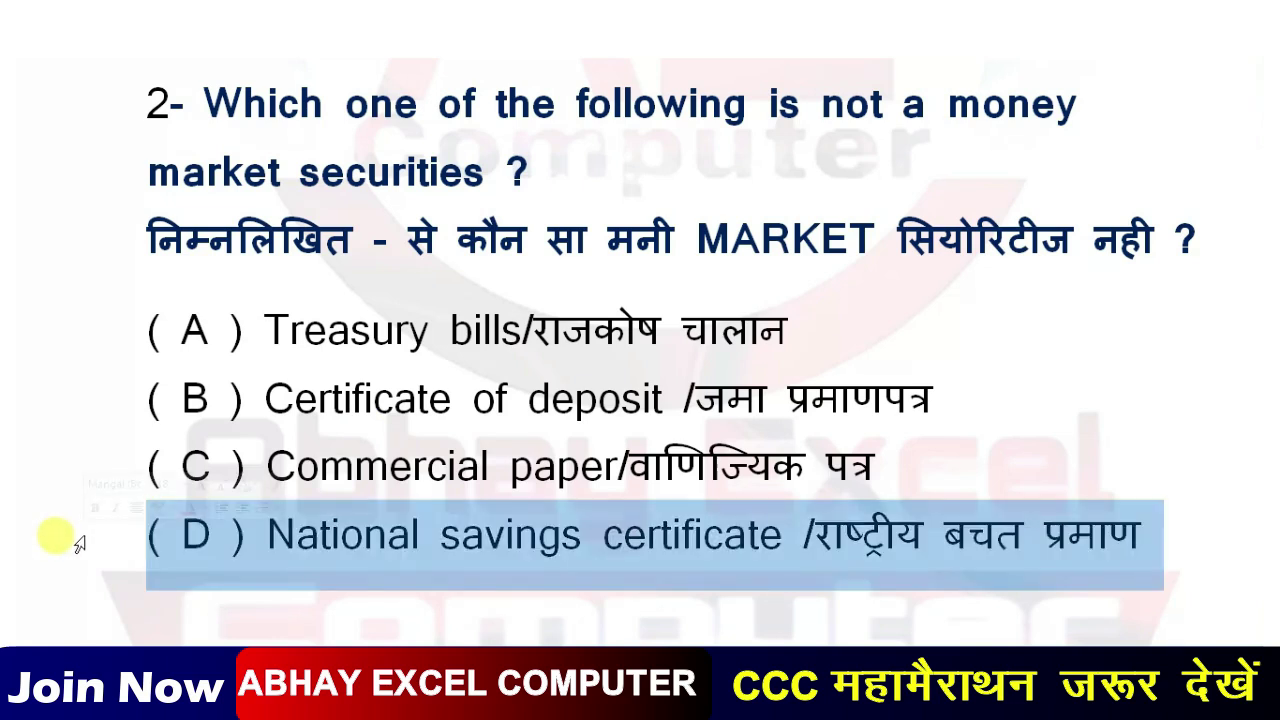
left_click(189, 510)
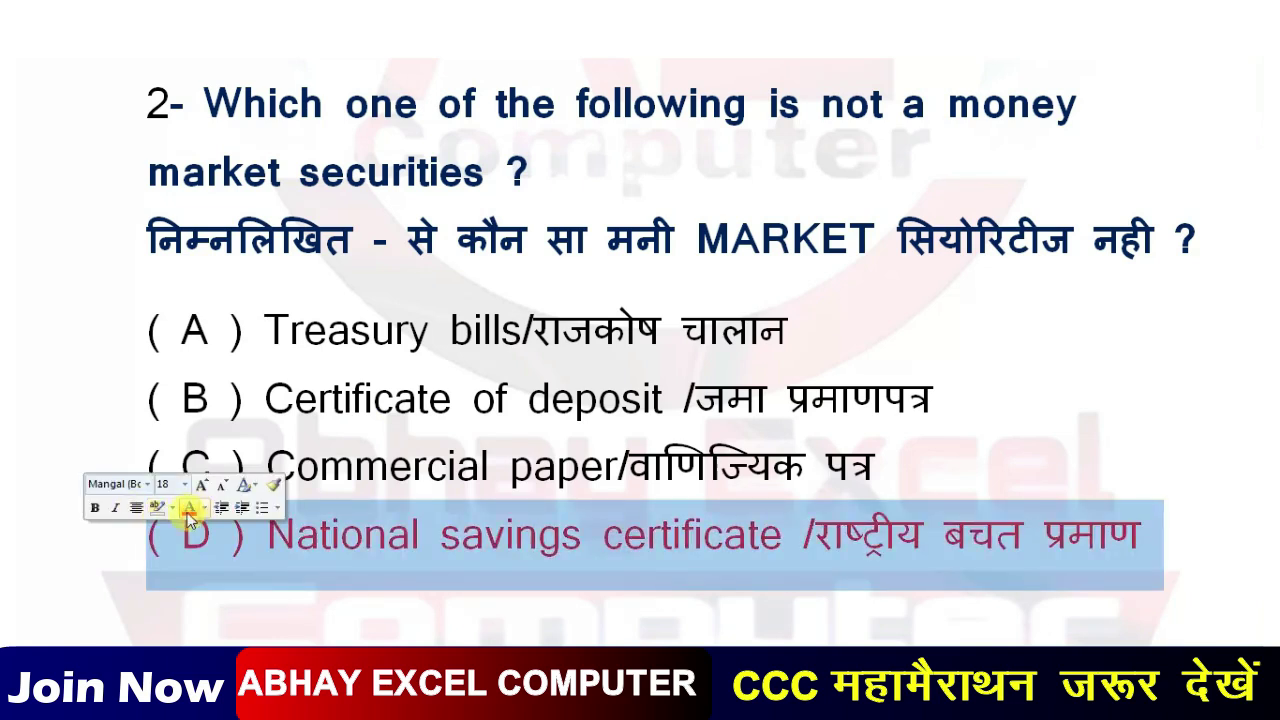
left_click(95, 507)
left_click(525, 566)
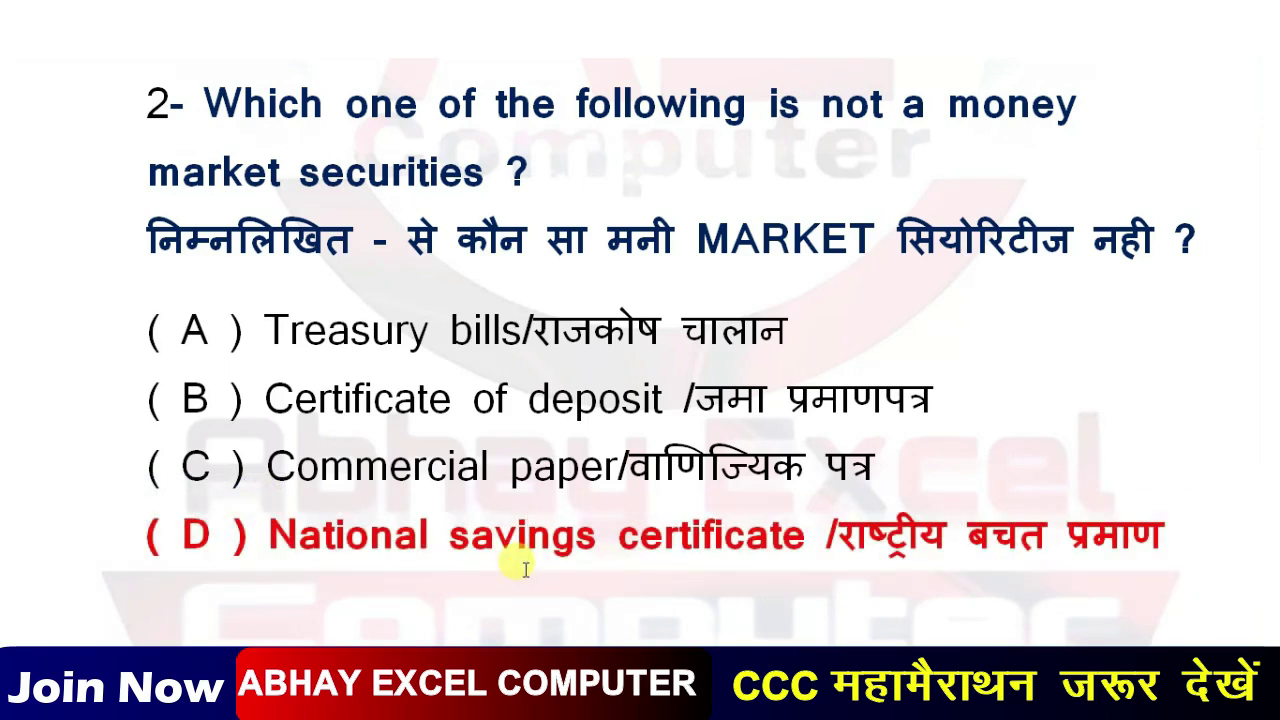
Format the answer 10 in option 4 of the SUM question in bold red
scroll(525, 567, "down", 5)
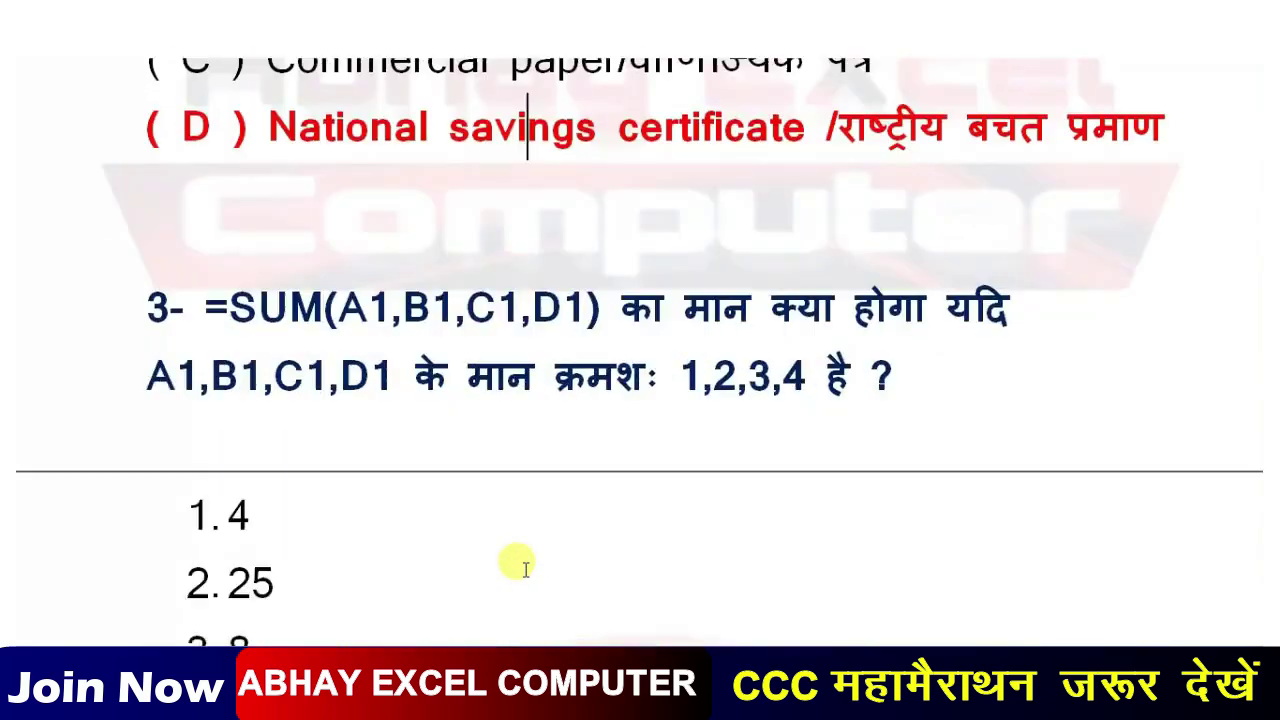
scroll(516, 566, "down", 2)
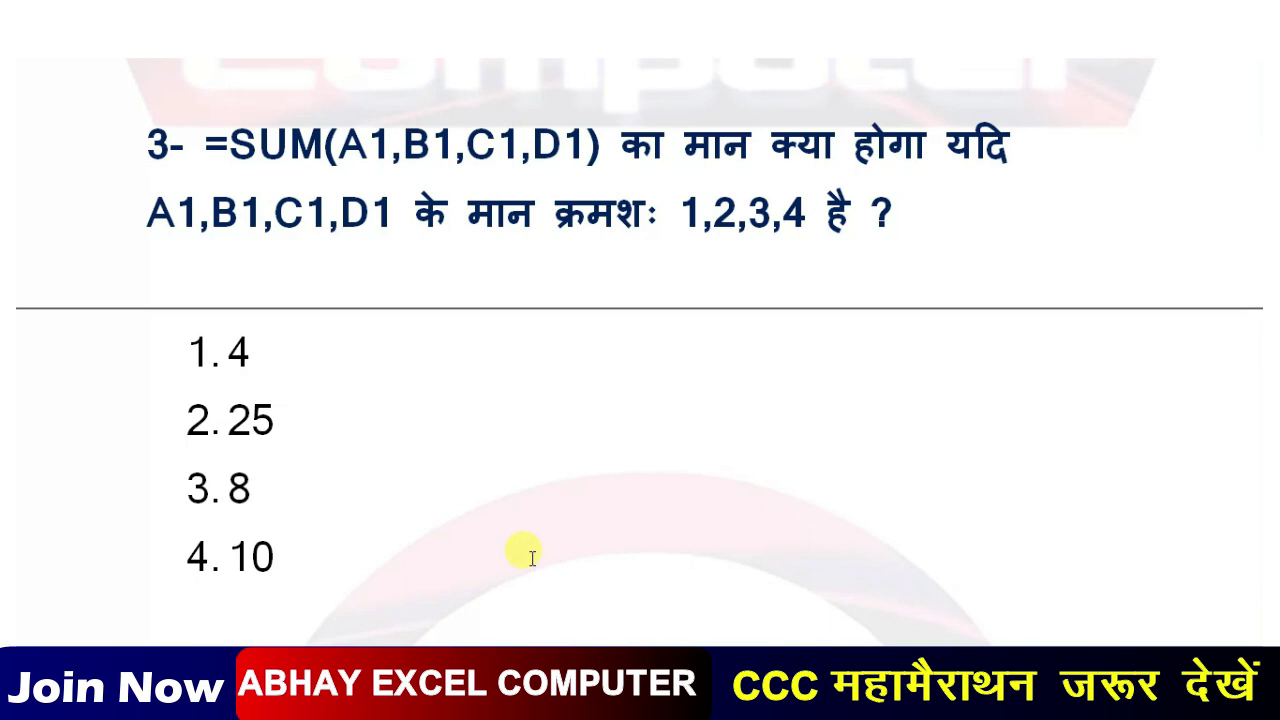
double_click(262, 560)
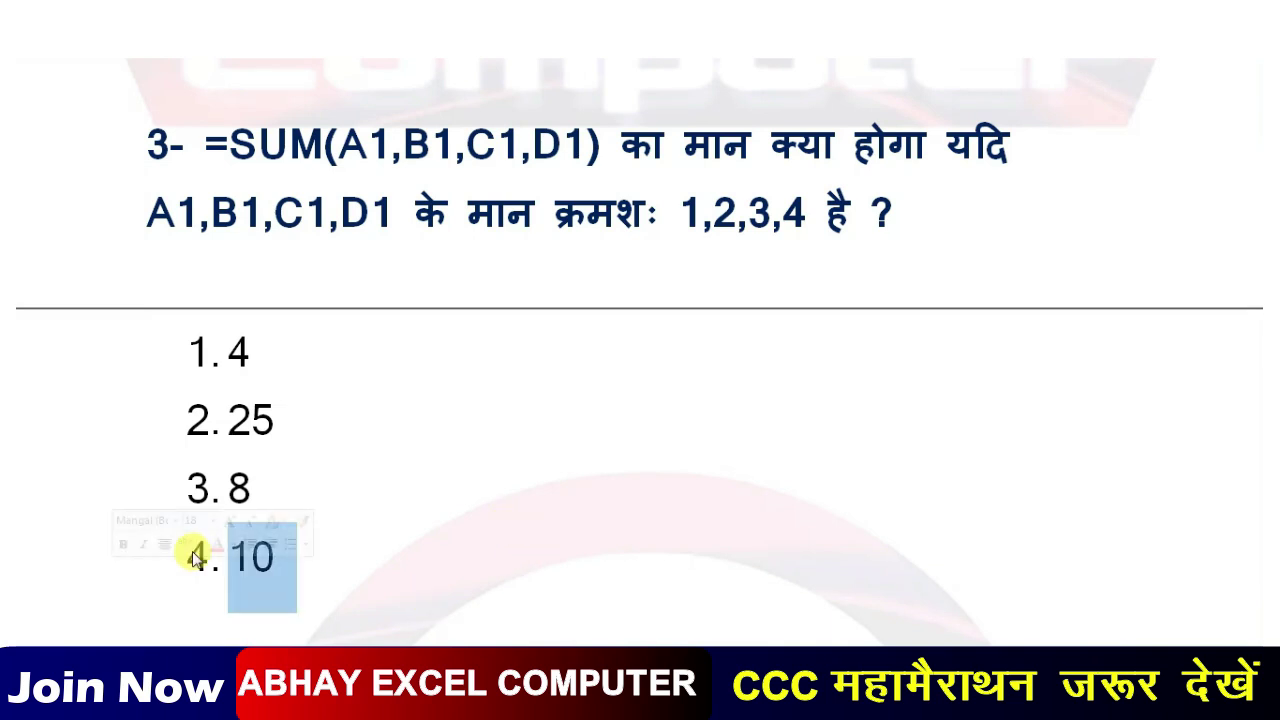
left_click(217, 544)
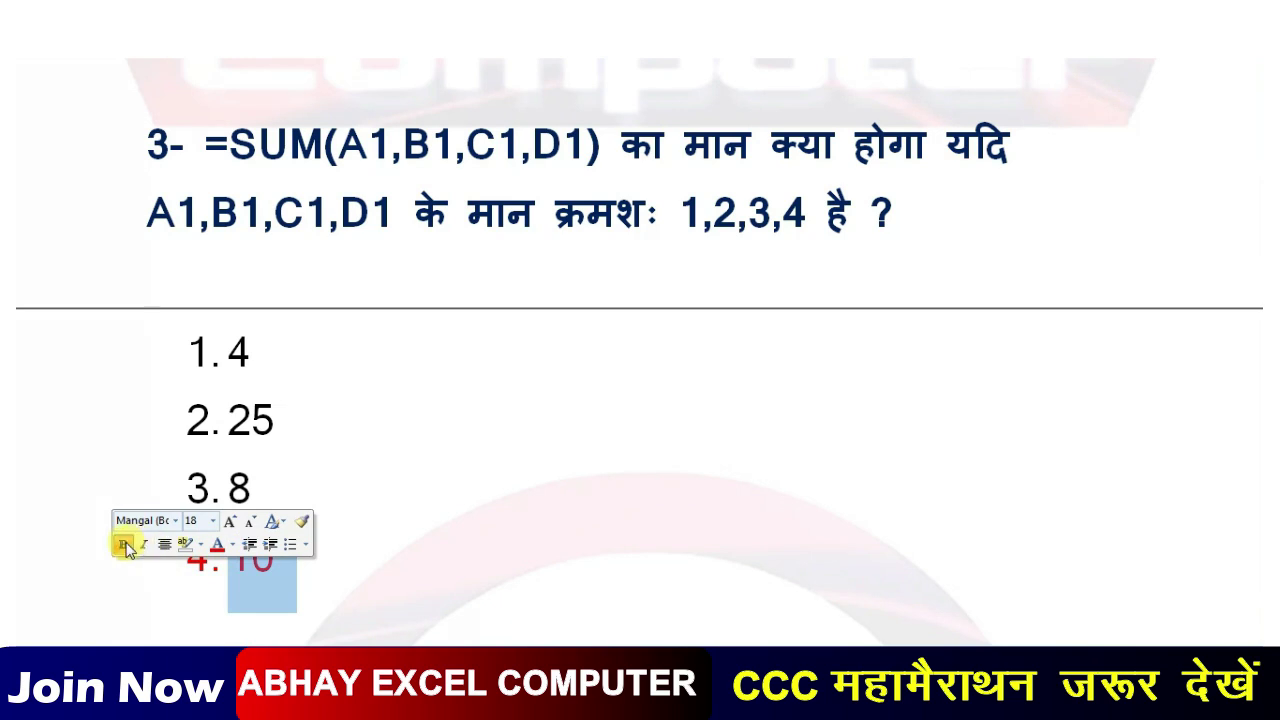
left_click(122, 544)
left_click(390, 547)
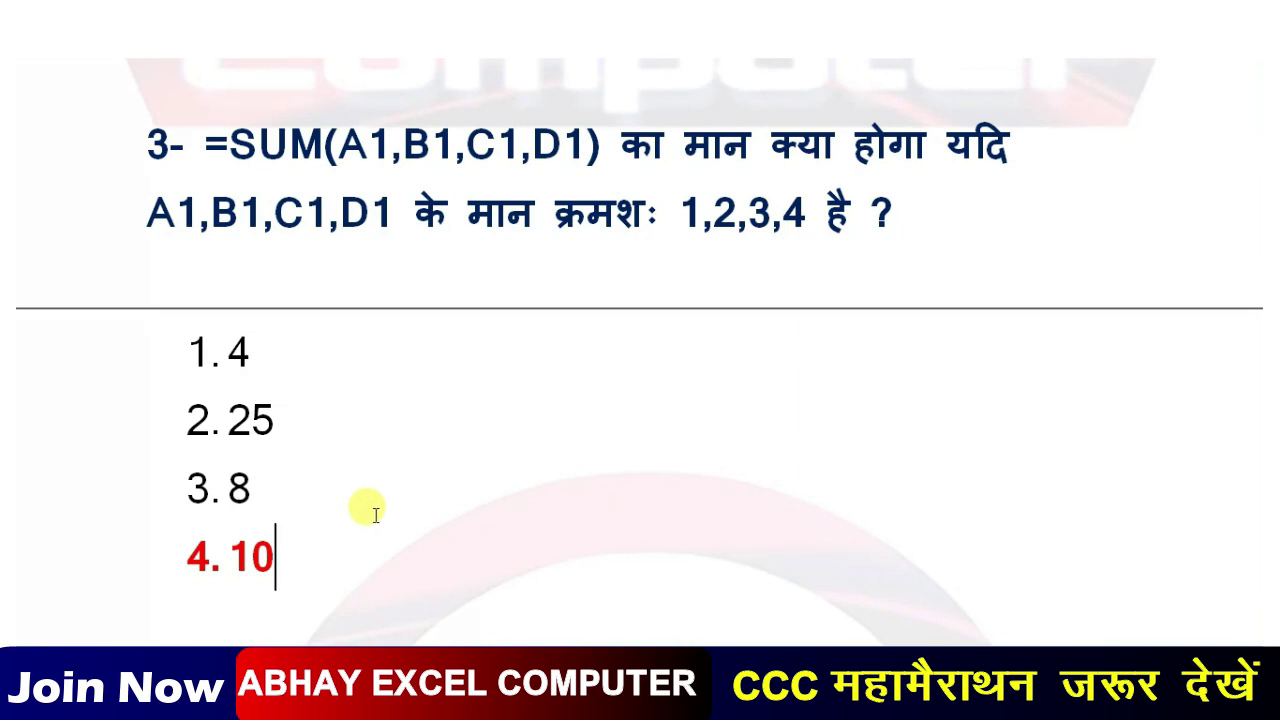
scroll(376, 515, "down", 5)
Format question 4's option B, Confidentiality, in bold red and move on to question 5
scroll(376, 515, "down", 3)
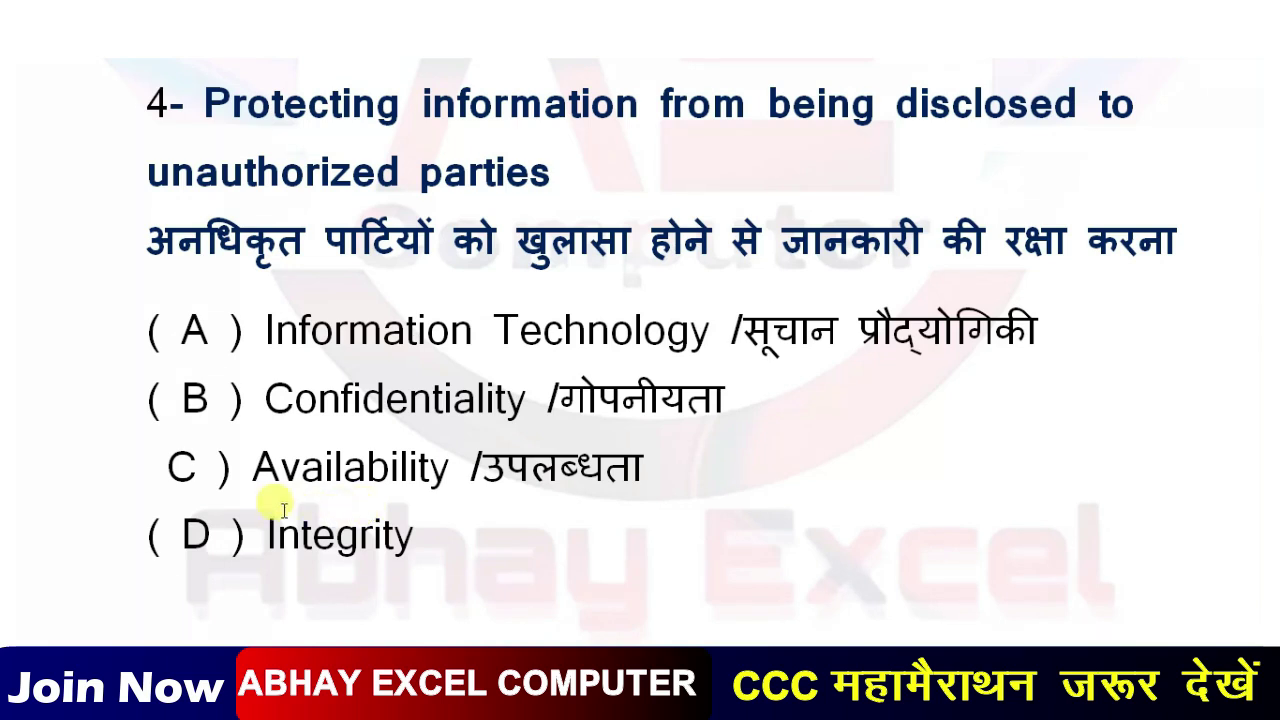
left_click(45, 410)
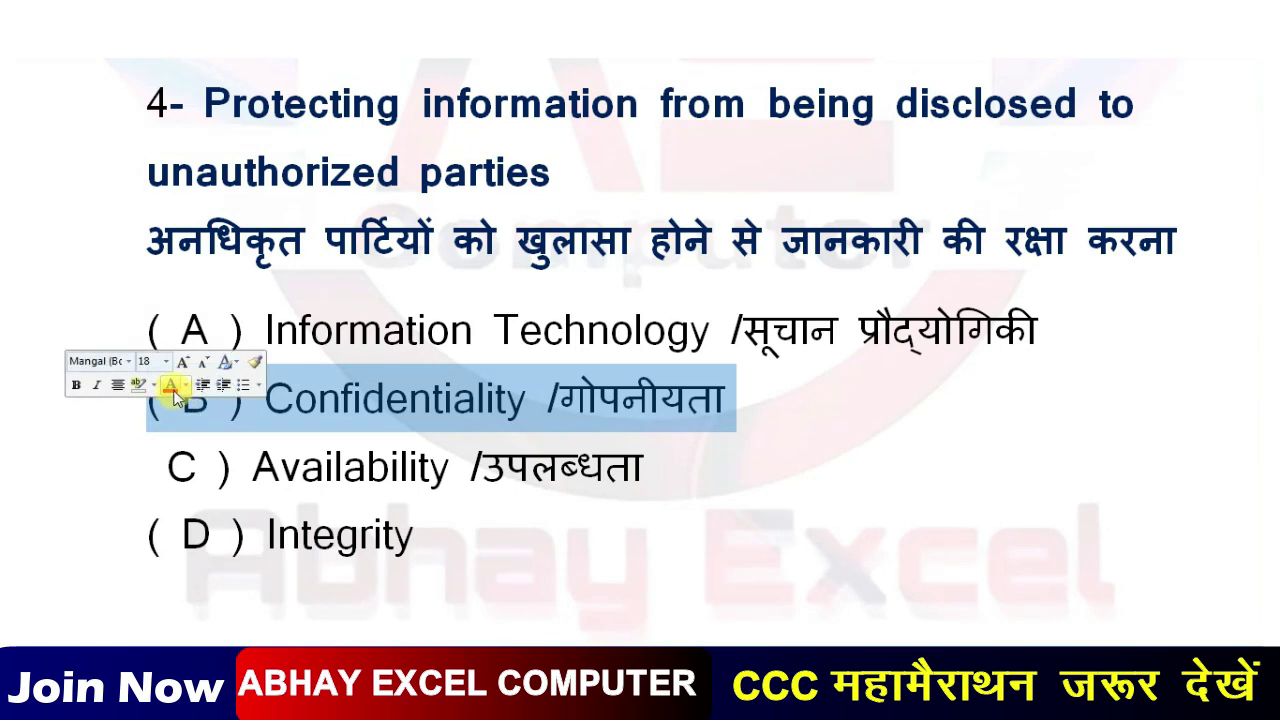
left_click(170, 387)
left_click(78, 387)
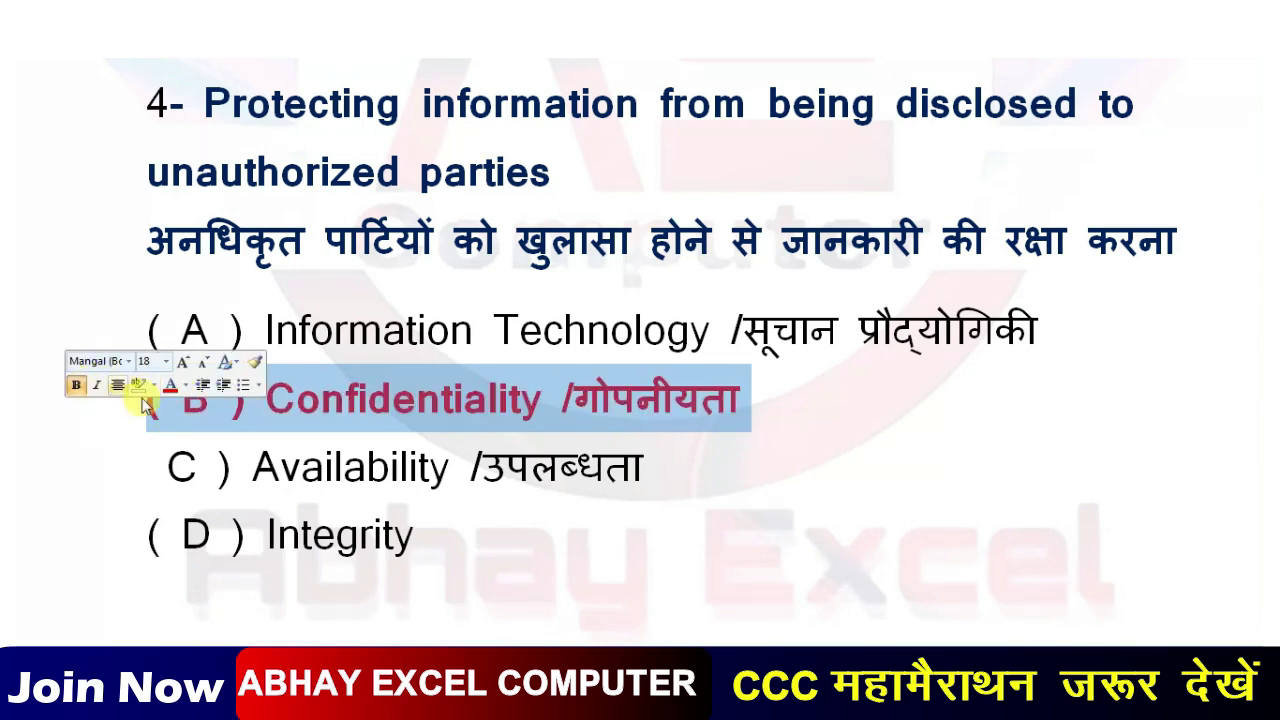
left_click(742, 399)
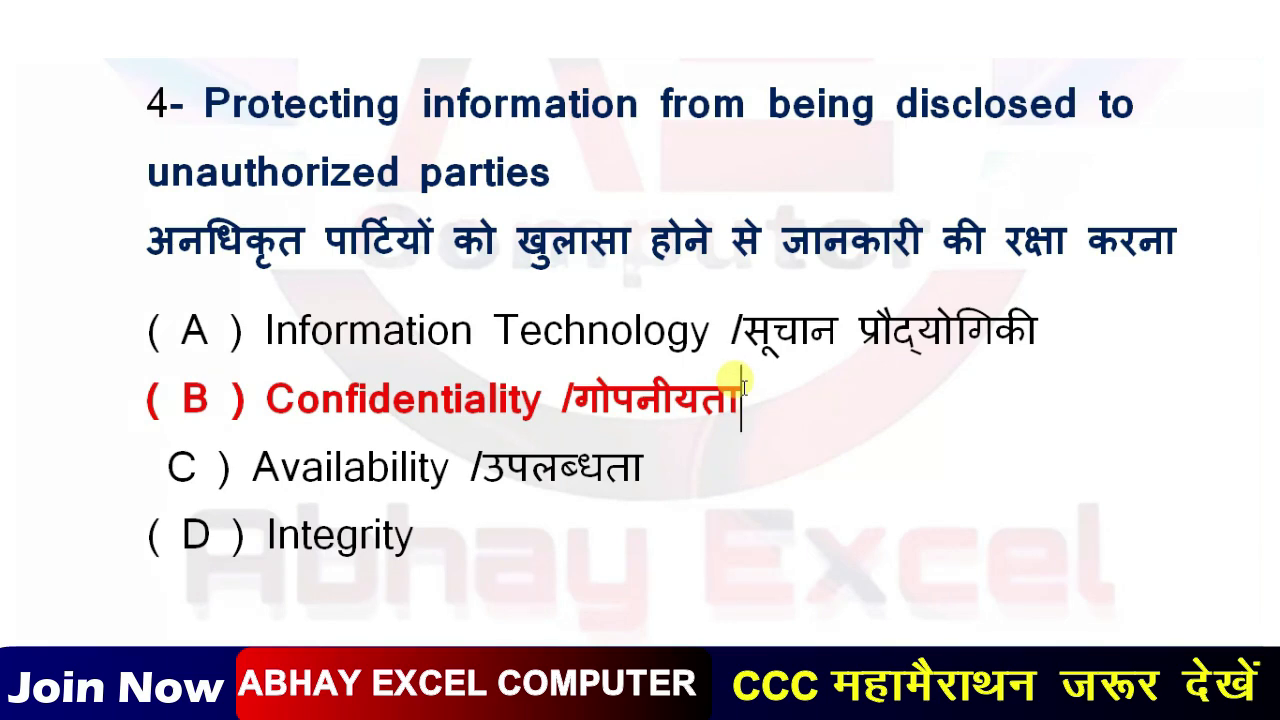
left_click(743, 388)
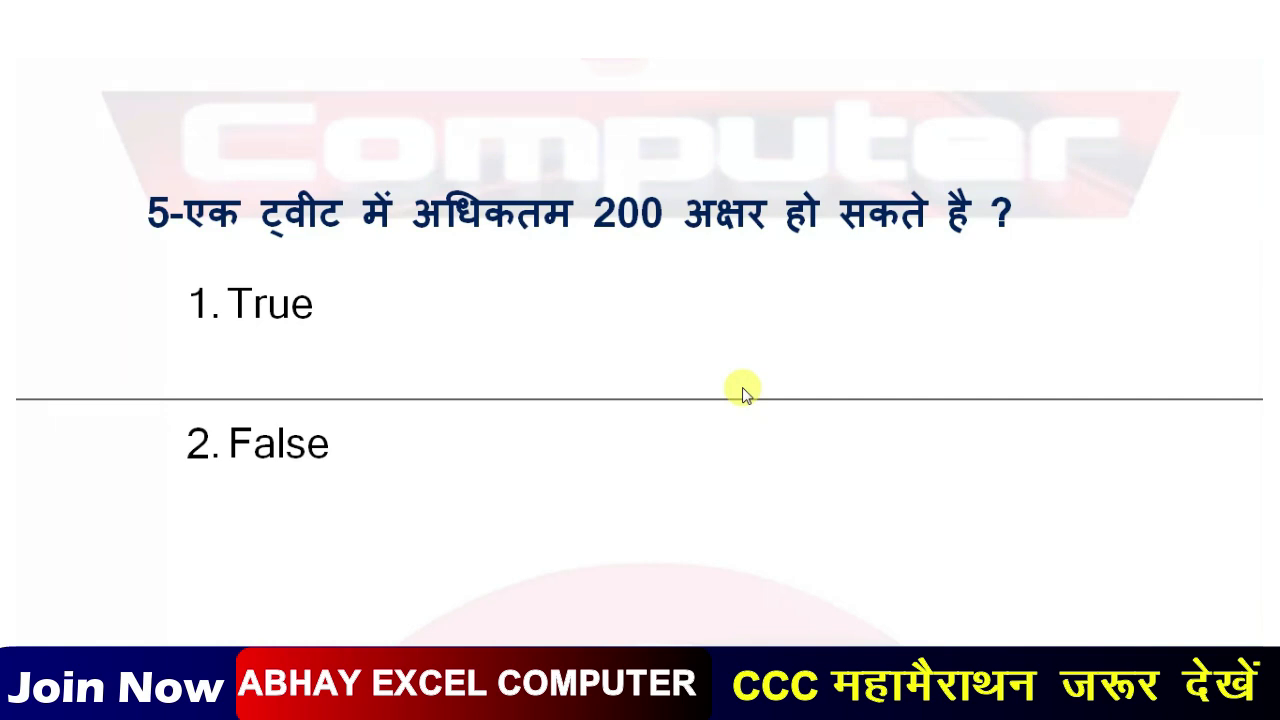
Format the answer False in question 5 in bold red
left_click_drag(63, 466, 71, 449)
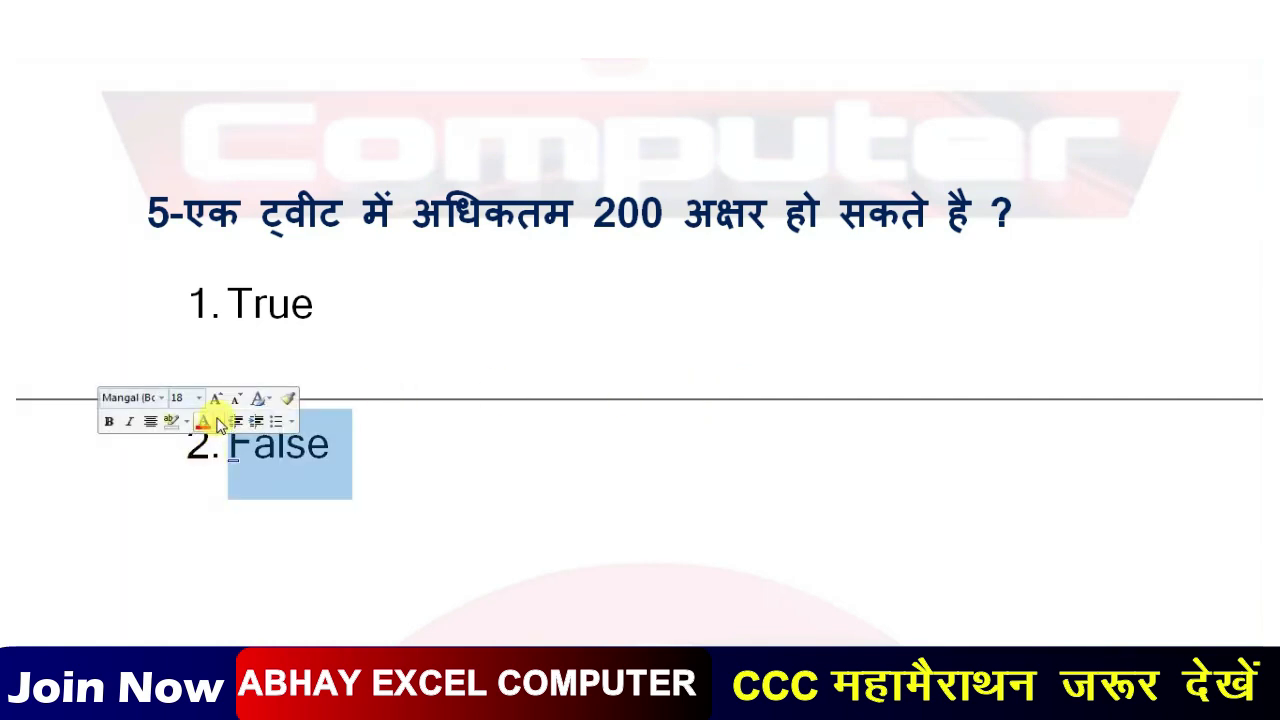
left_click(202, 421)
left_click(108, 421)
left_click(366, 463)
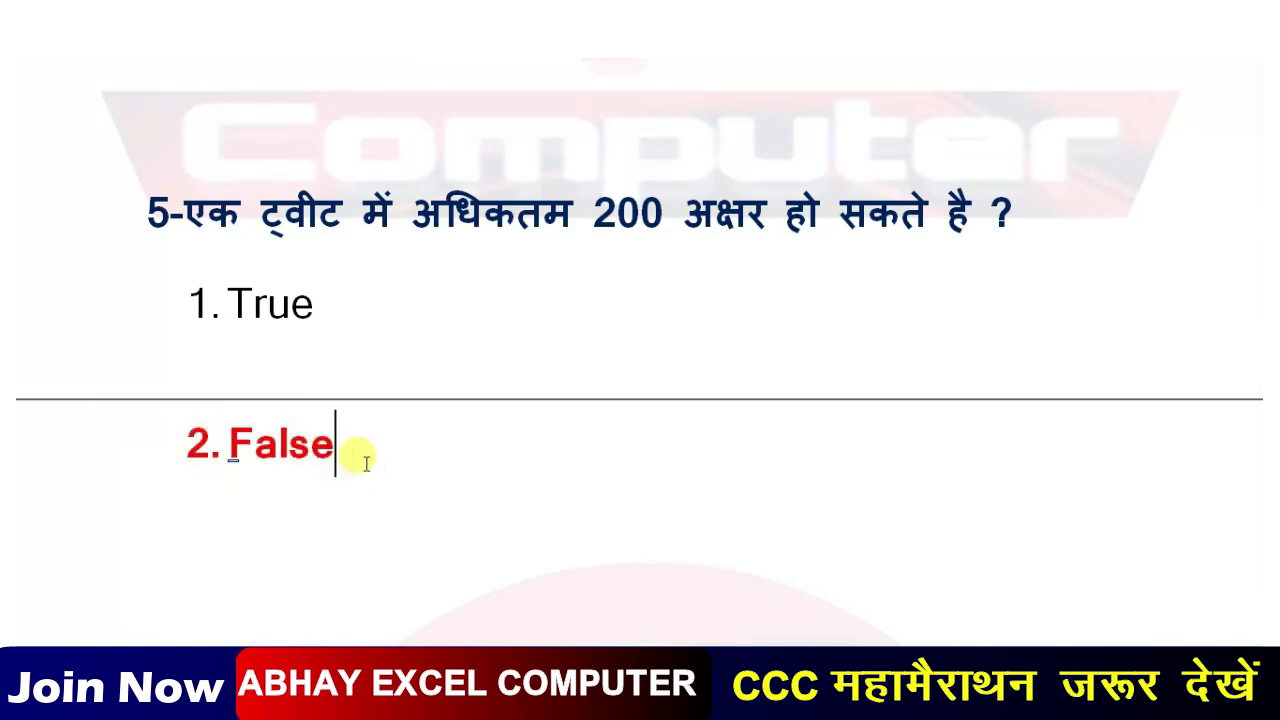
Format the answer 5 in question 6's option 2 in bold red
scroll(366, 463, "down", 5)
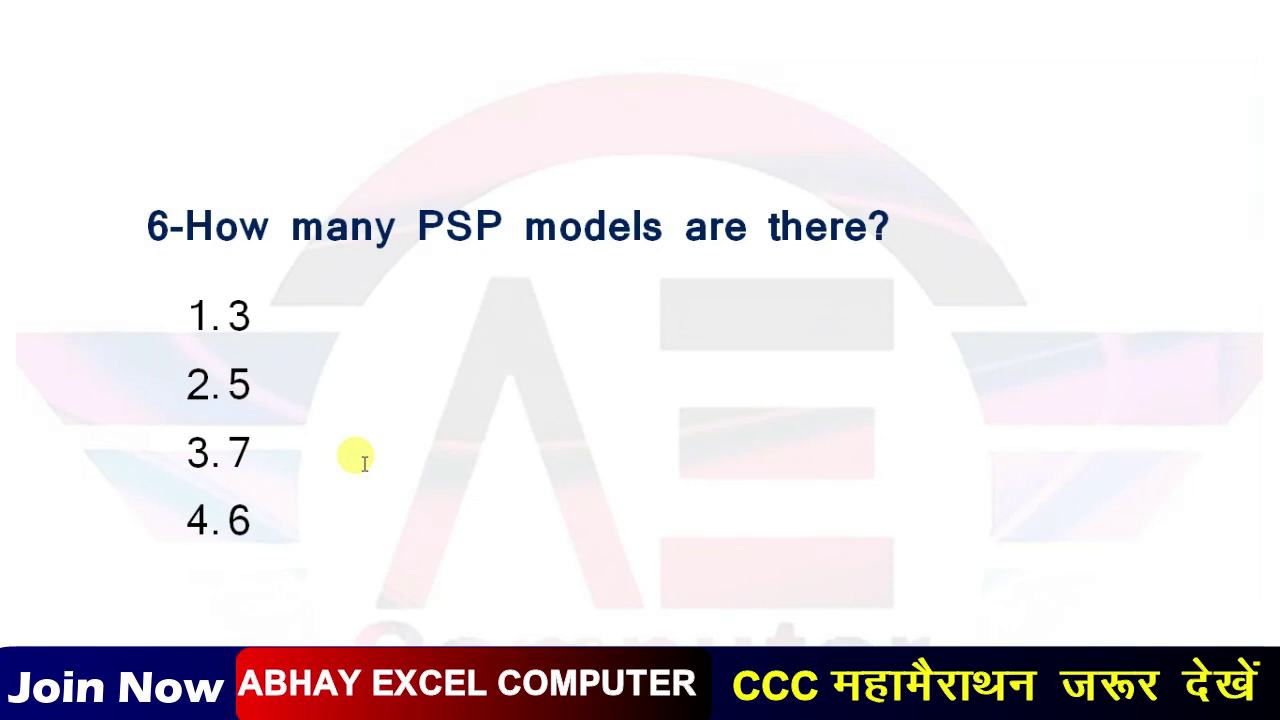
double_click(237, 394)
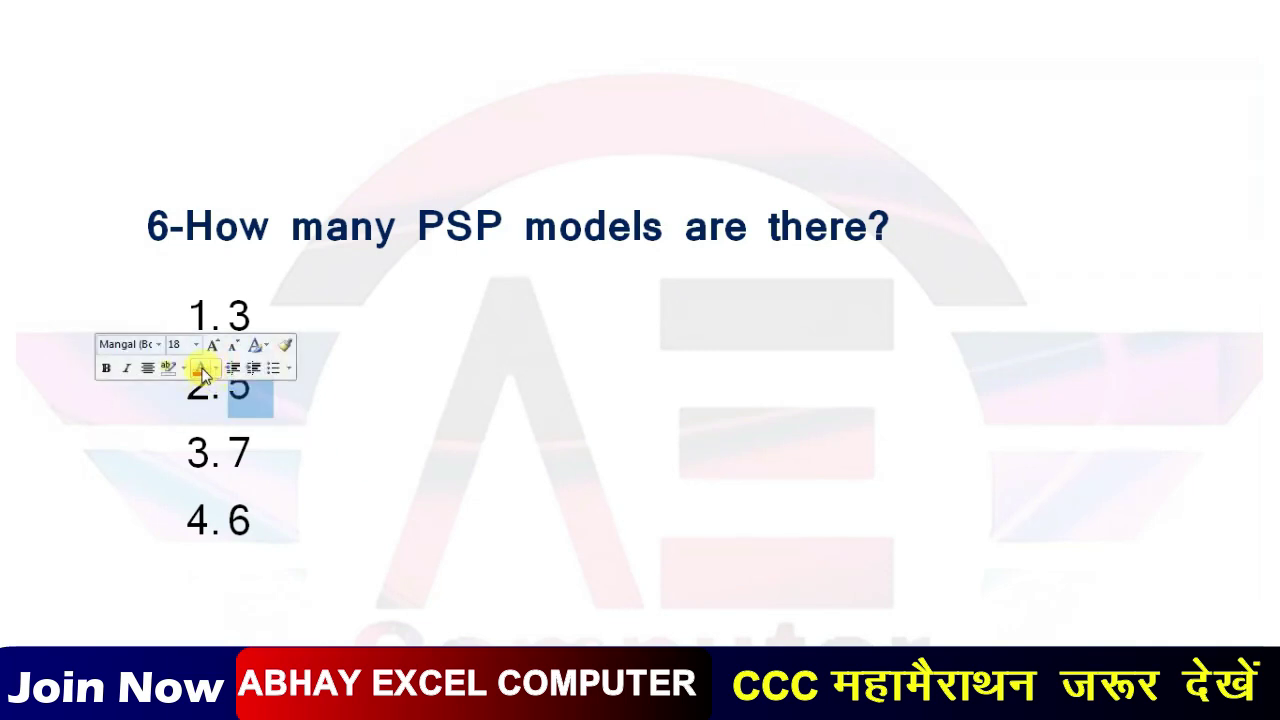
left_click(203, 370)
left_click(106, 368)
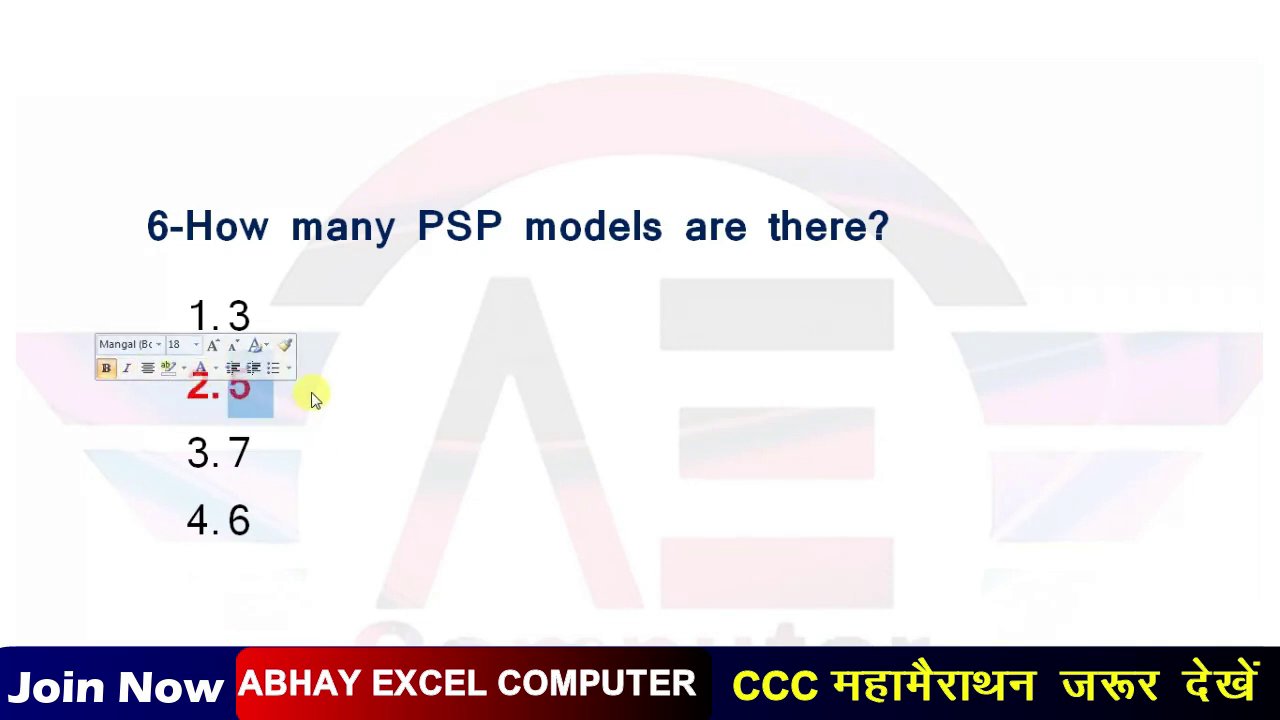
left_click(311, 394)
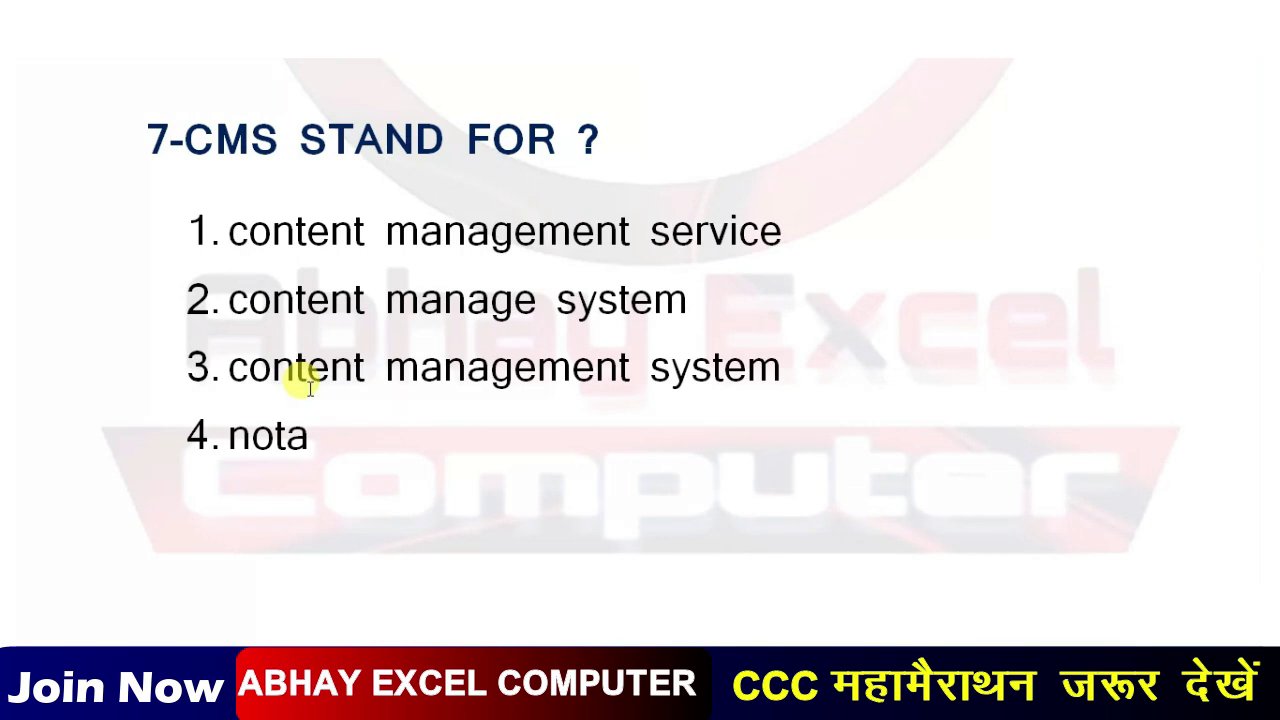
Format question 7's option 3, content management system, in bold red
left_click(63, 381)
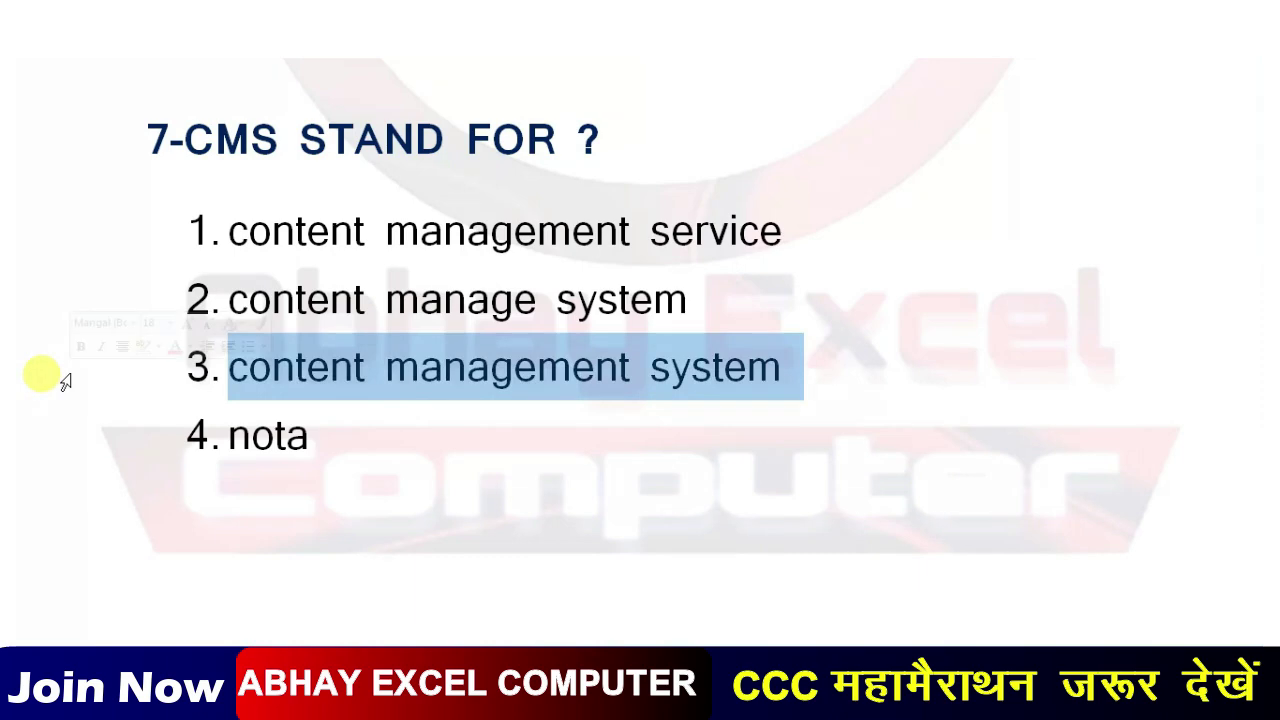
left_click(174, 346)
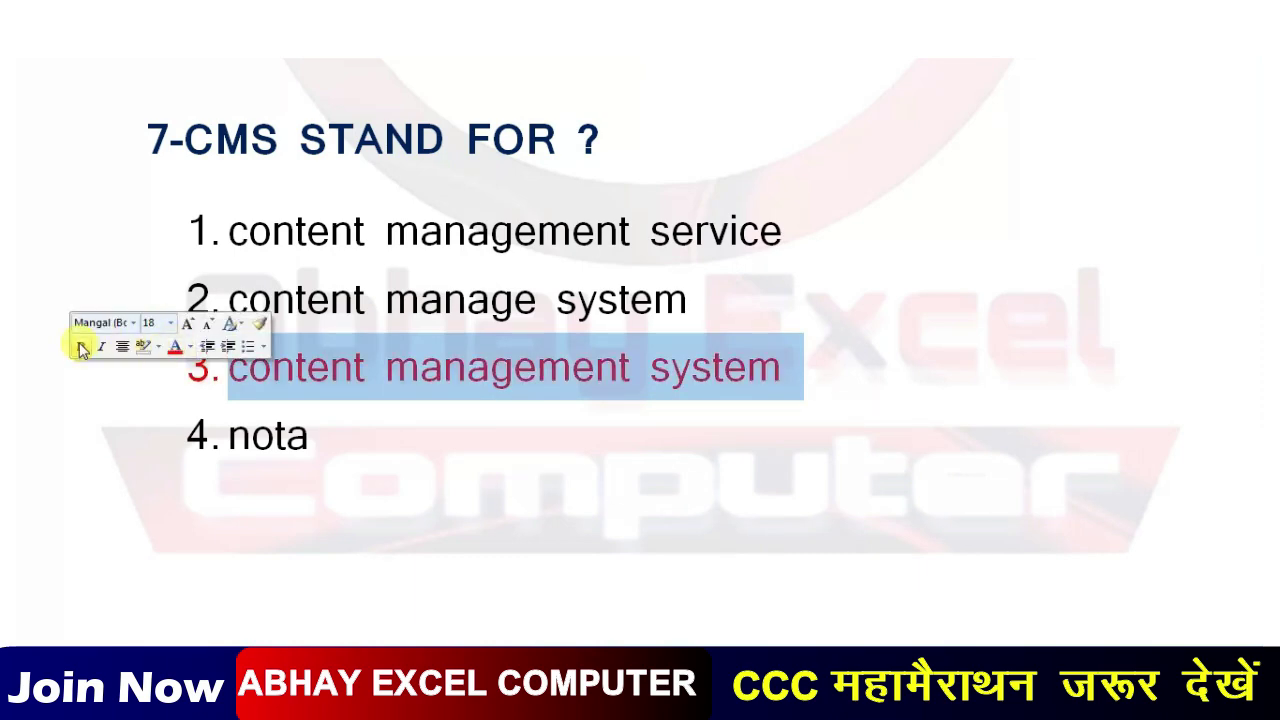
left_click(82, 347)
left_click(378, 410)
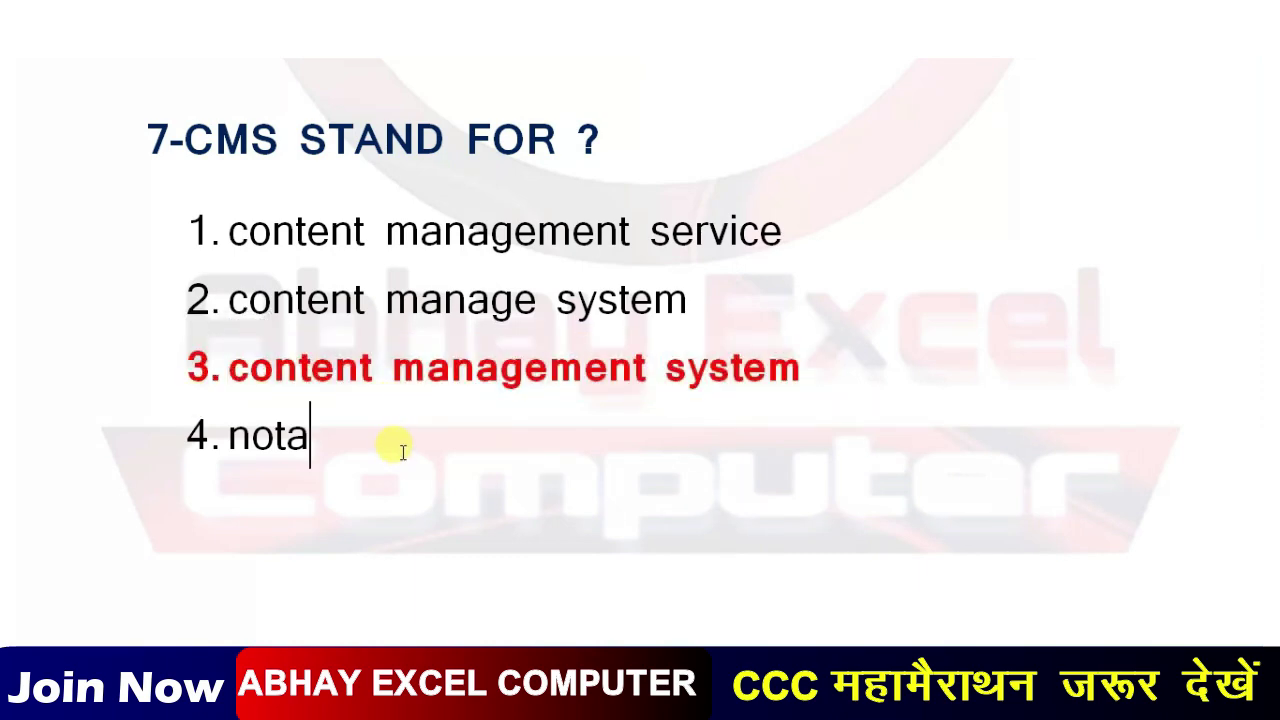
scroll(402, 452, "down", 5)
scroll(402, 452, "down", 3)
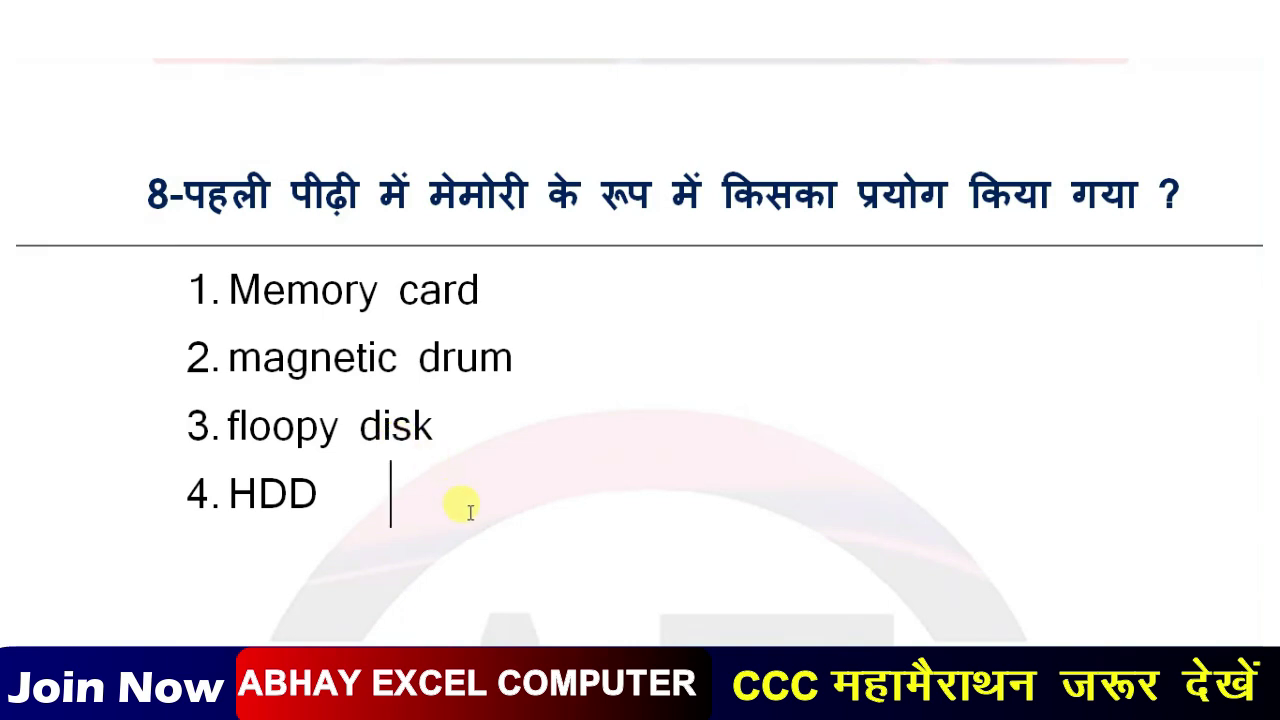
Change question 8's option 4 to read 'HDD VACUMN TYUBE', removing stray 4s
type("V")
type("ACUMN TYU")
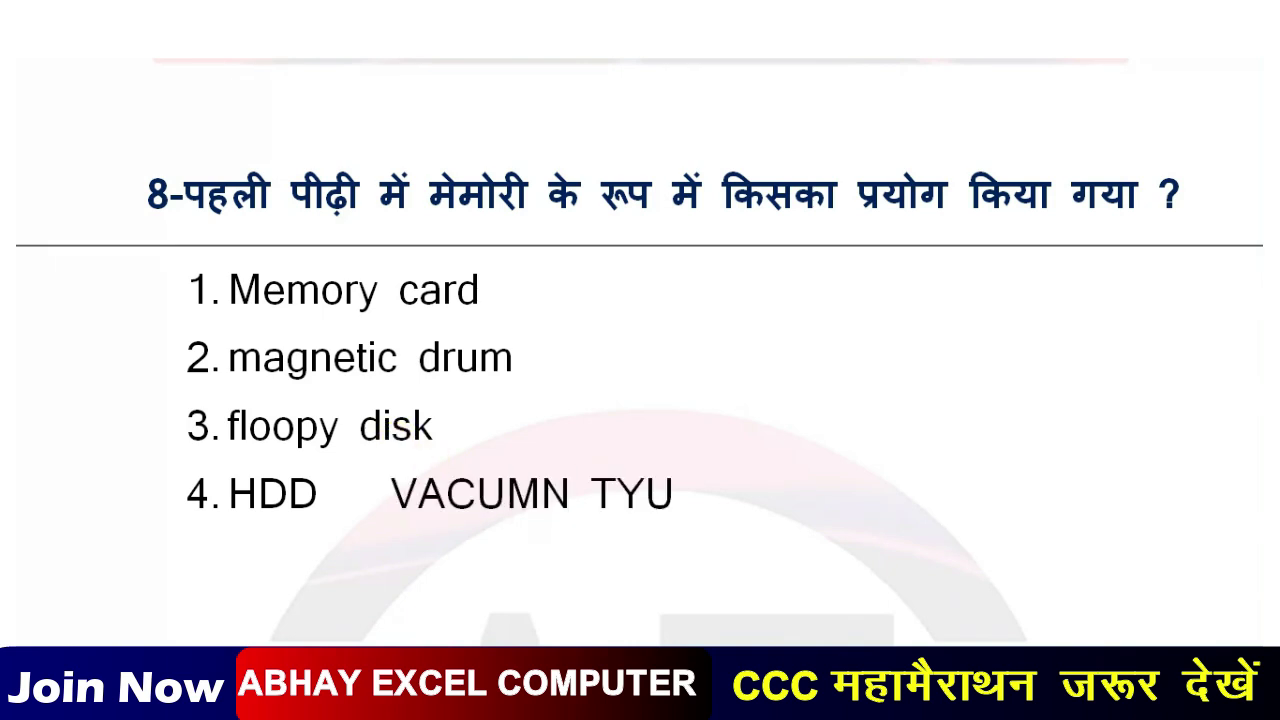
type("BE")
key("ctrl+v")
key("ctrl+v")
key("ctrl+v")
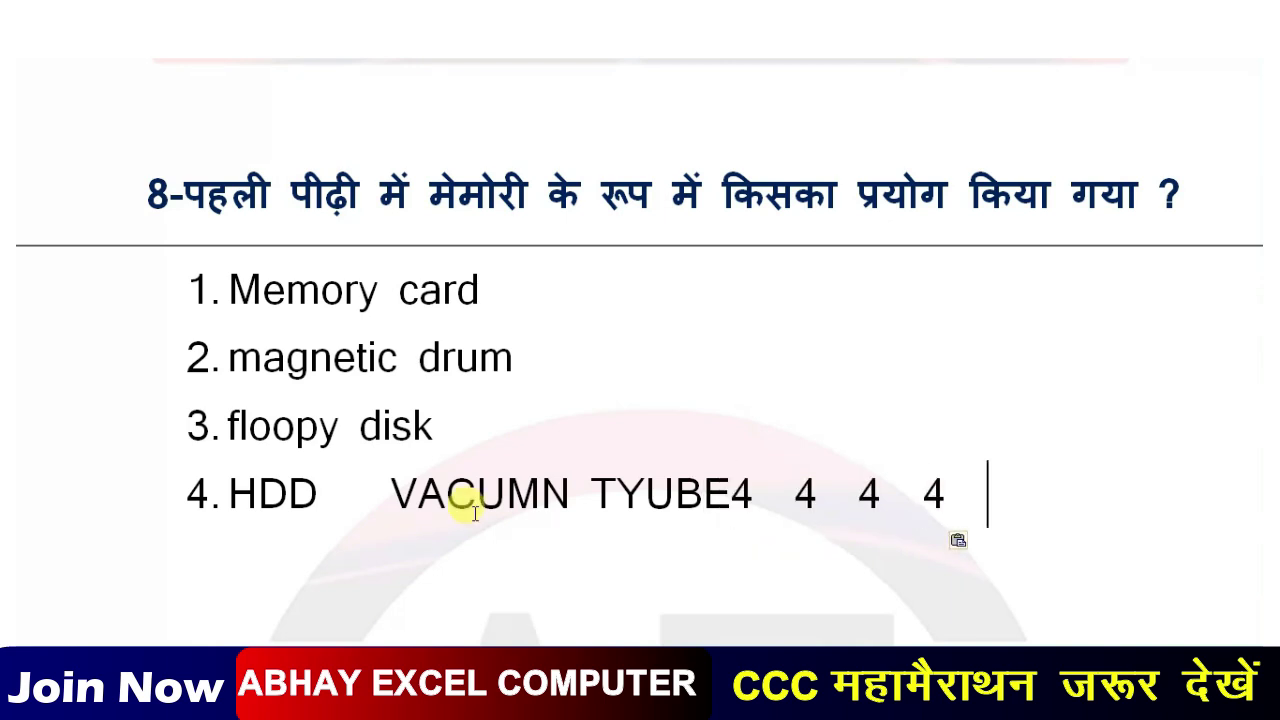
key("BackSpace")
key("BackSpace")
key("BackSpace")
key("BackSpace")
key("BackSpace")
key("BackSpace")
key("BackSpace")
key("BackSpace")
key("BackSpace")
key("BackSpace")
key("BackSpace")
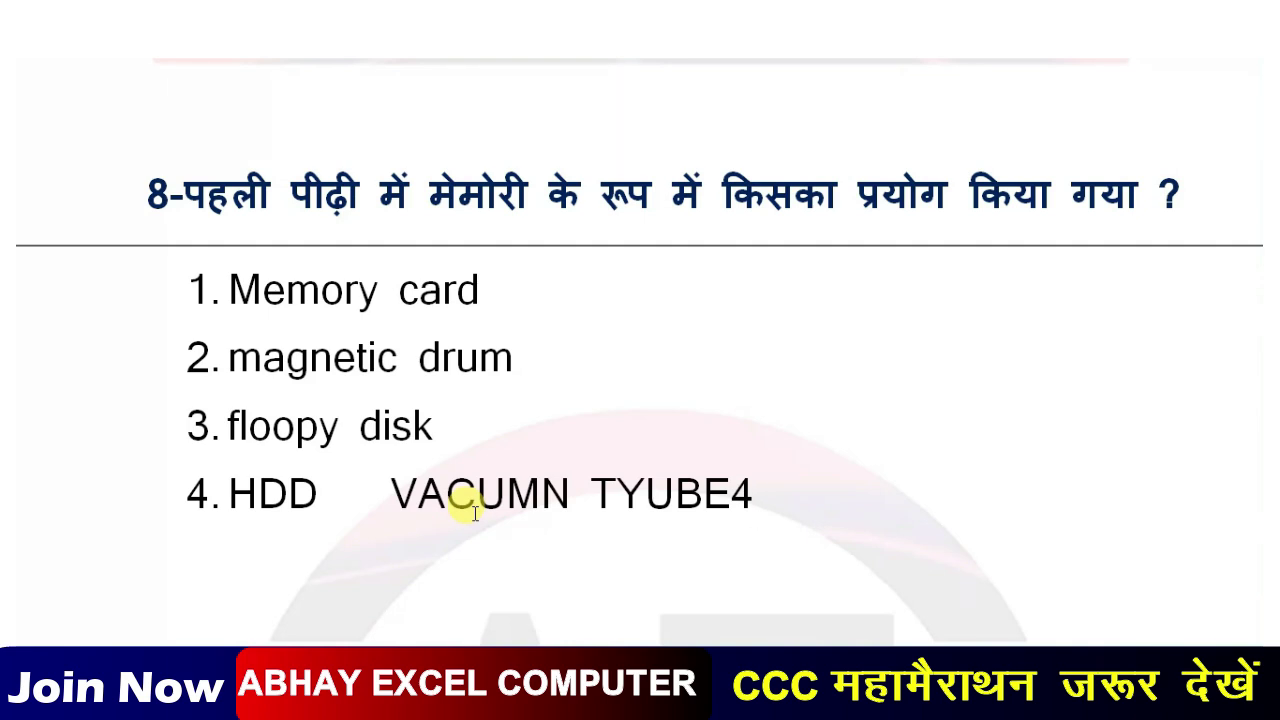
key("BackSpace")
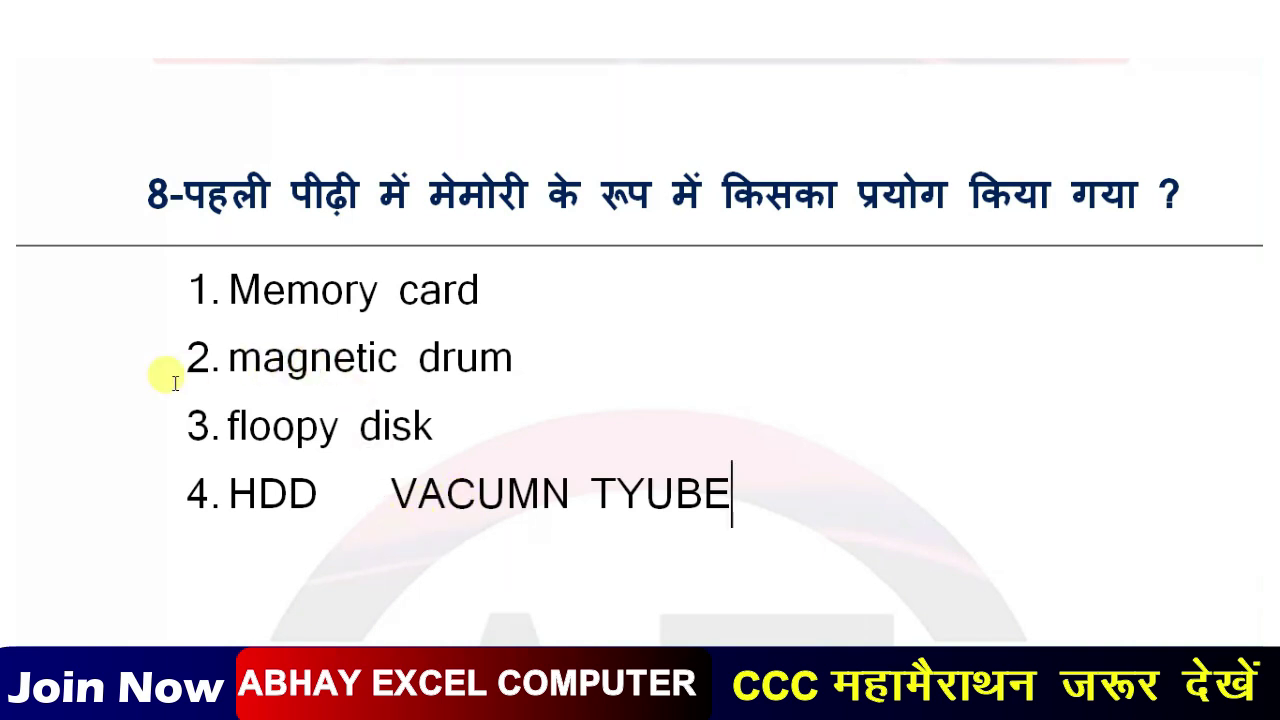
Format option 2, magnetic drum, in bold red as question 8's answer
left_click(85, 374)
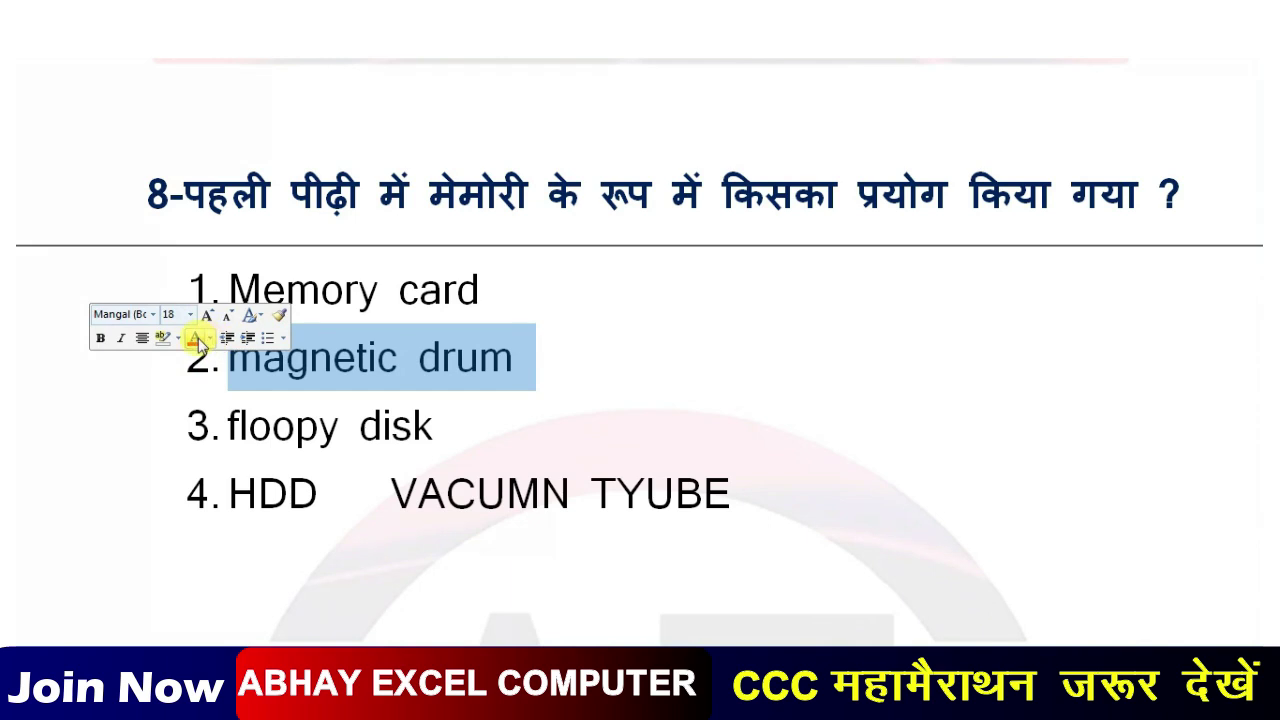
left_click(195, 338)
left_click(103, 340)
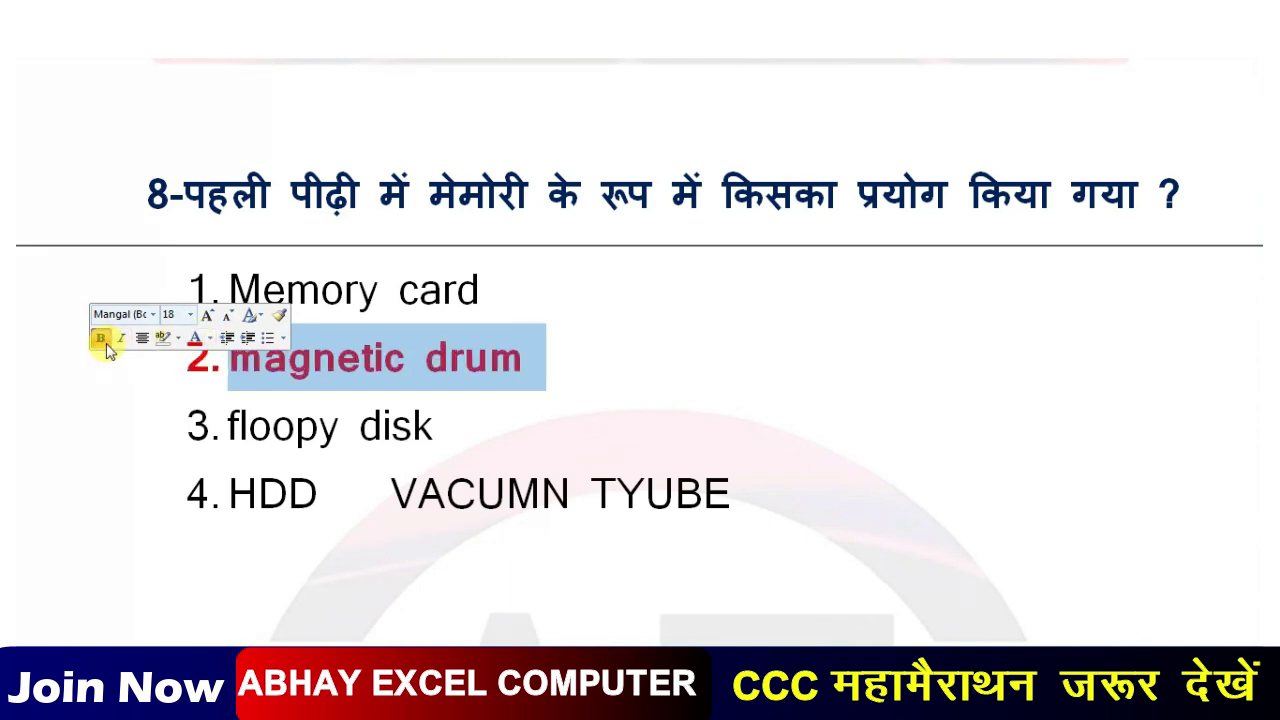
left_click(360, 425)
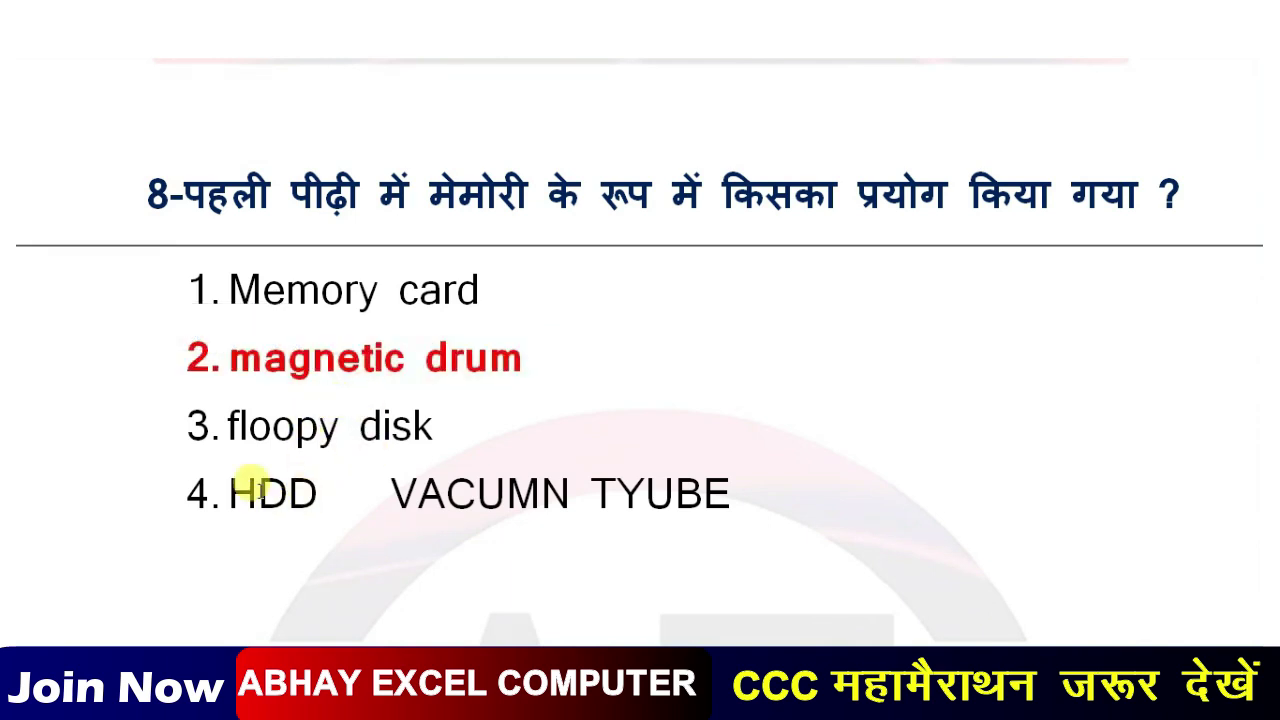
mouse_move(225, 490)
left_mouse_down()
mouse_move(286, 471)
mouse_move(316, 480)
left_mouse_up()
left_click(314, 480)
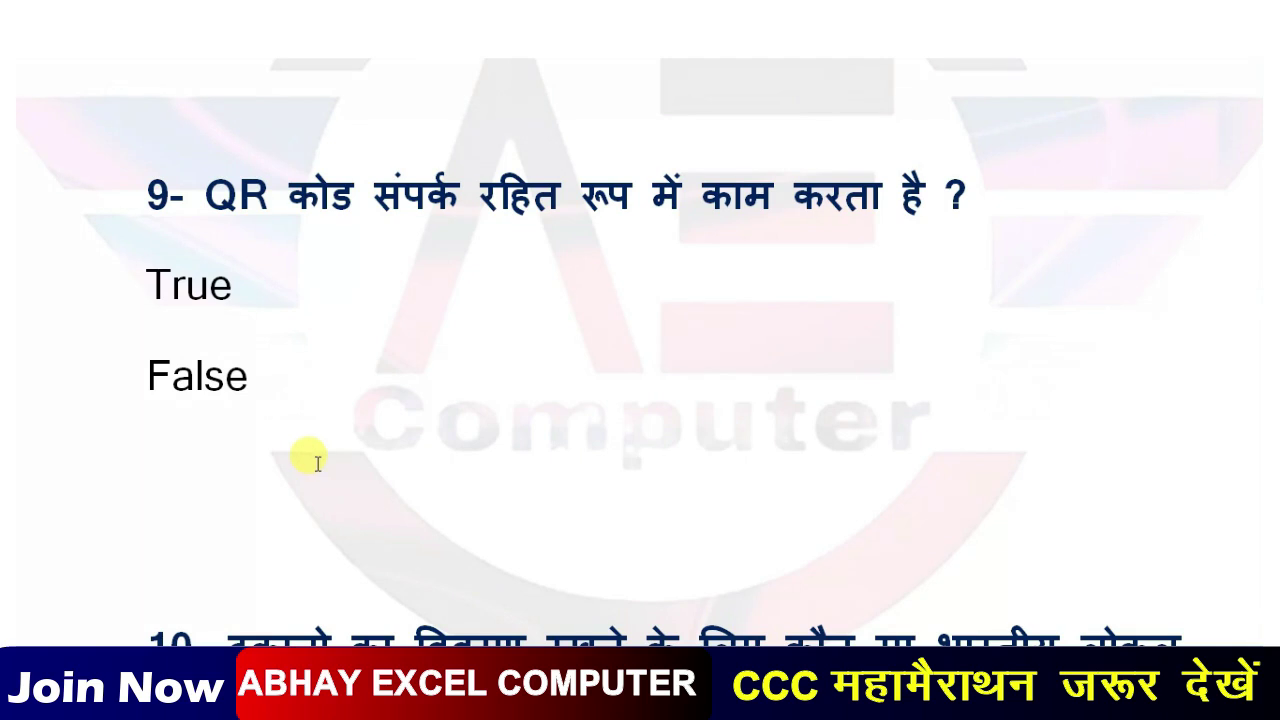
Colour the answer True in question 9 red
double_click(82, 298)
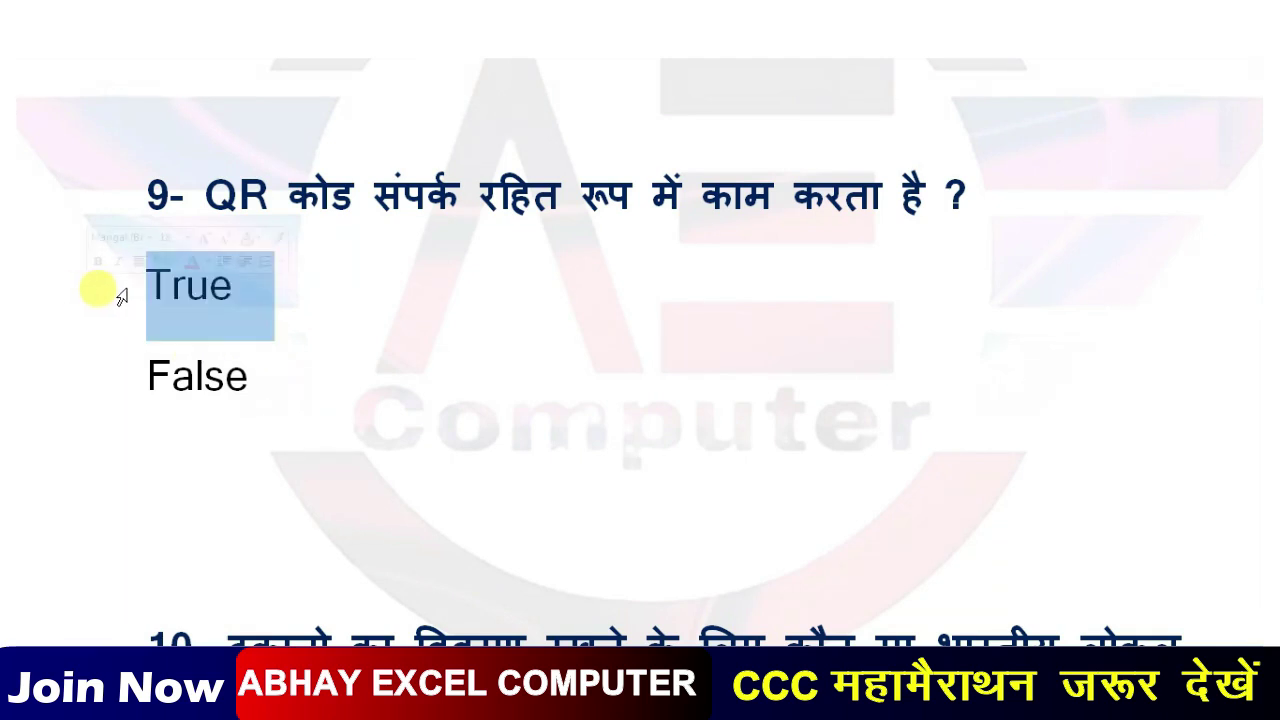
left_click(189, 259)
left_click(306, 382)
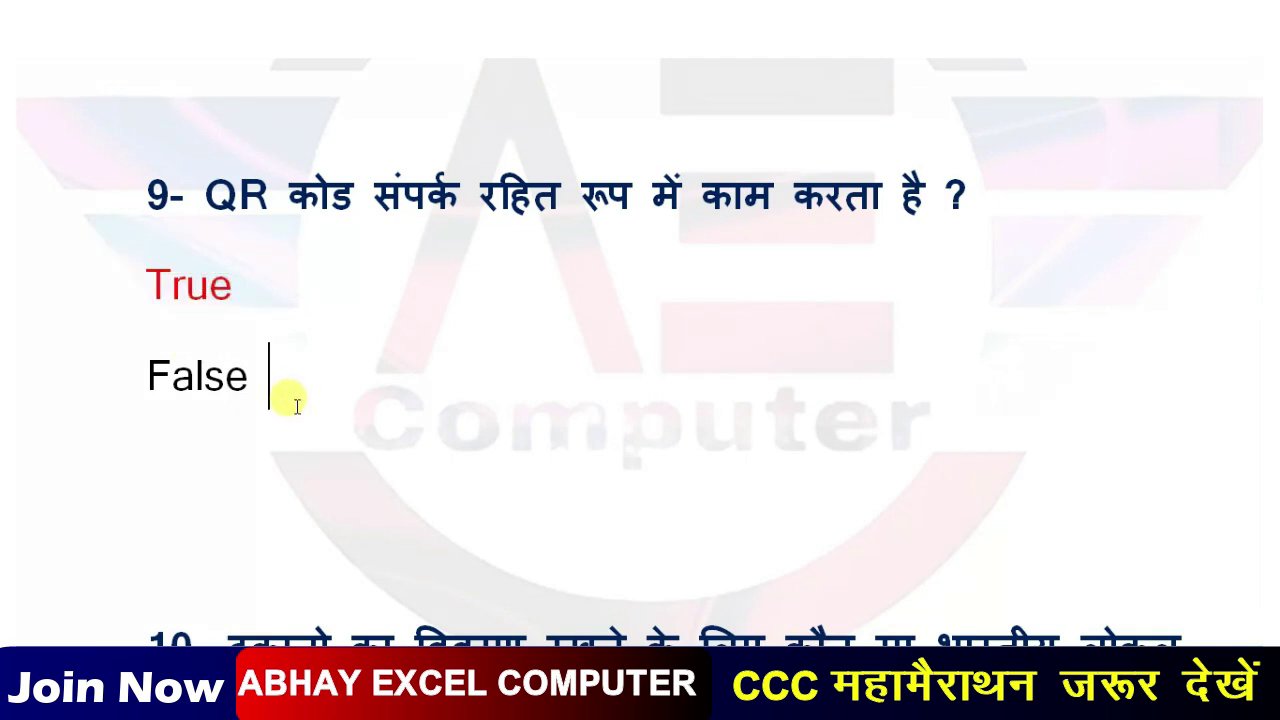
Place the cursor after the extra word हैं in question 10
scroll(300, 390, "down", 2)
scroll(298, 400, "down", 3)
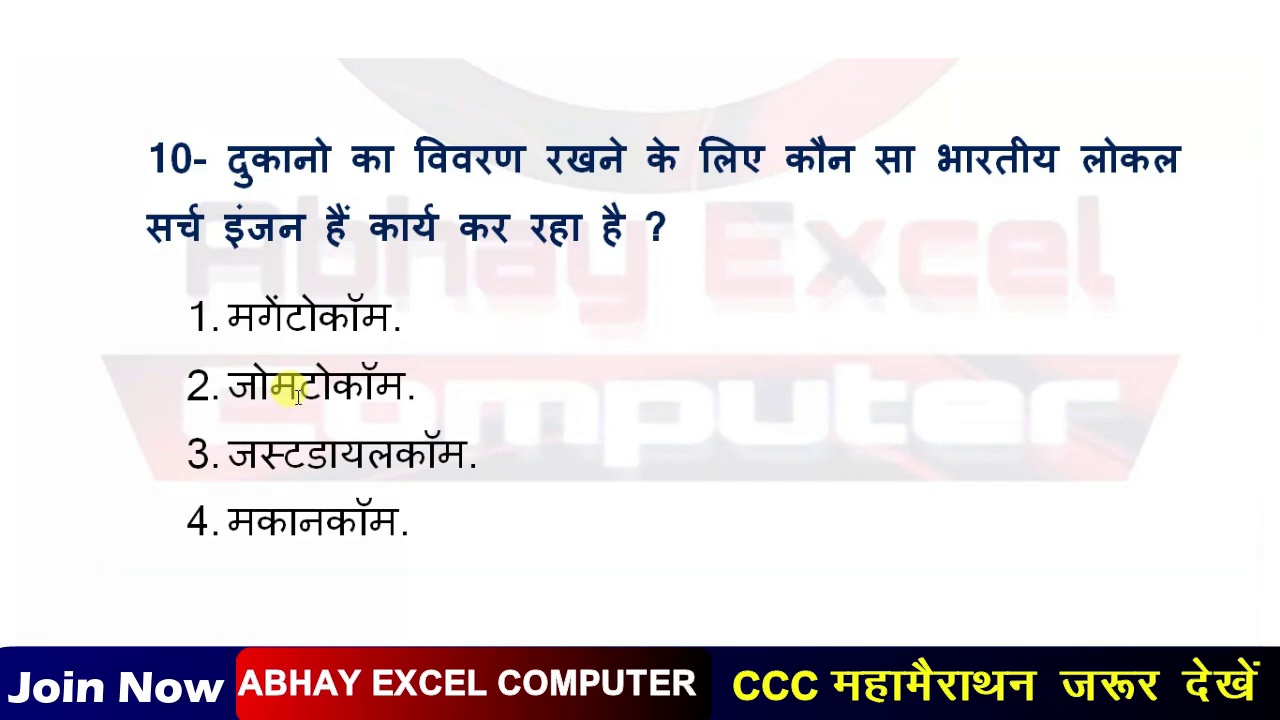
left_click(354, 224)
Delete the extra word हैं and format option 3, जस्टडायलकॉम., in bold red
key("BackSpace")
key("BackSpace")
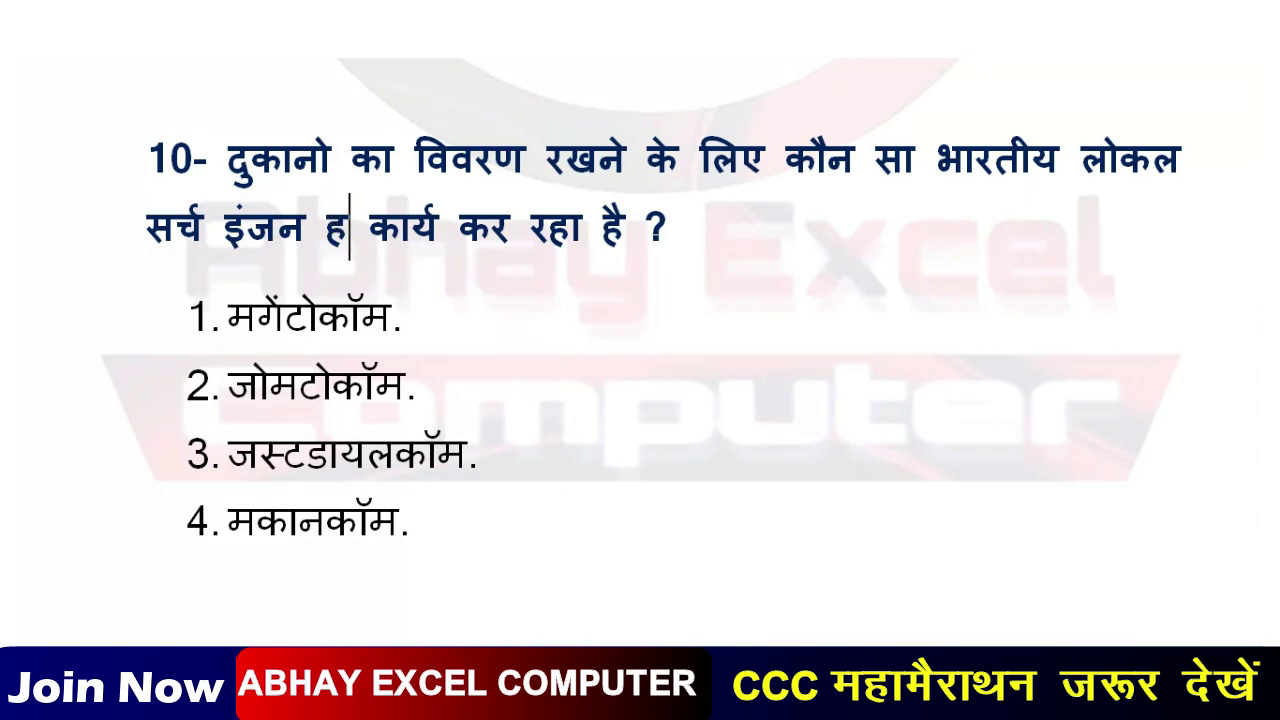
key("BackSpace")
key("BackSpace")
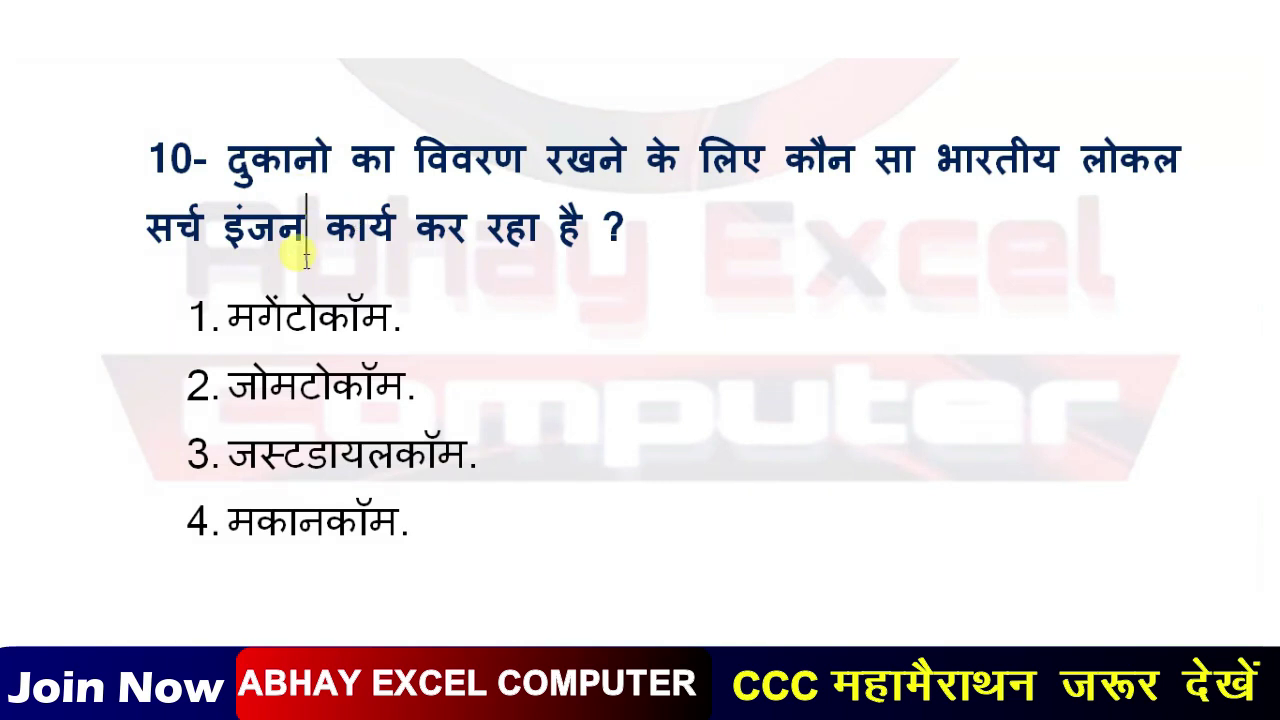
left_click(112, 456)
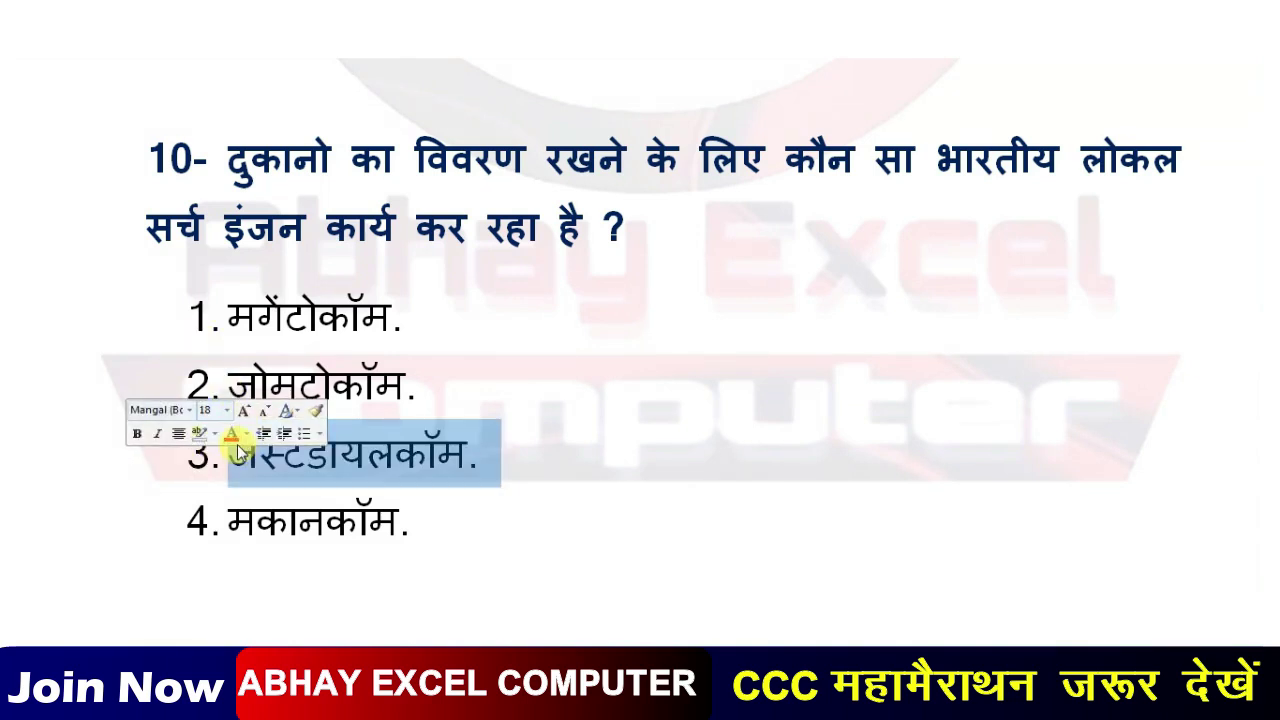
left_click(232, 436)
left_click(137, 433)
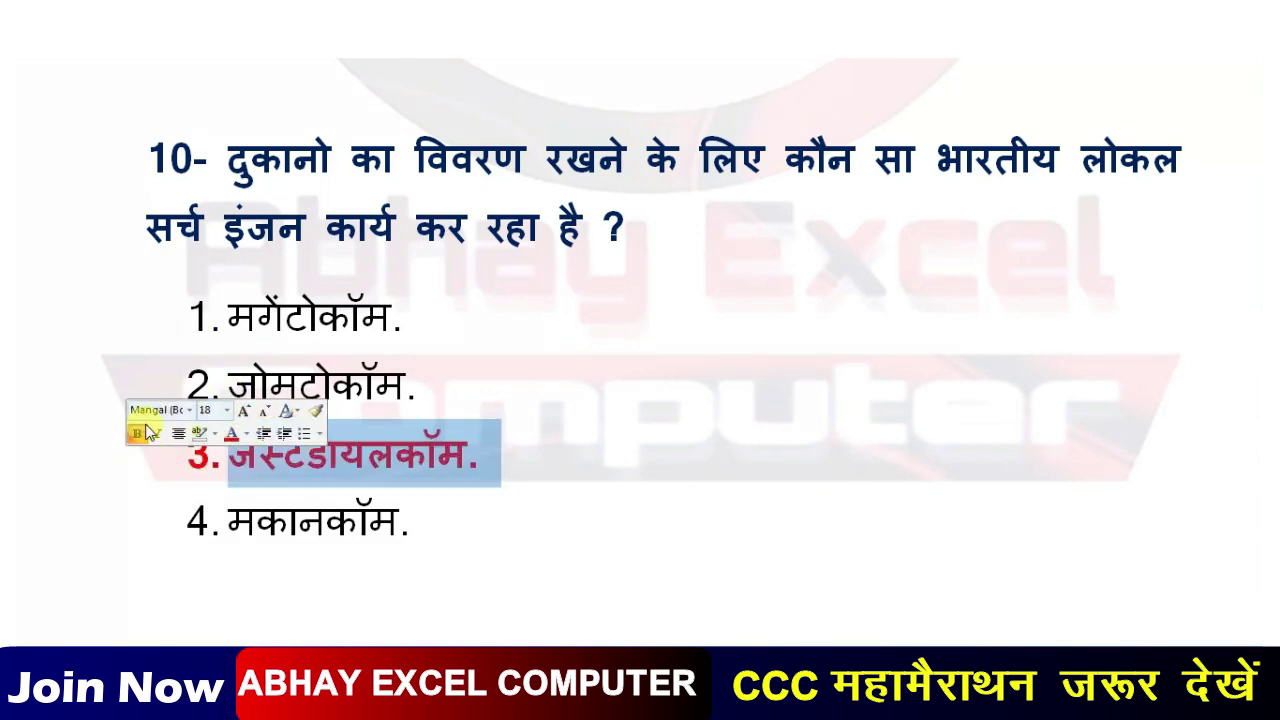
left_click(547, 483)
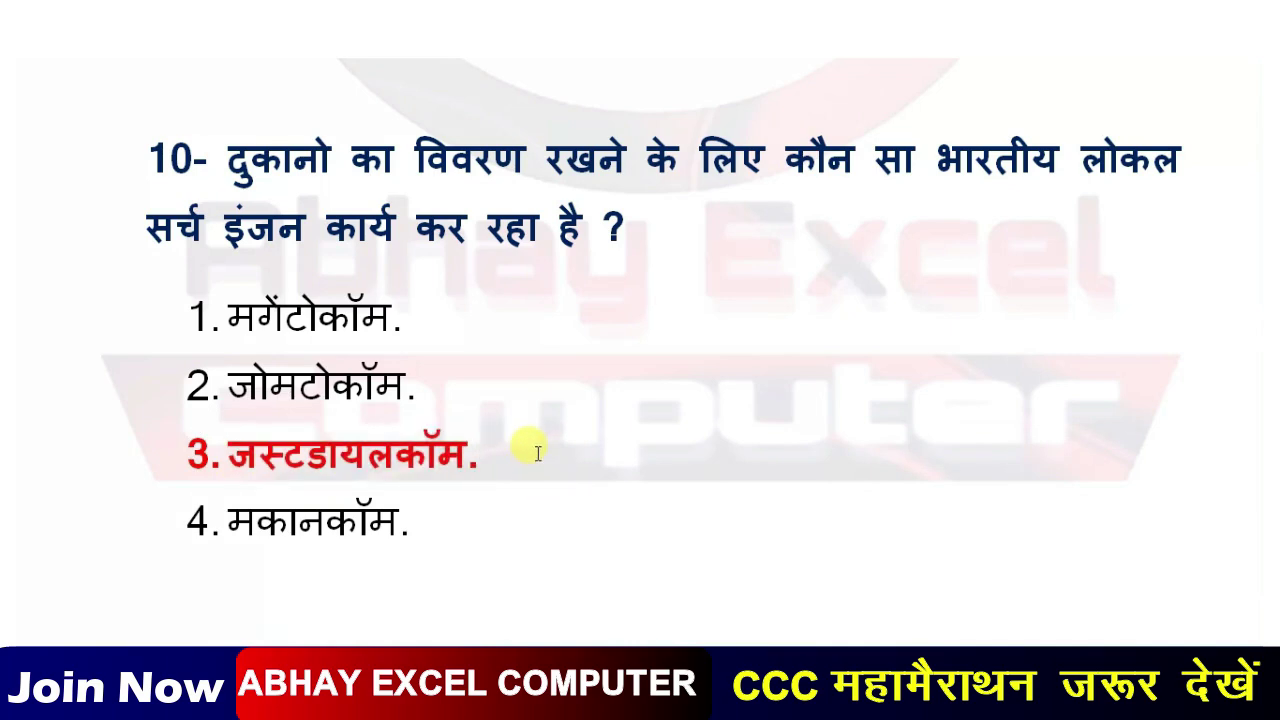
left_click(536, 449)
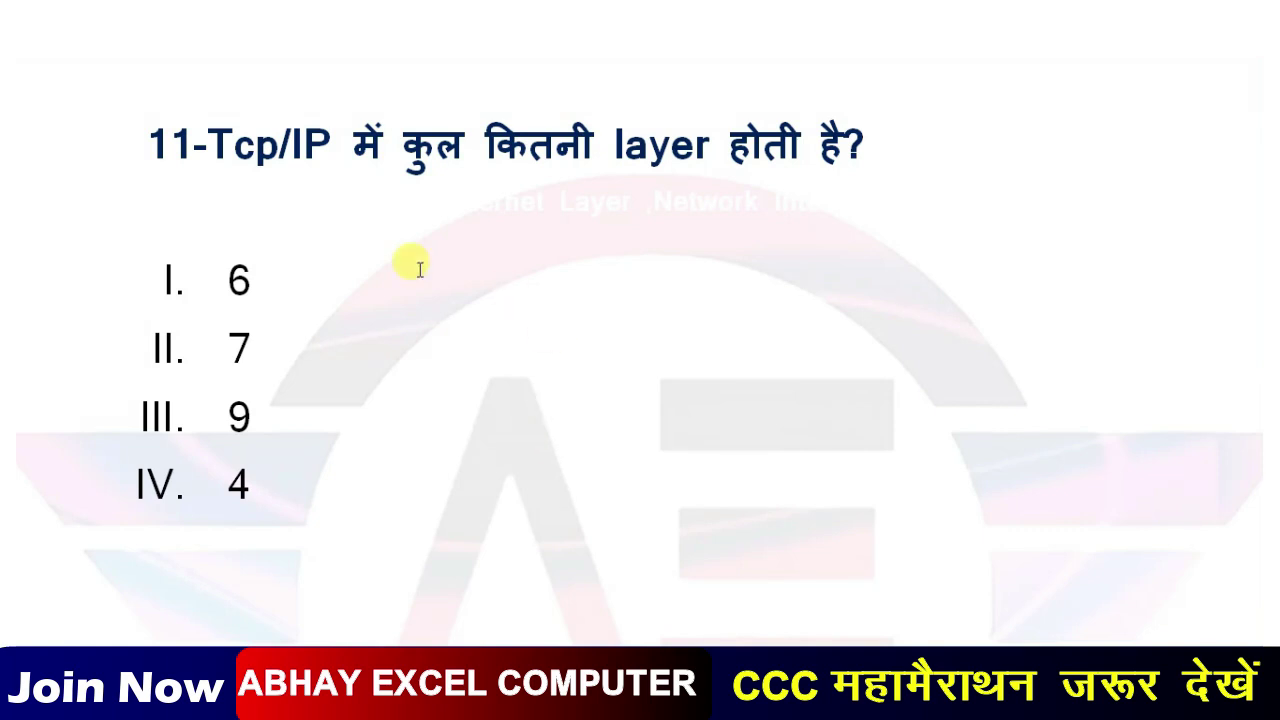
Colour the hidden layer-name line under question 11 red to reveal it
left_click(90, 212)
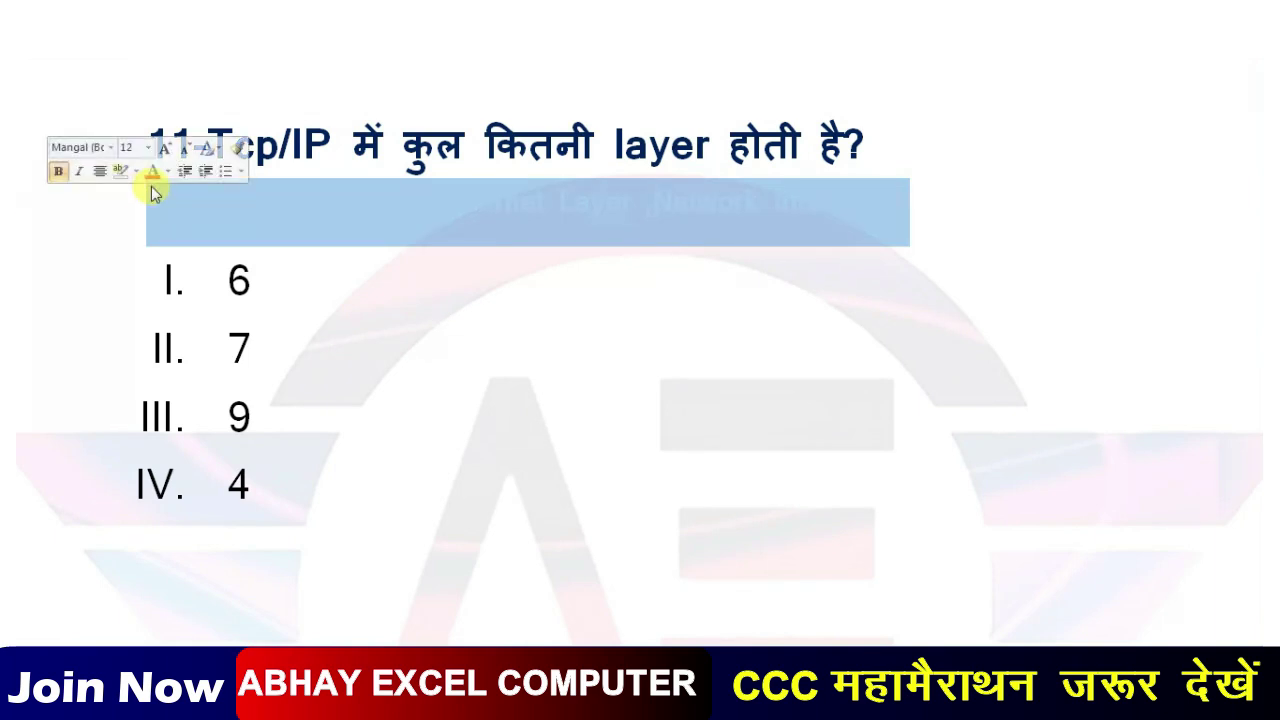
left_click(154, 172)
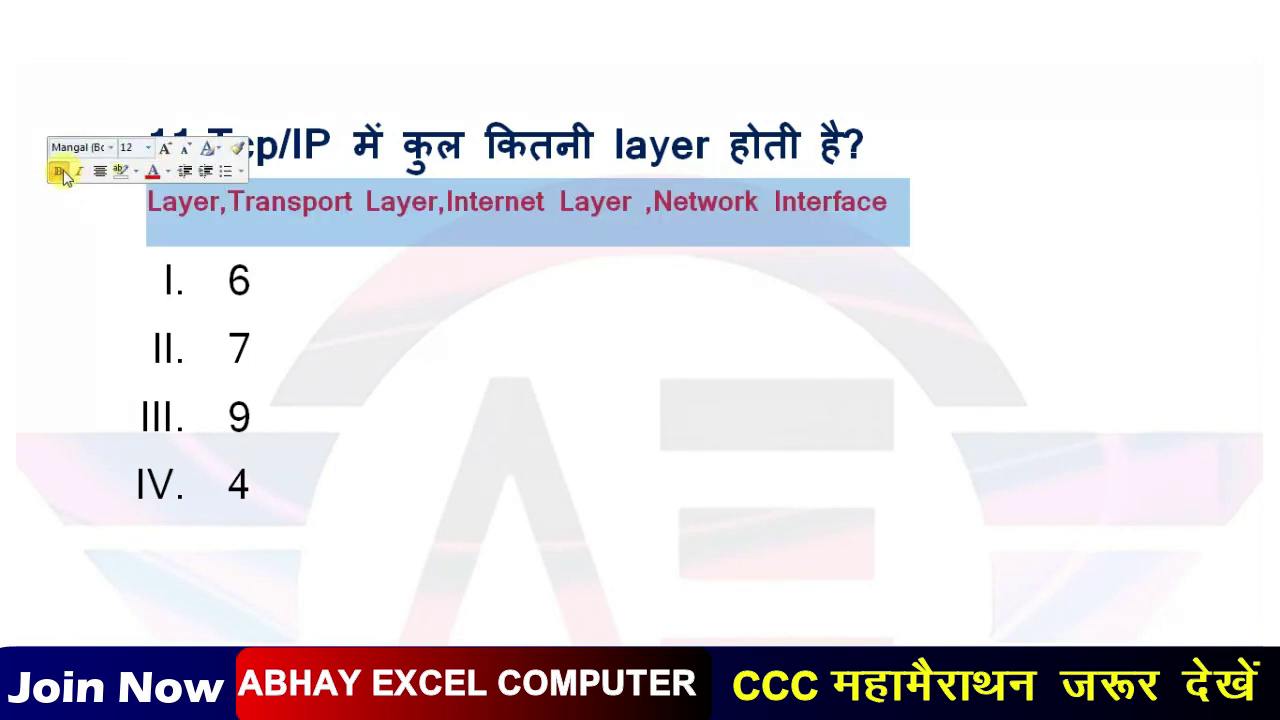
left_click(397, 205)
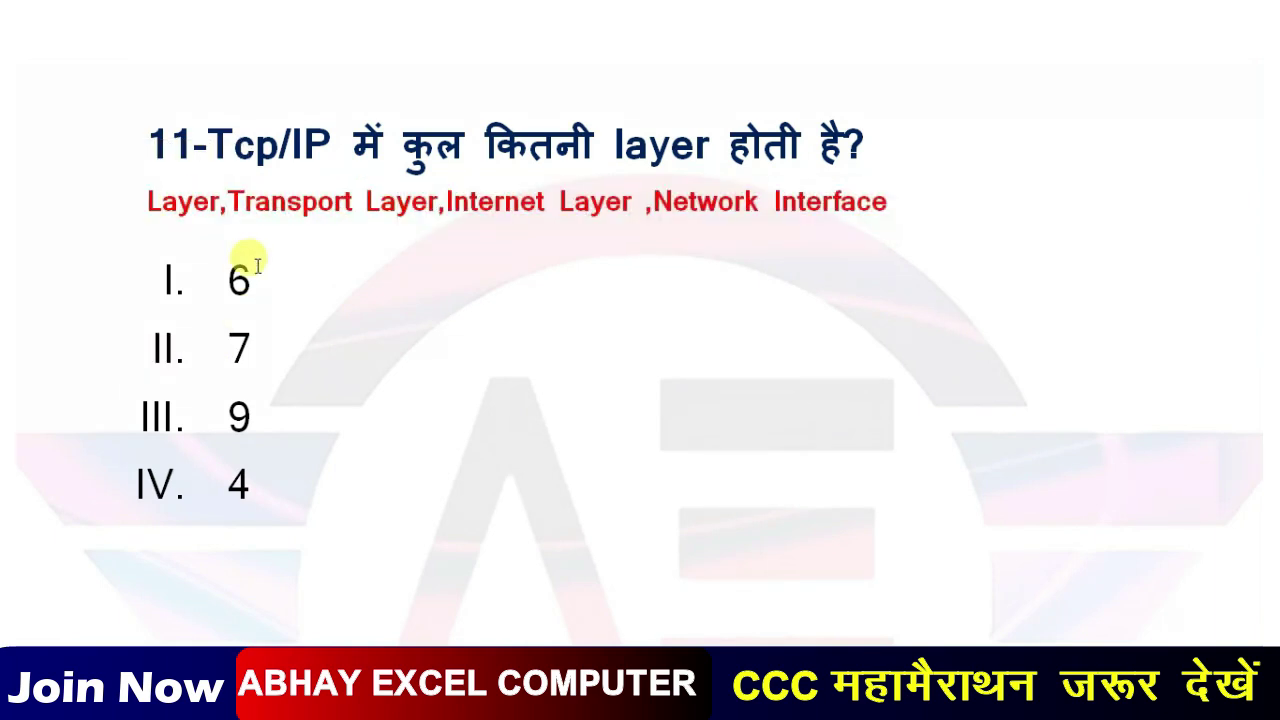
Colour the answer 4 in option IV red
left_click(90, 500)
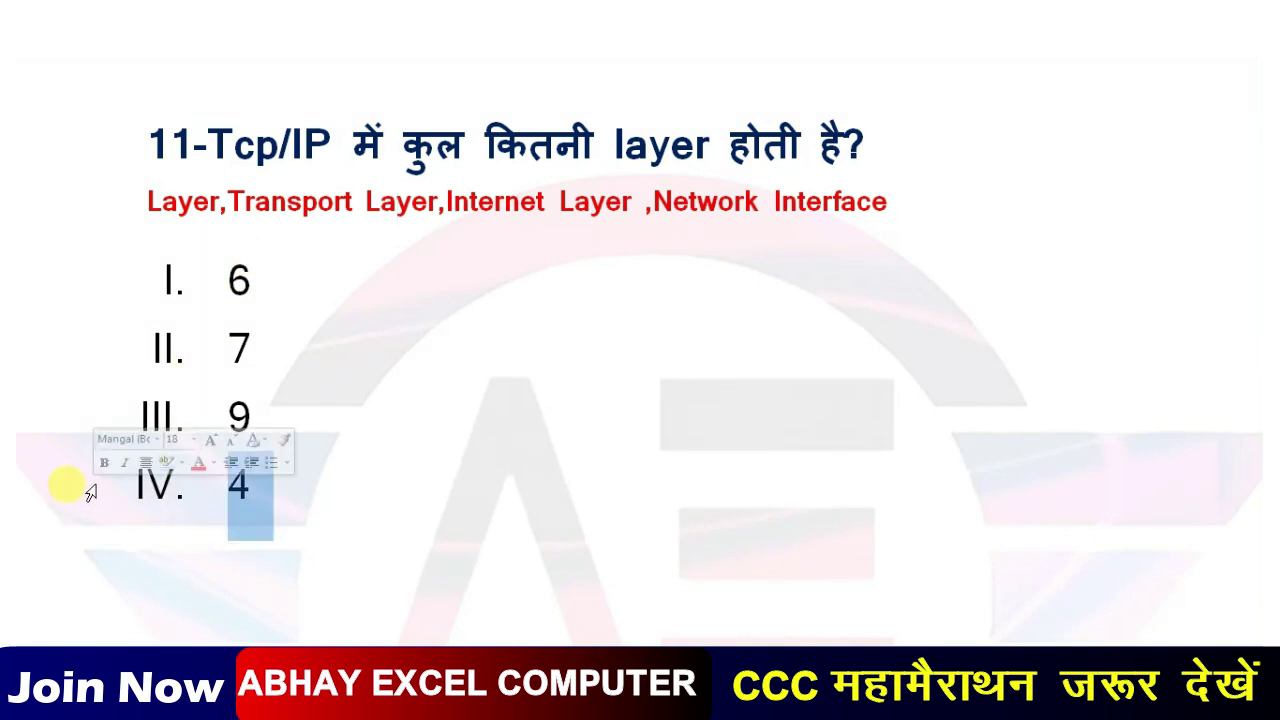
left_click(198, 462)
left_click(322, 480)
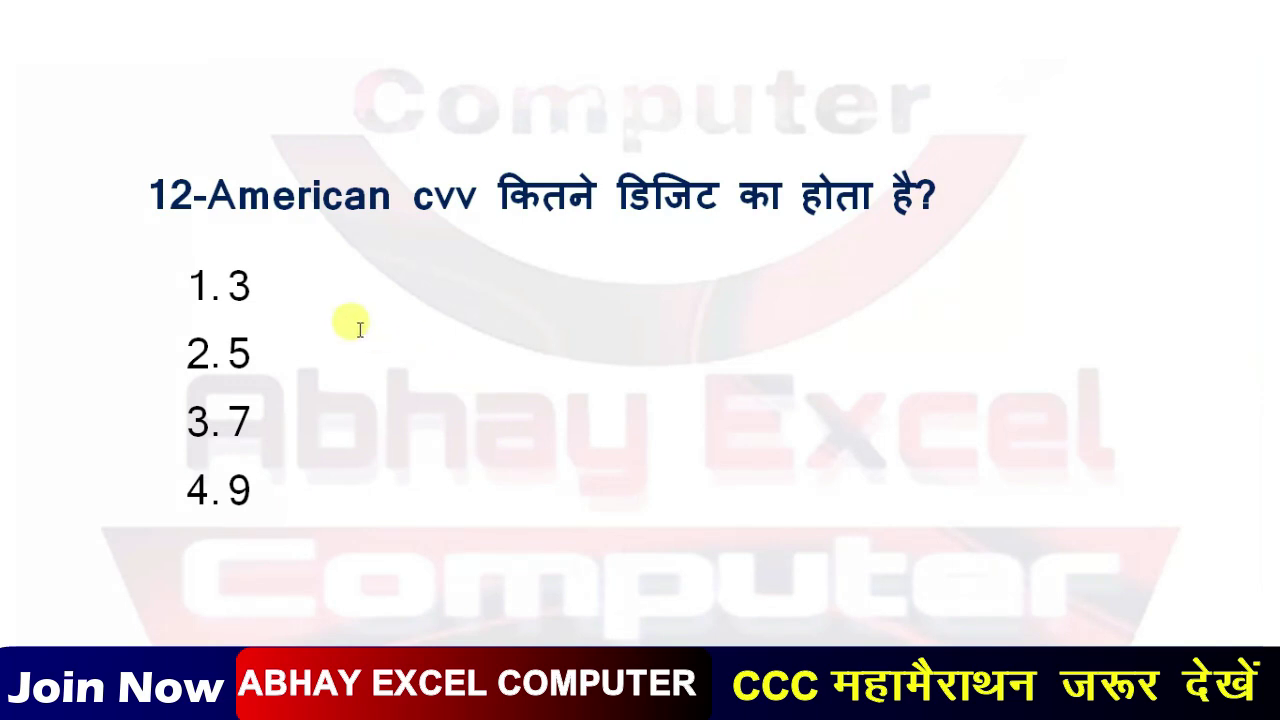
Make option 1, '3', bold red as question 12's answer, then scroll to question 13
double_click(50, 289)
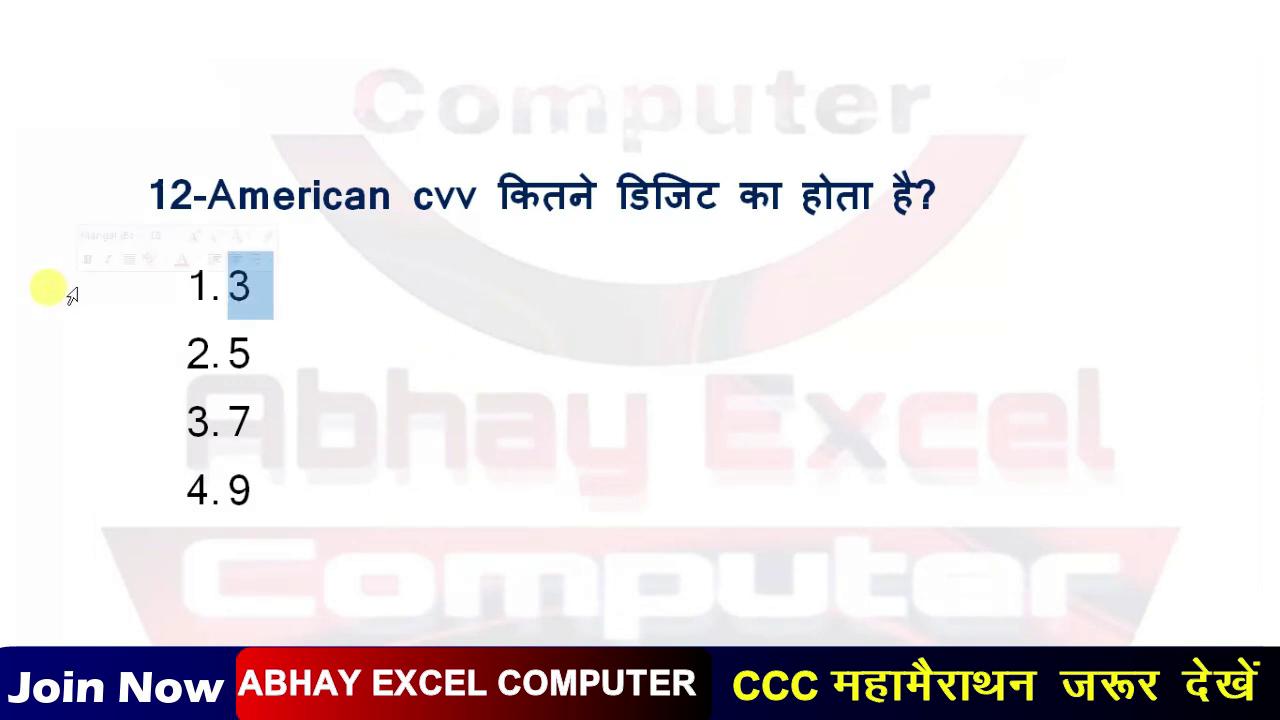
left_click(181, 260)
left_click(87, 259)
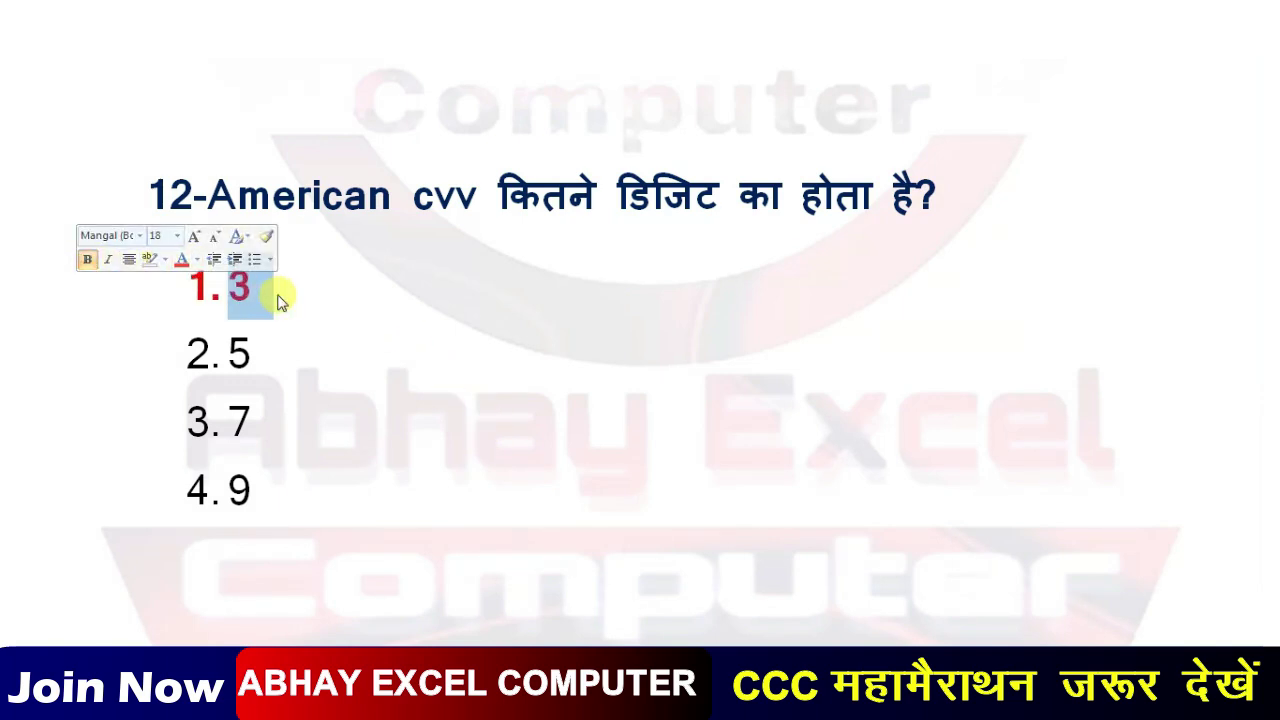
left_click(285, 285)
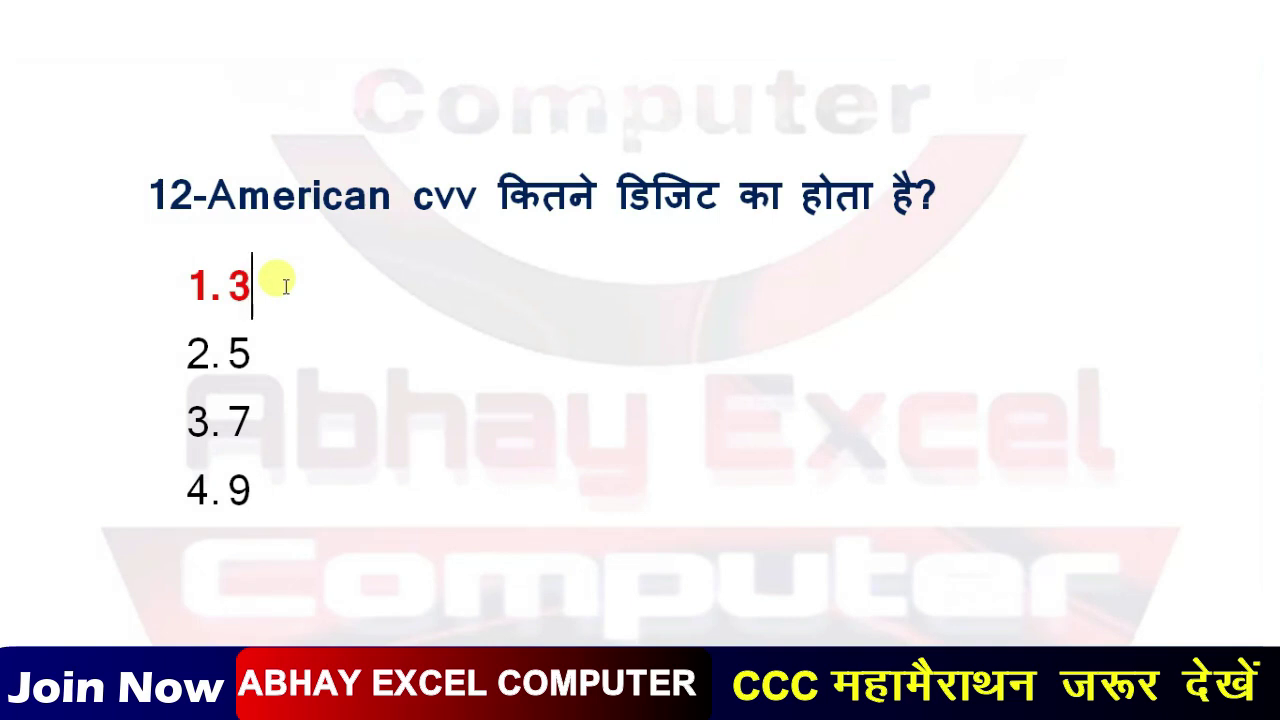
scroll(285, 287, "down", 2)
scroll(280, 287, "down", 6)
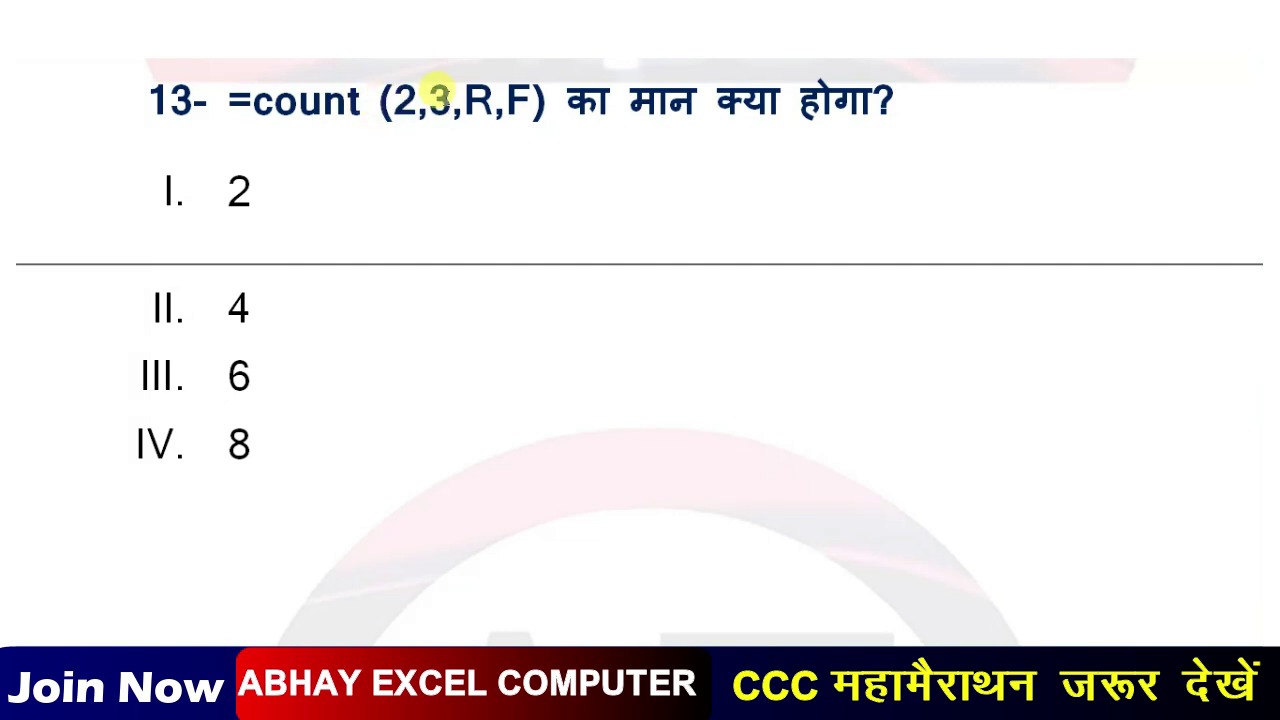
Change '=count (2,3,R,F)' to '=count(2,3,R,F)' and color option I, '2', red
left_click(381, 97)
key("BackSpace")
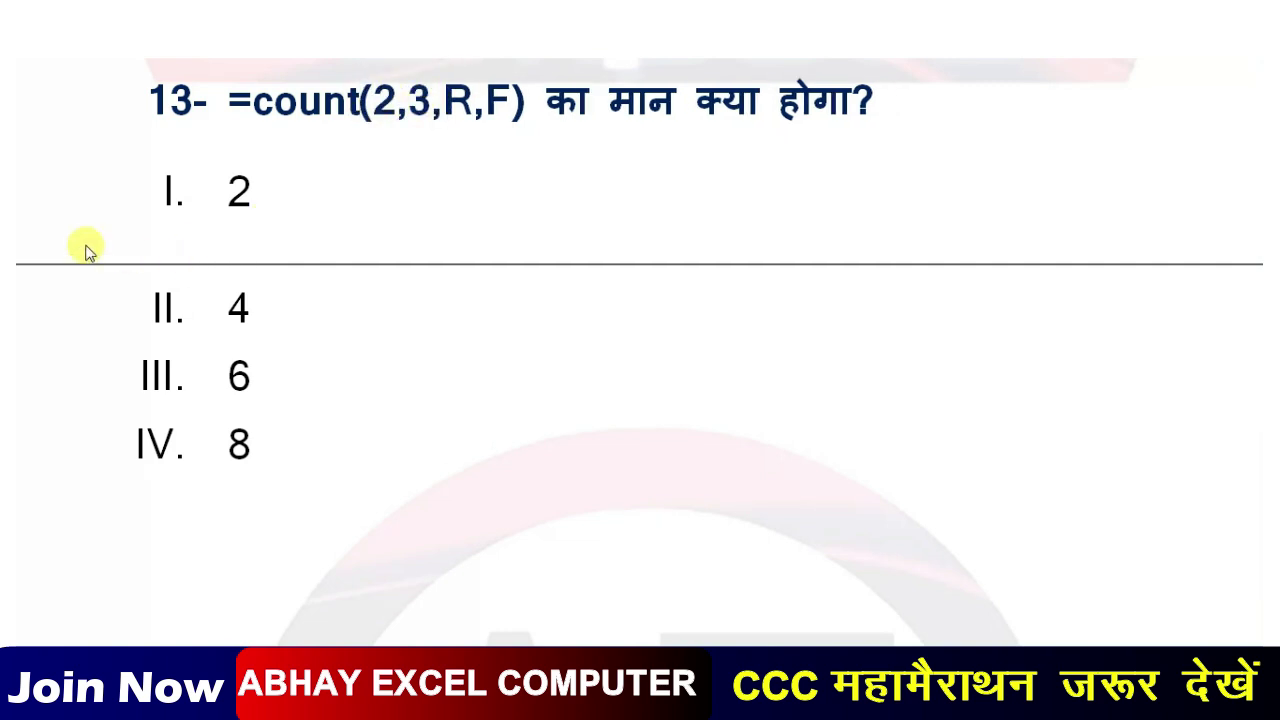
left_click(49, 200)
left_click(180, 177)
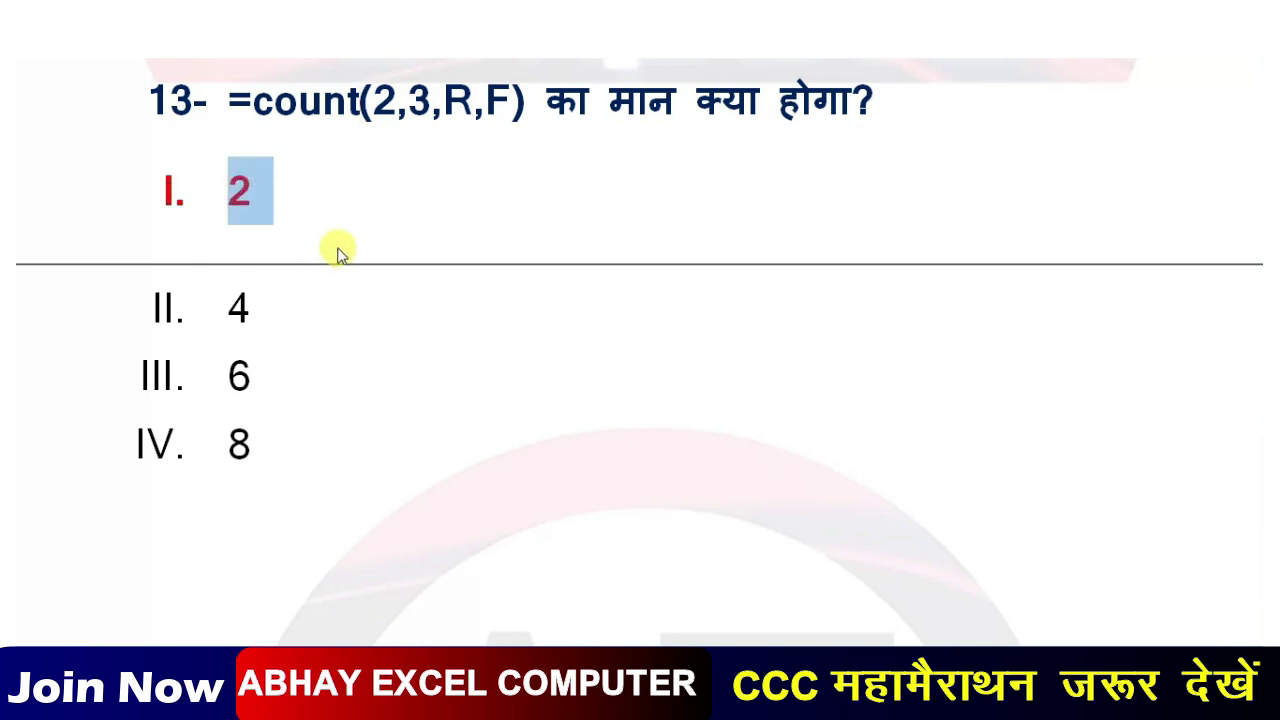
scroll(338, 250, "down", 2)
scroll(338, 250, "down", 3)
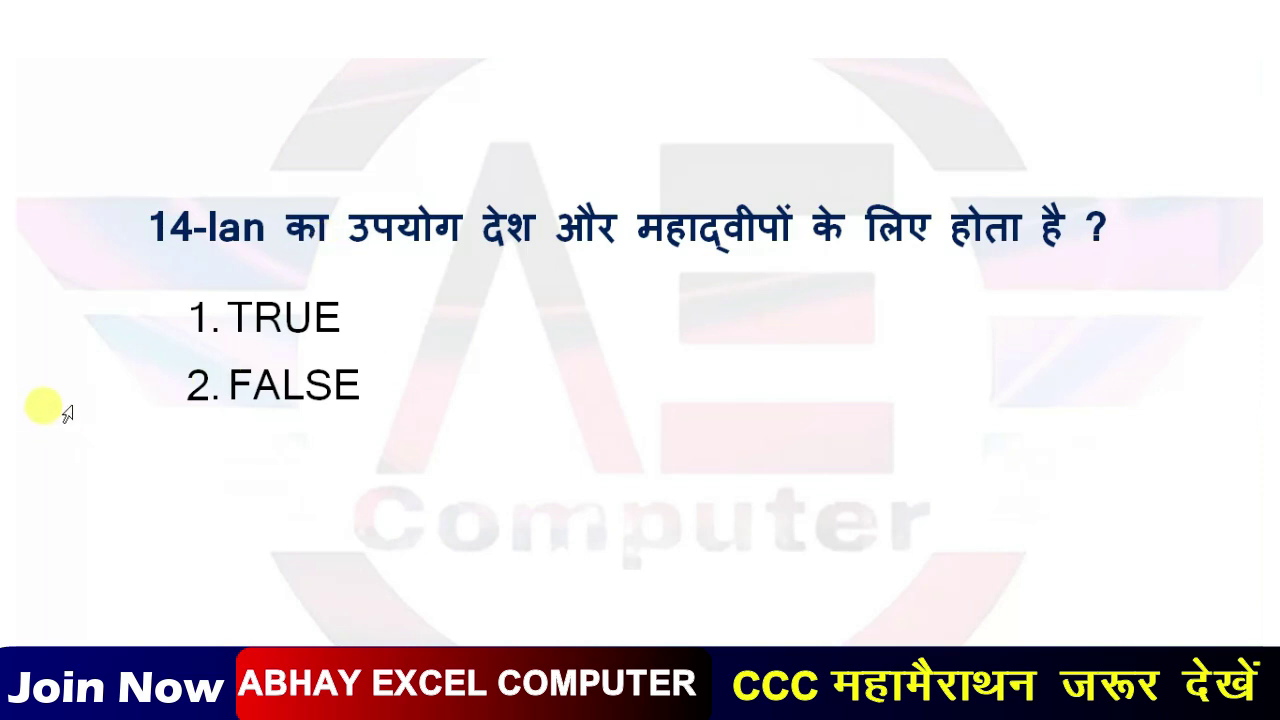
Make the FALSE answer to question 14 bold red
left_click(203, 383)
left_click(180, 382)
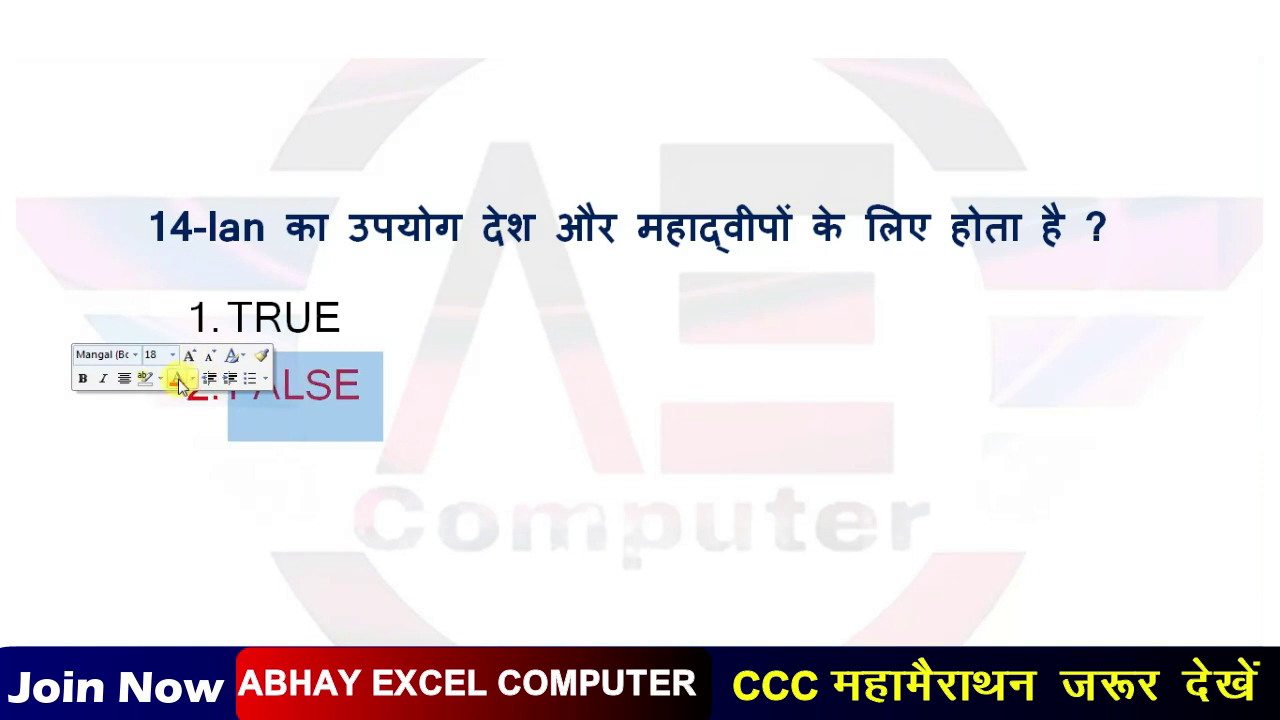
left_click(82, 378)
left_click(540, 402)
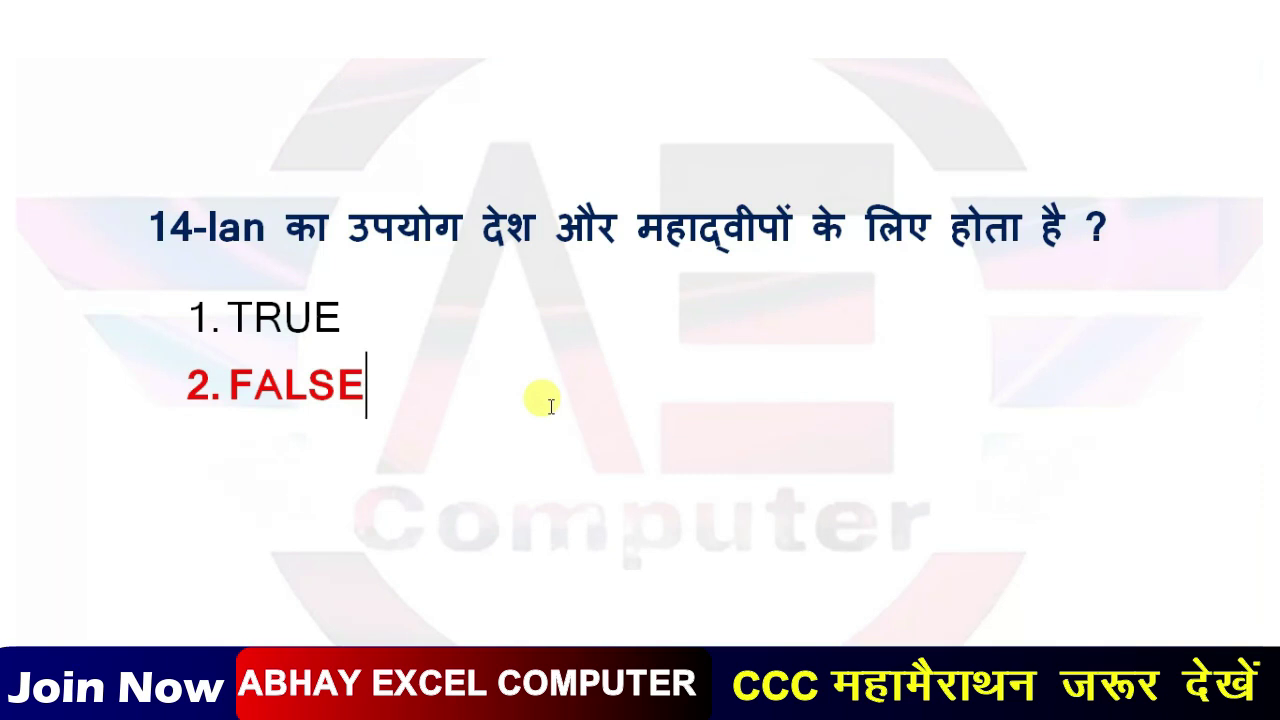
Add 'MAN WAN' after FALSE and move on to question 15
type("MAN")
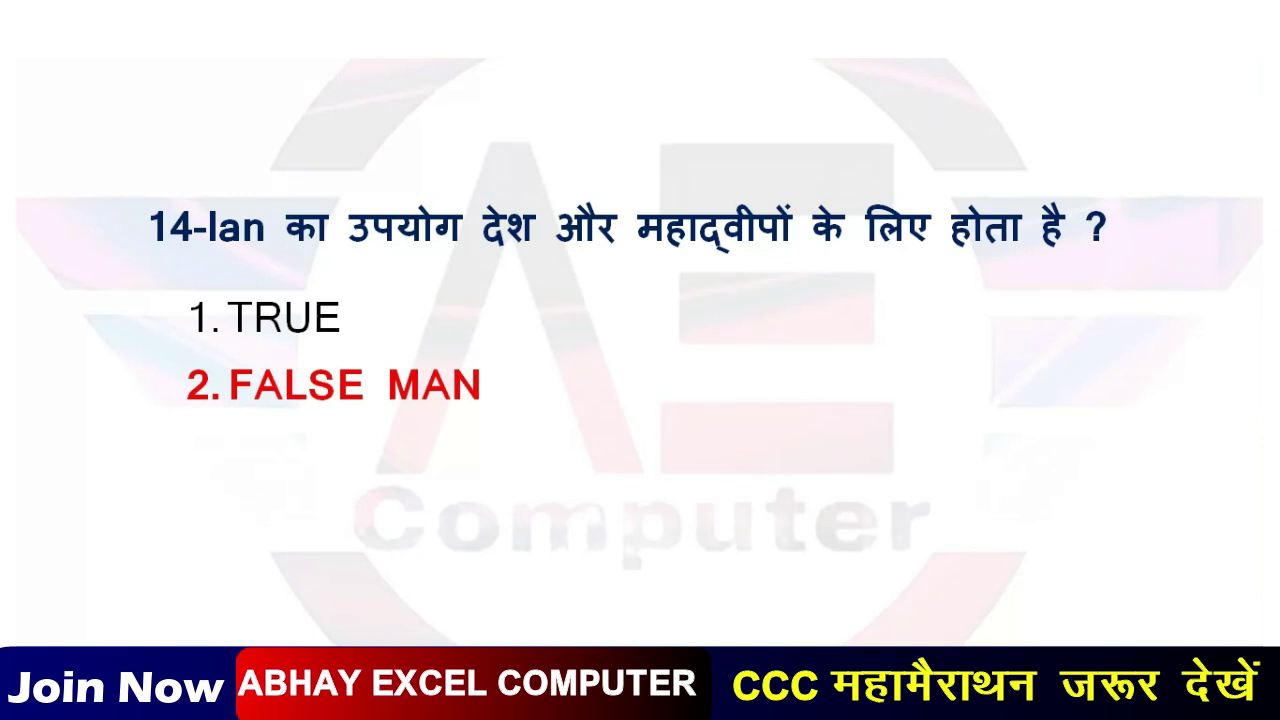
type("WAN")
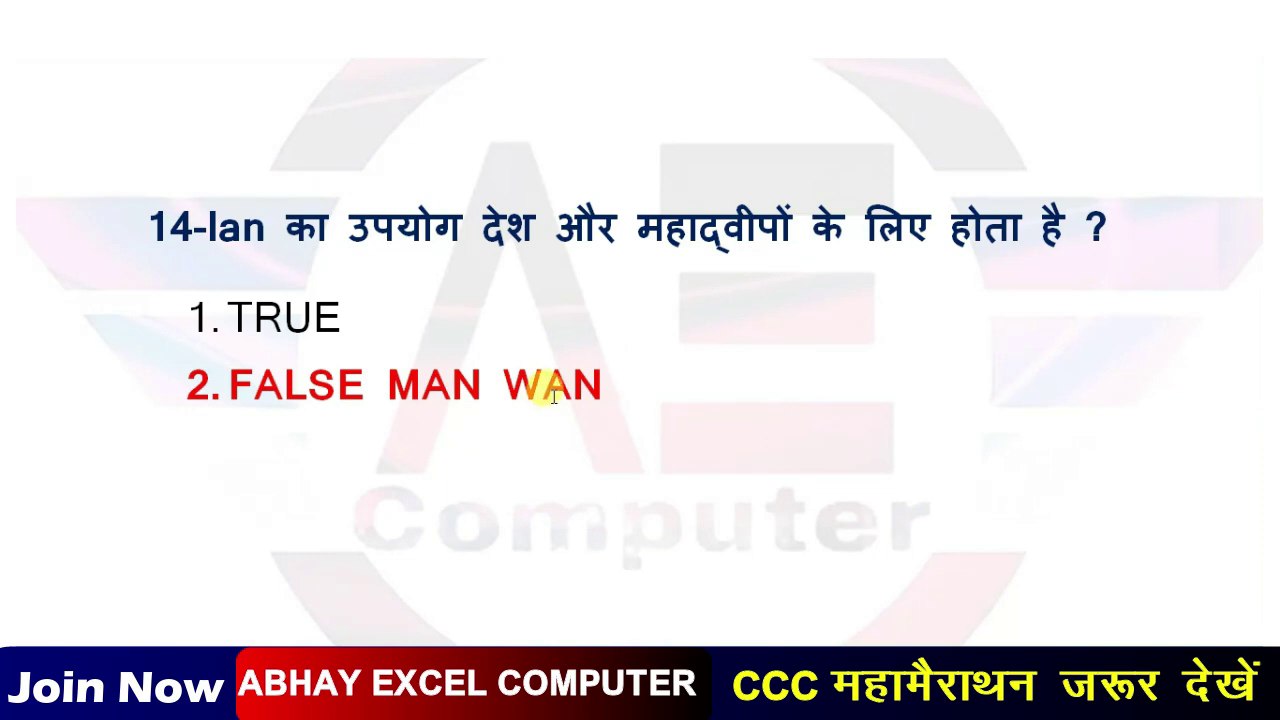
key("Page_Down")
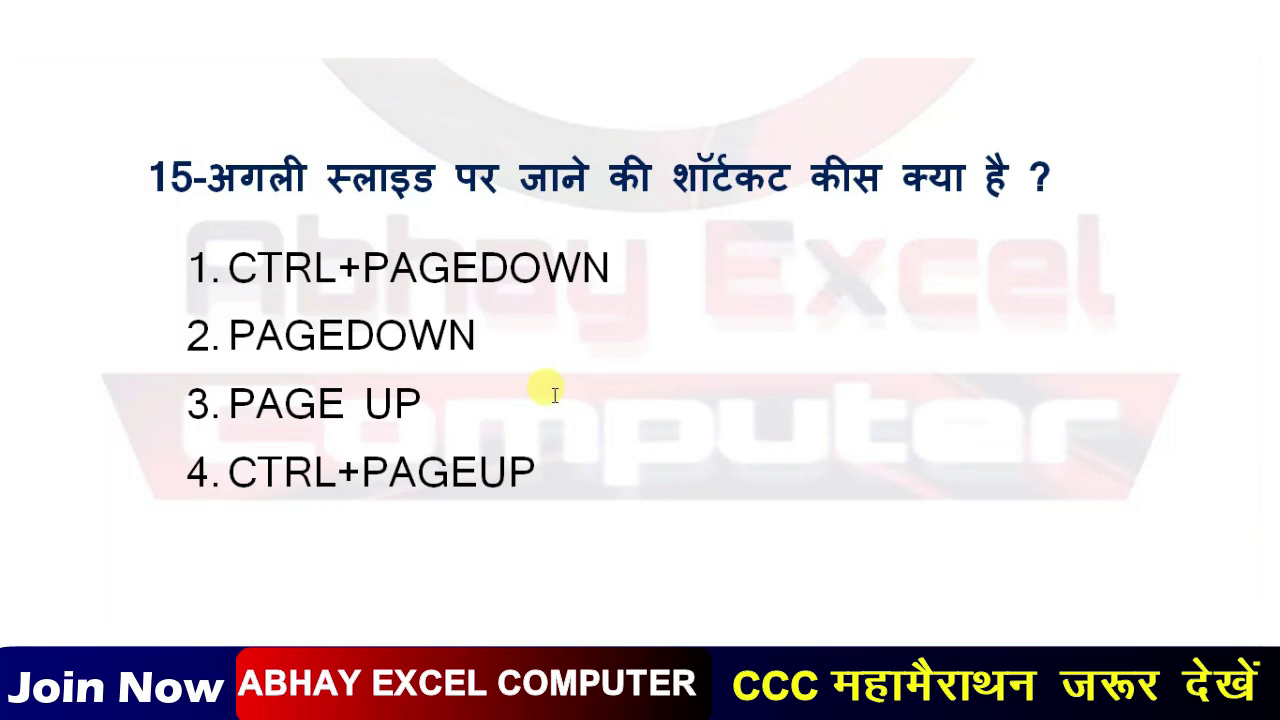
Launch LibreOffice Impress from the Windows Start menu
key("super")
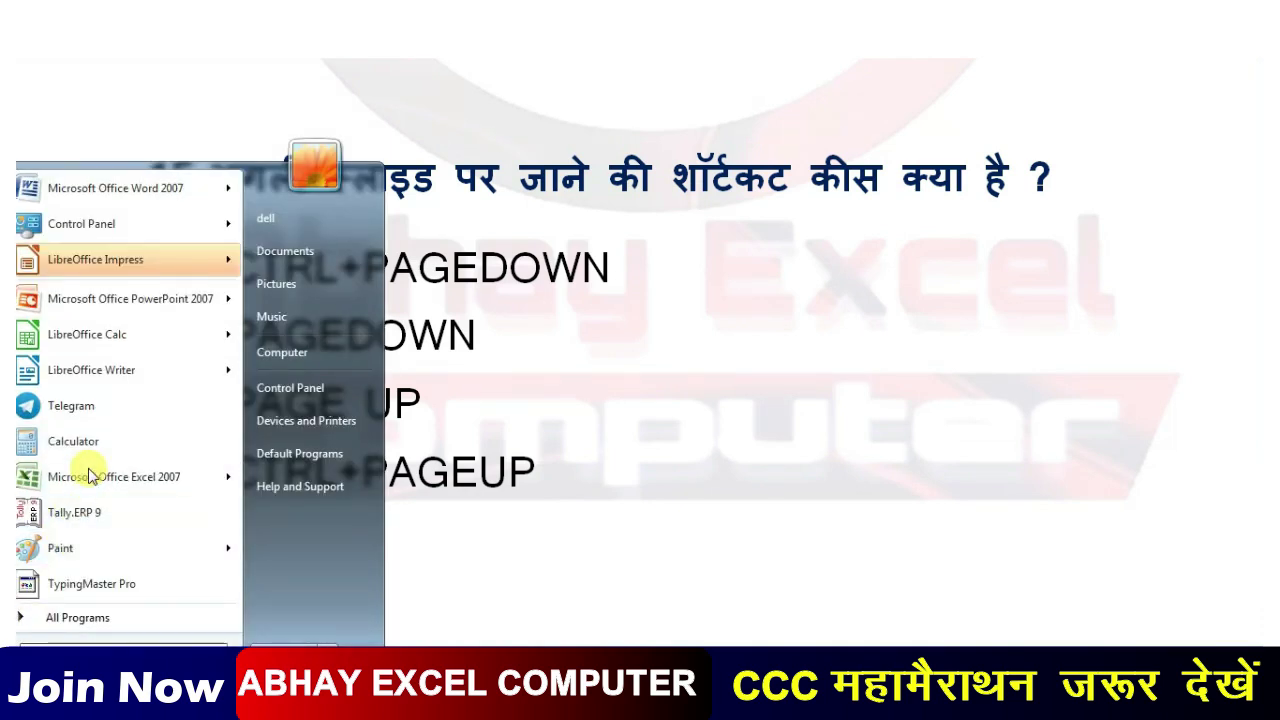
left_click(114, 259)
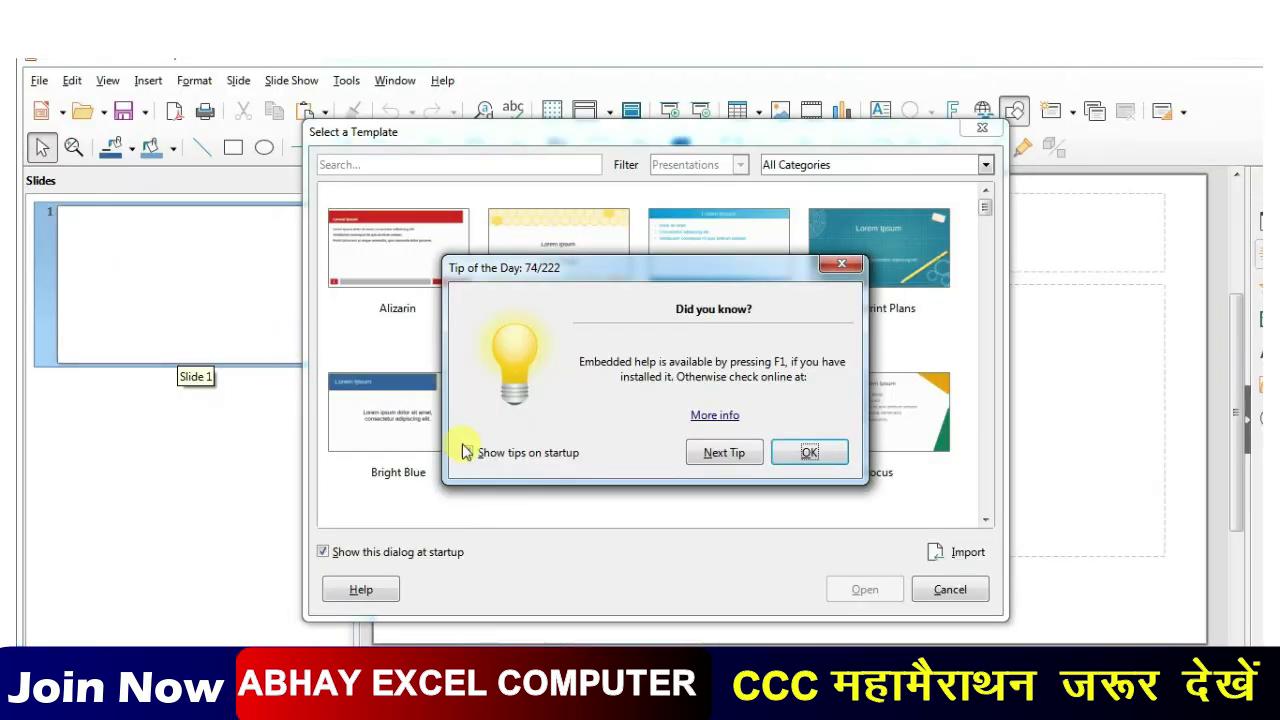
Start a blank Impress presentation without a template, add a second slide, and return to slide 1
left_click(812, 452)
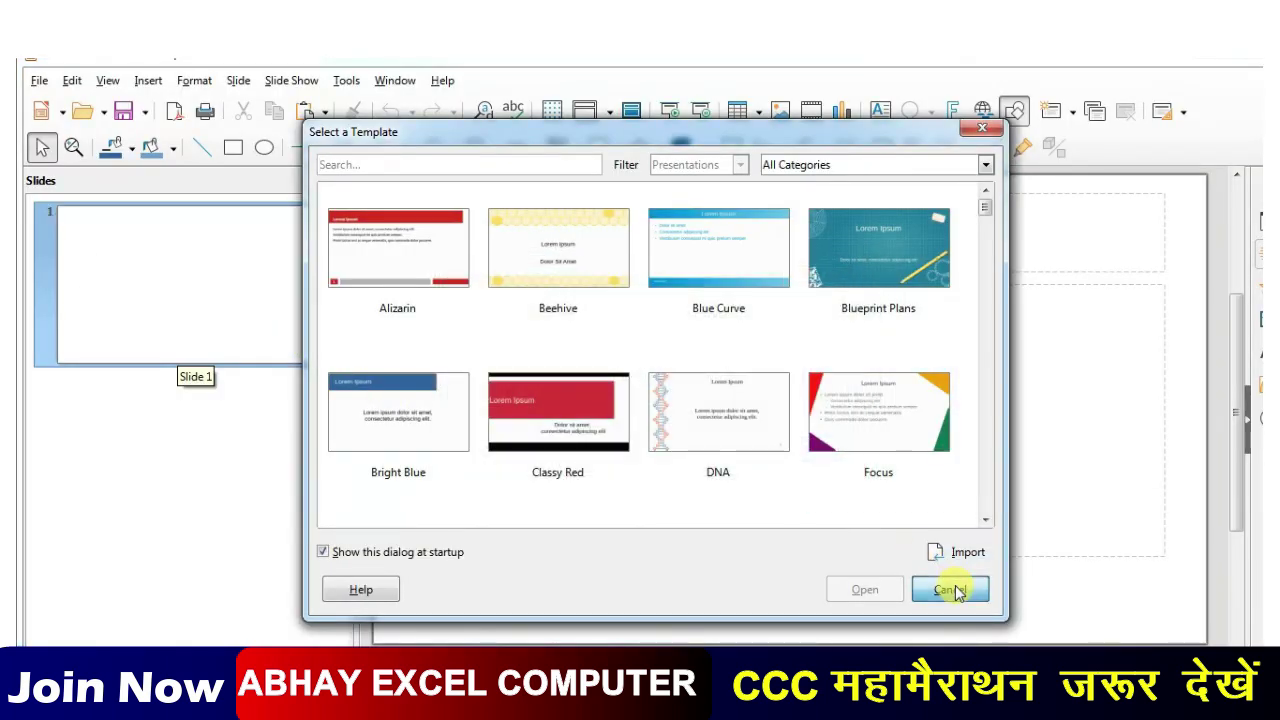
left_click(950, 589)
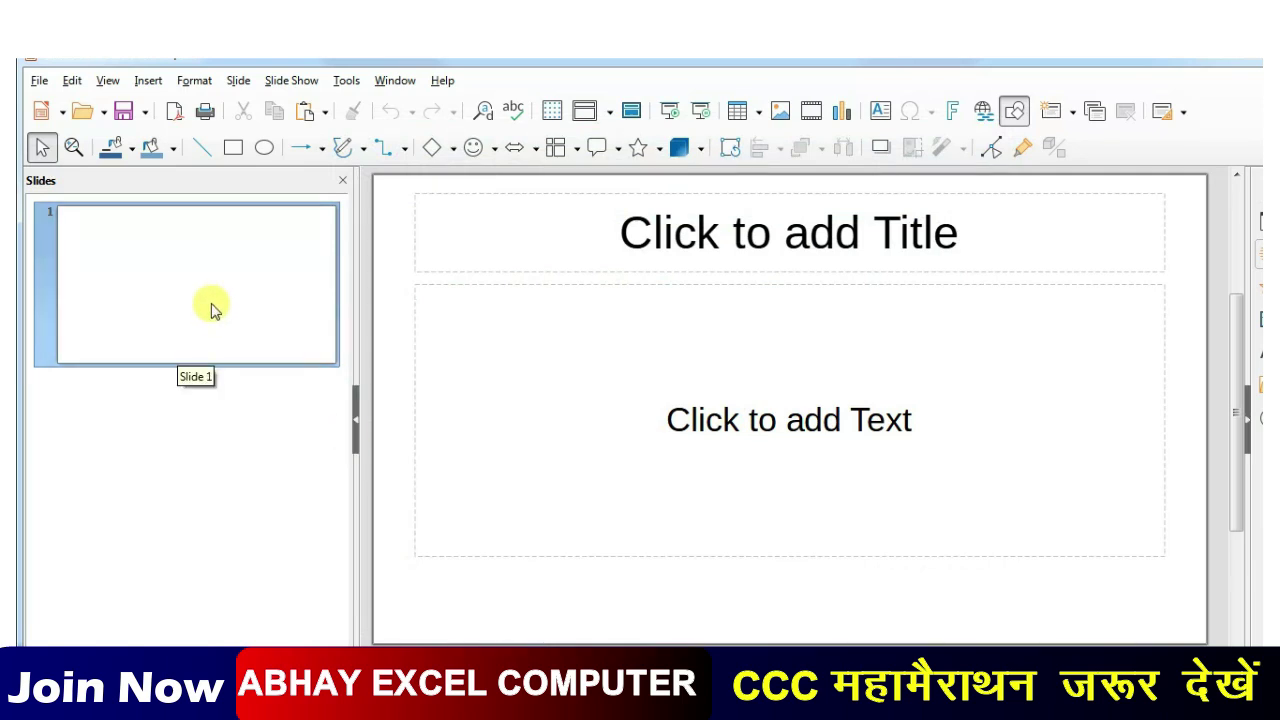
key("ctrl+m")
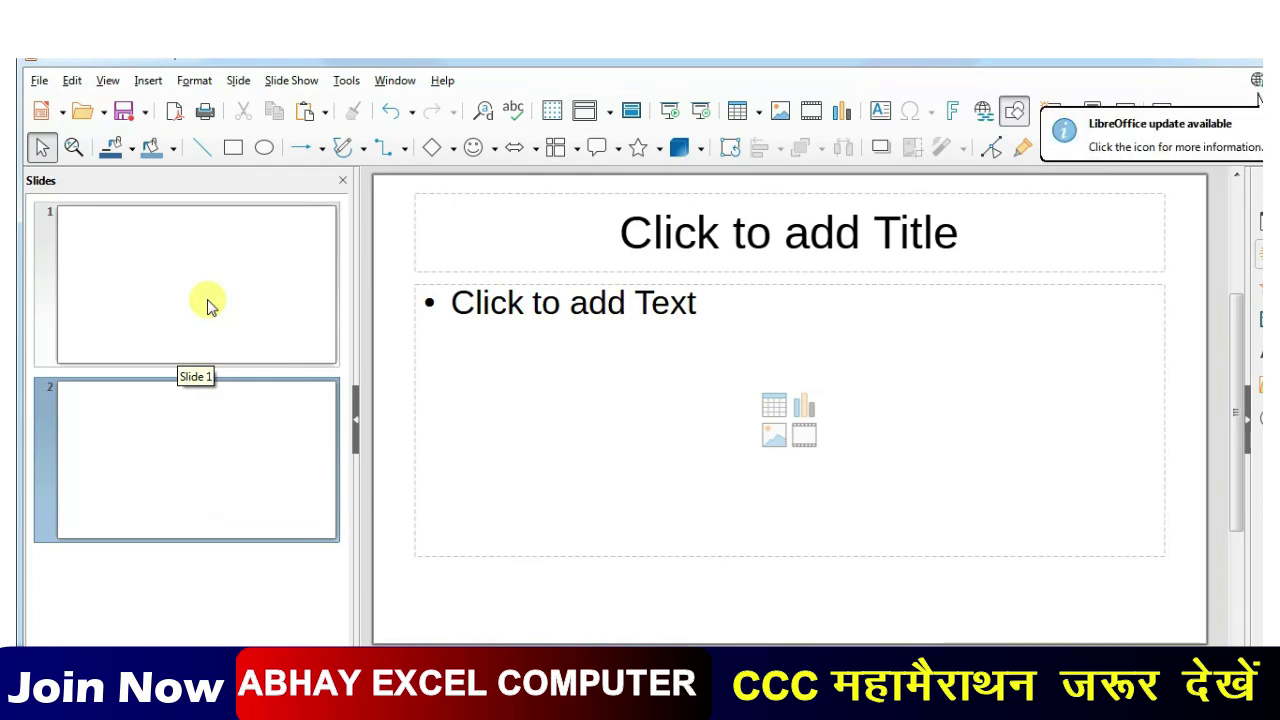
right_click(207, 304)
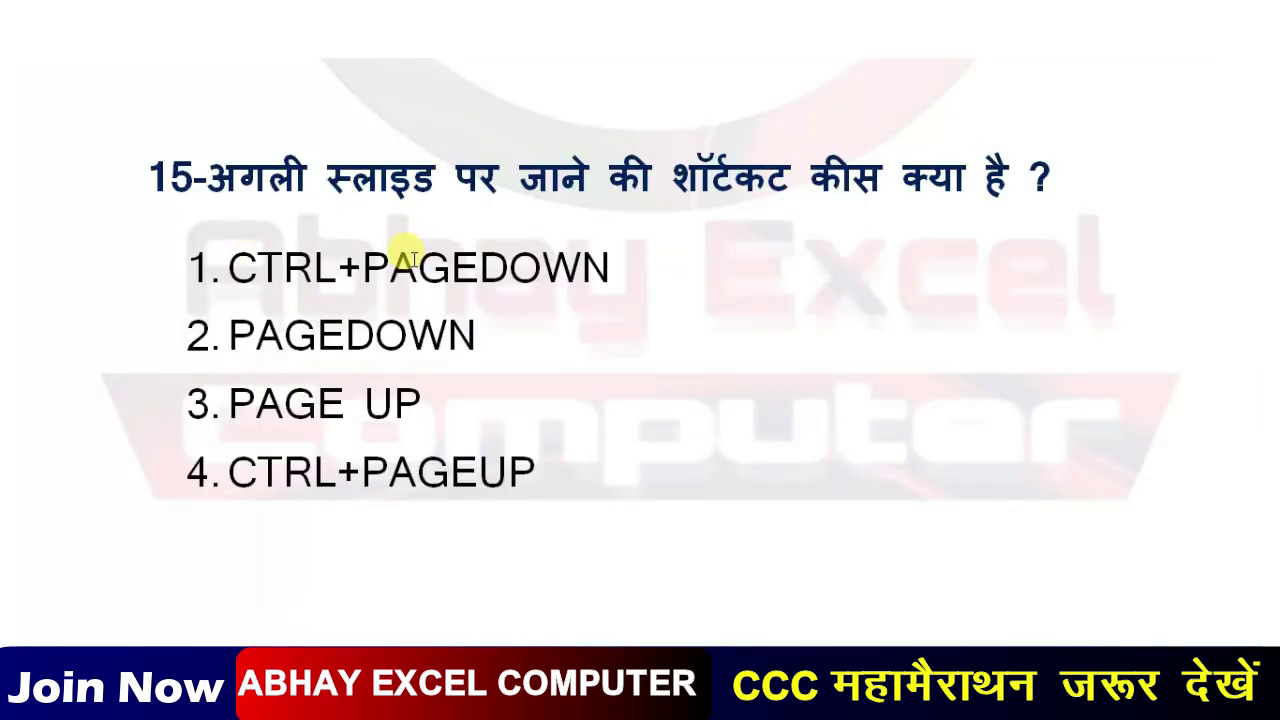
Make PAGEDOWN bold red as question 15's answer and go on to question 16
left_click(65, 350)
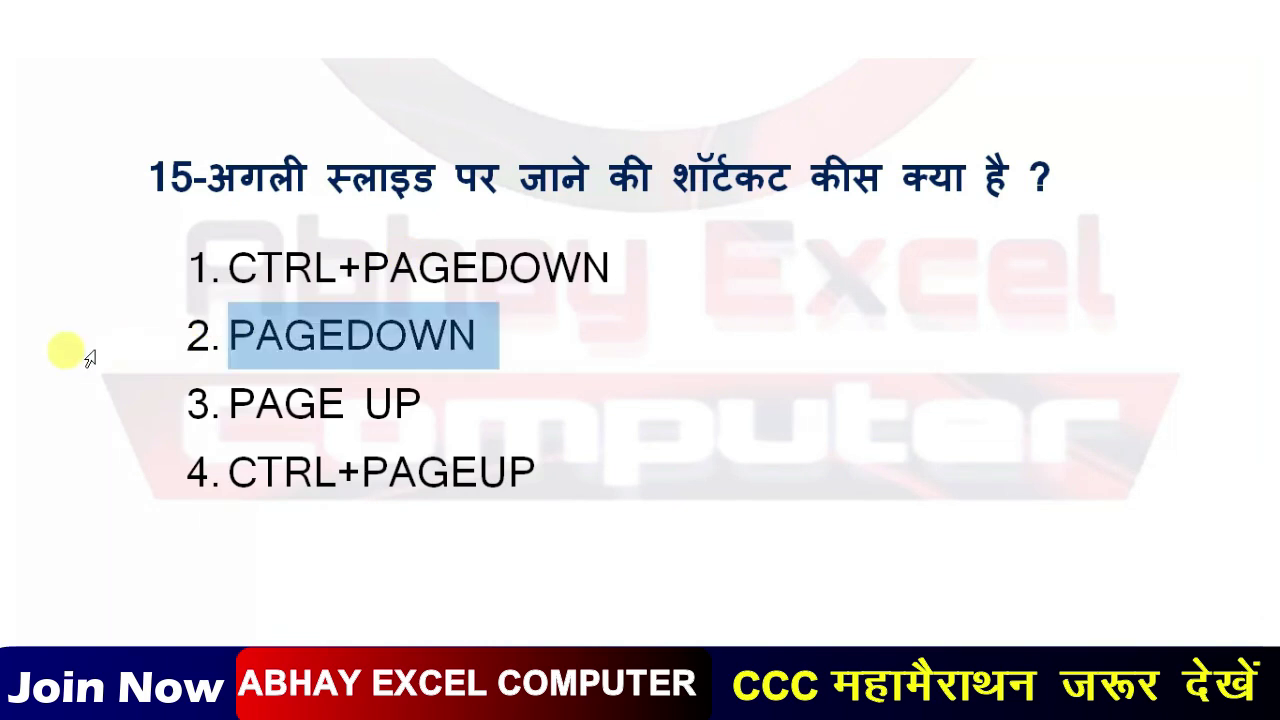
left_click(197, 326)
left_click(105, 323)
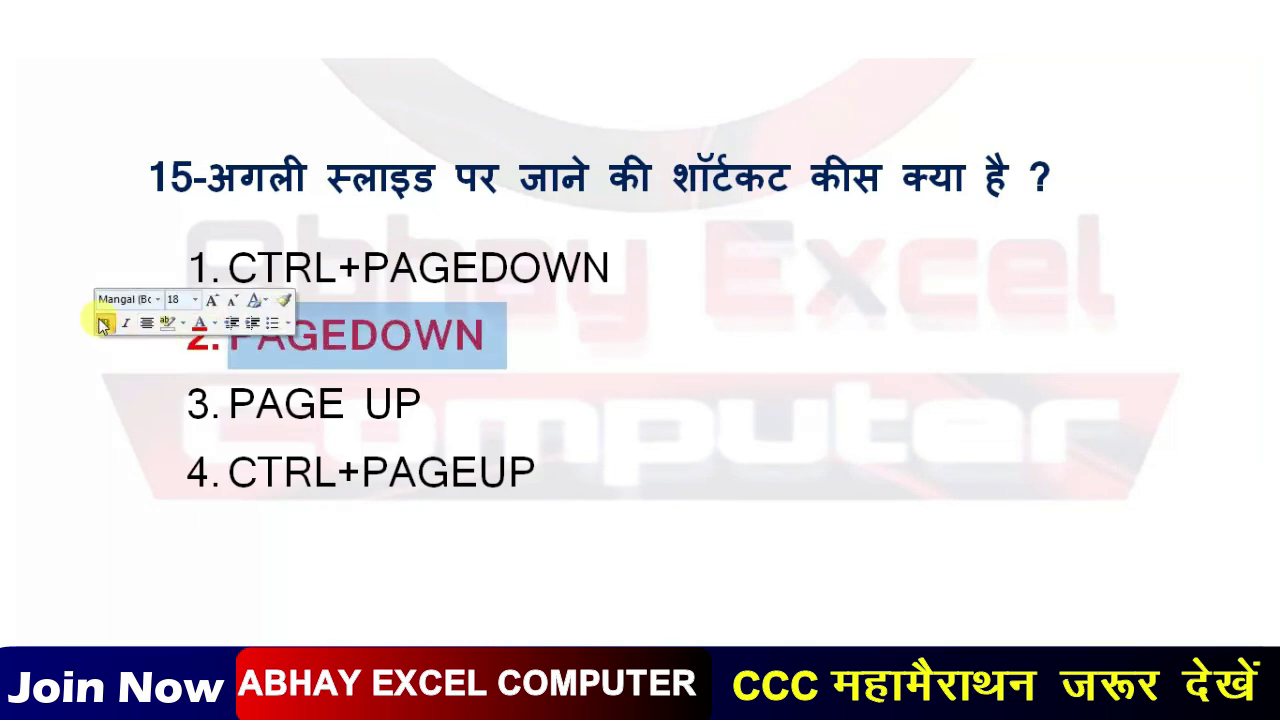
left_click(492, 368)
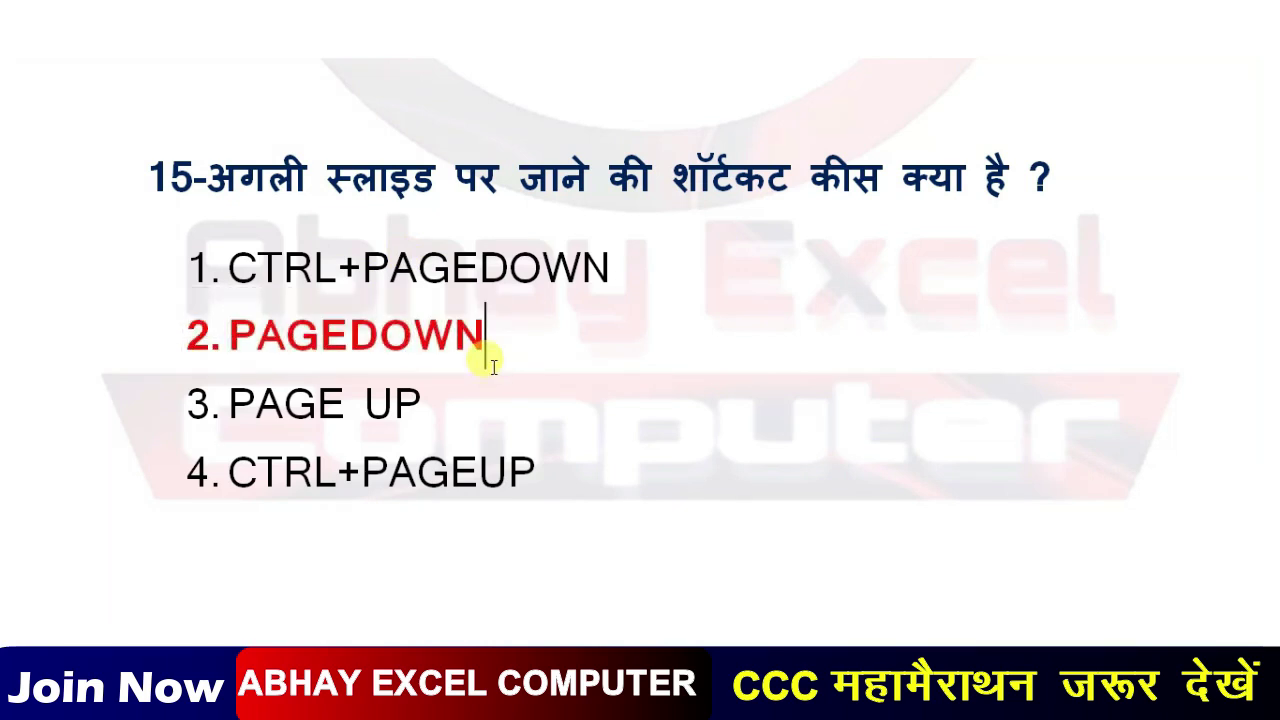
key("Page_Down")
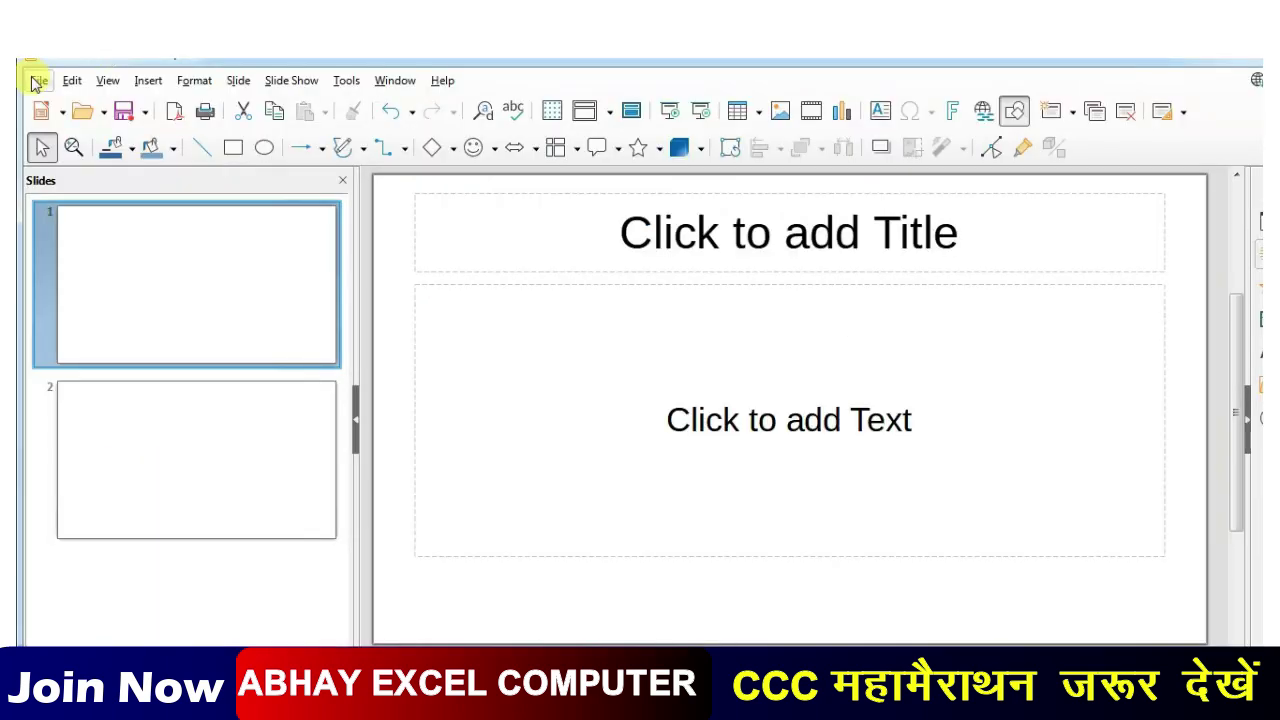
In a new Calc spreadsheet, enter =25*(32-16*2) in B2, accepting the formula correction
left_click(38, 80)
mouse_move(73, 106)
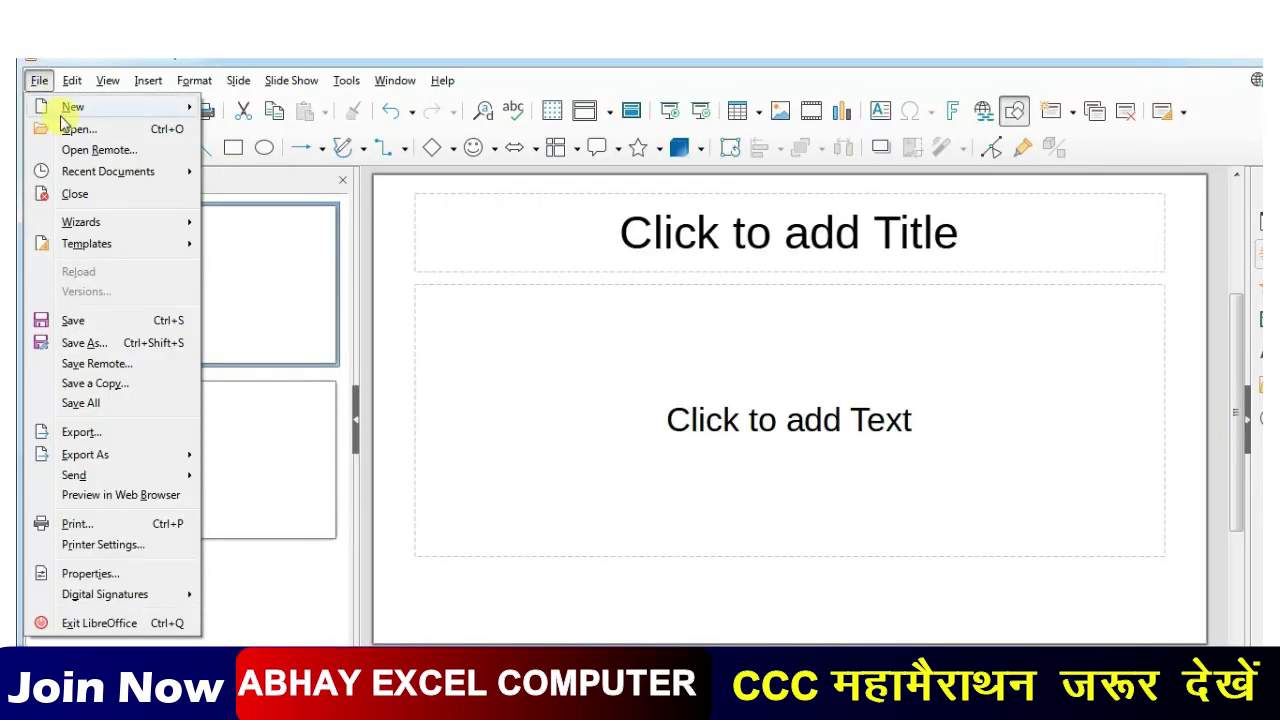
left_click(262, 128)
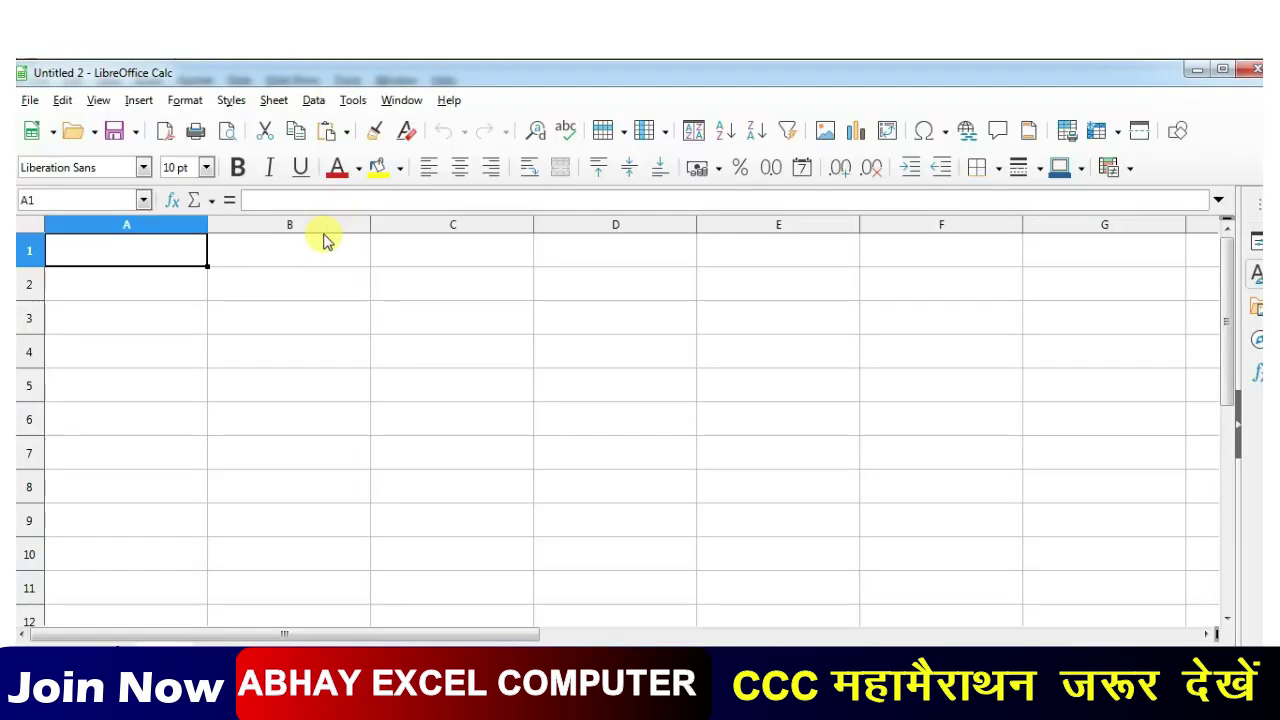
left_click(330, 274)
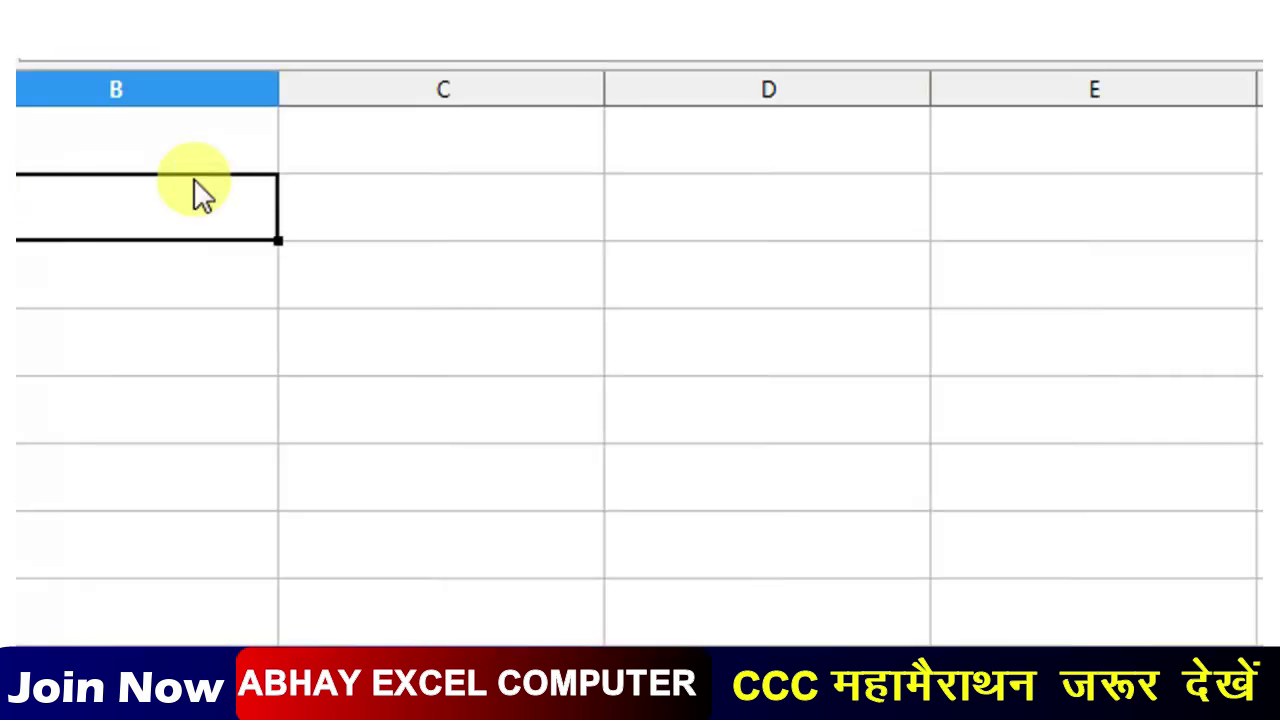
double_click(200, 193)
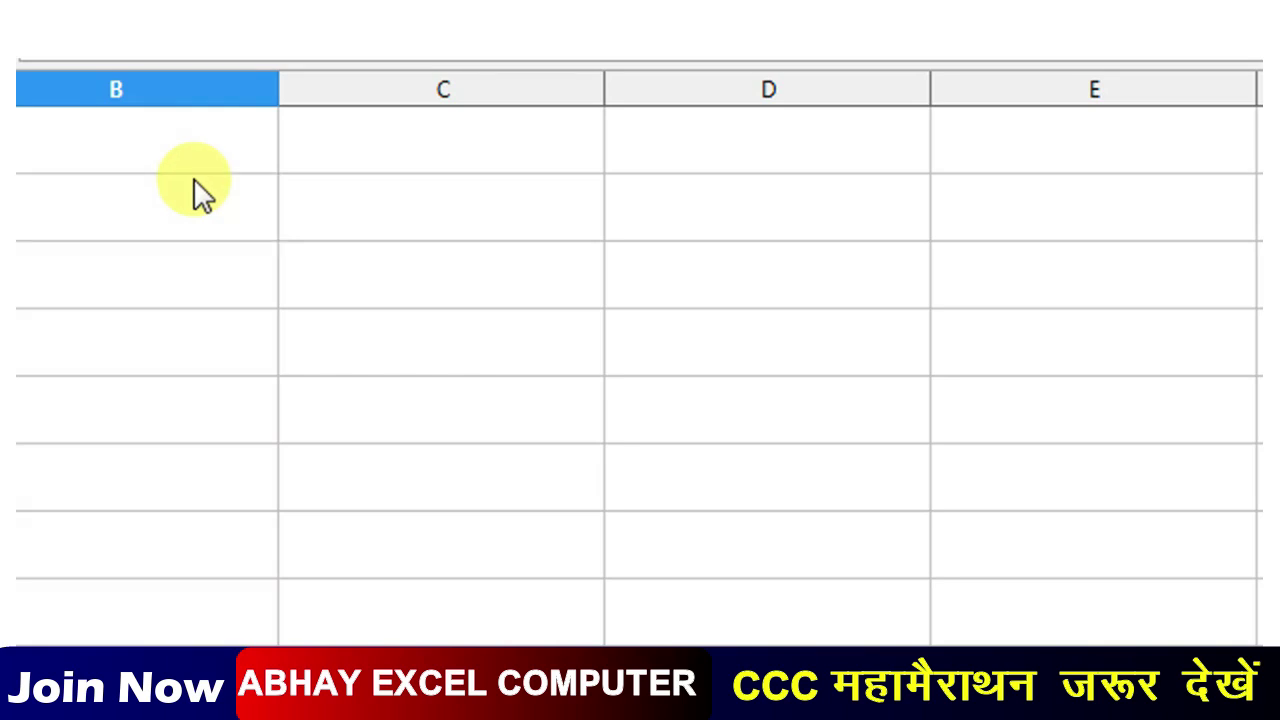
type("=25")
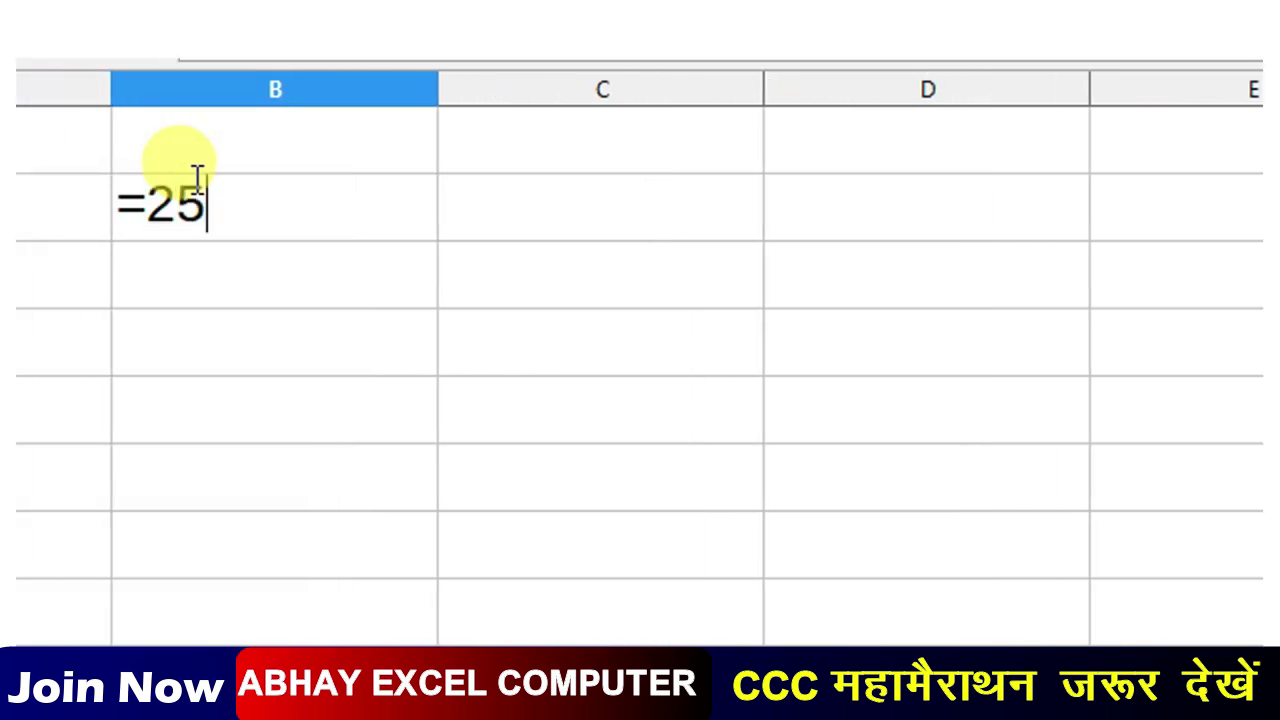
type("(")
type("32-")
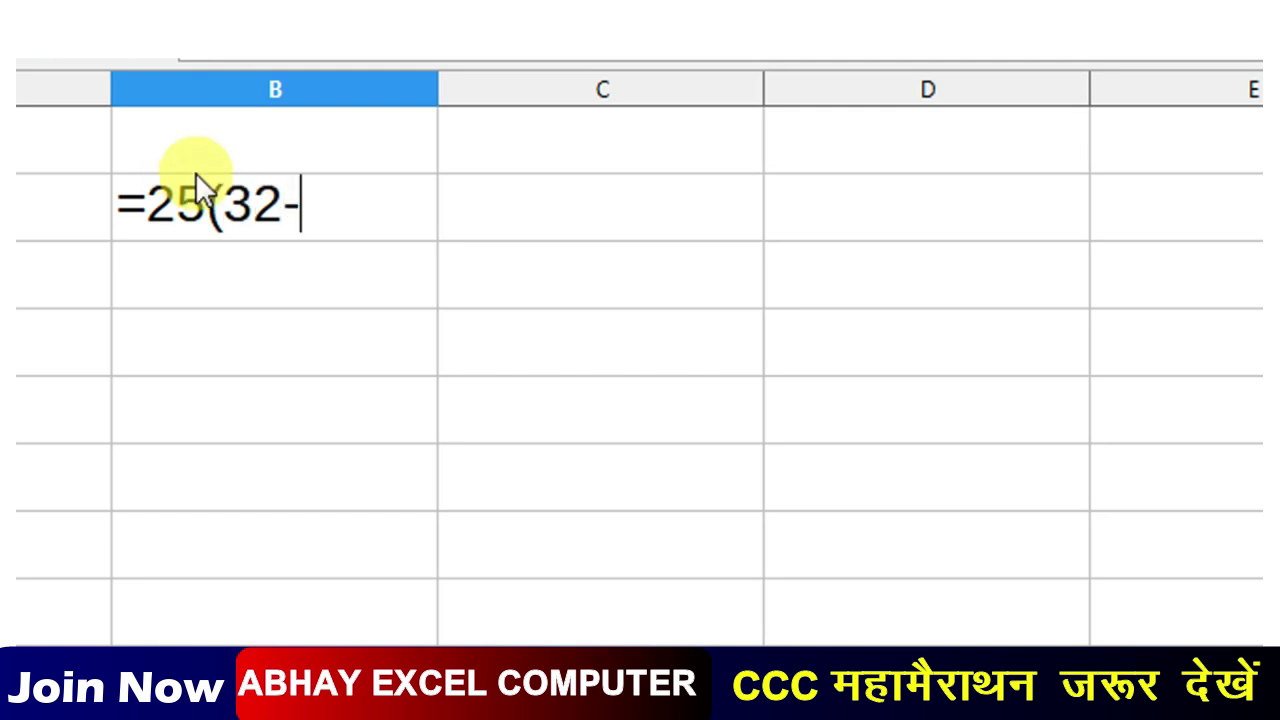
type("16*2")
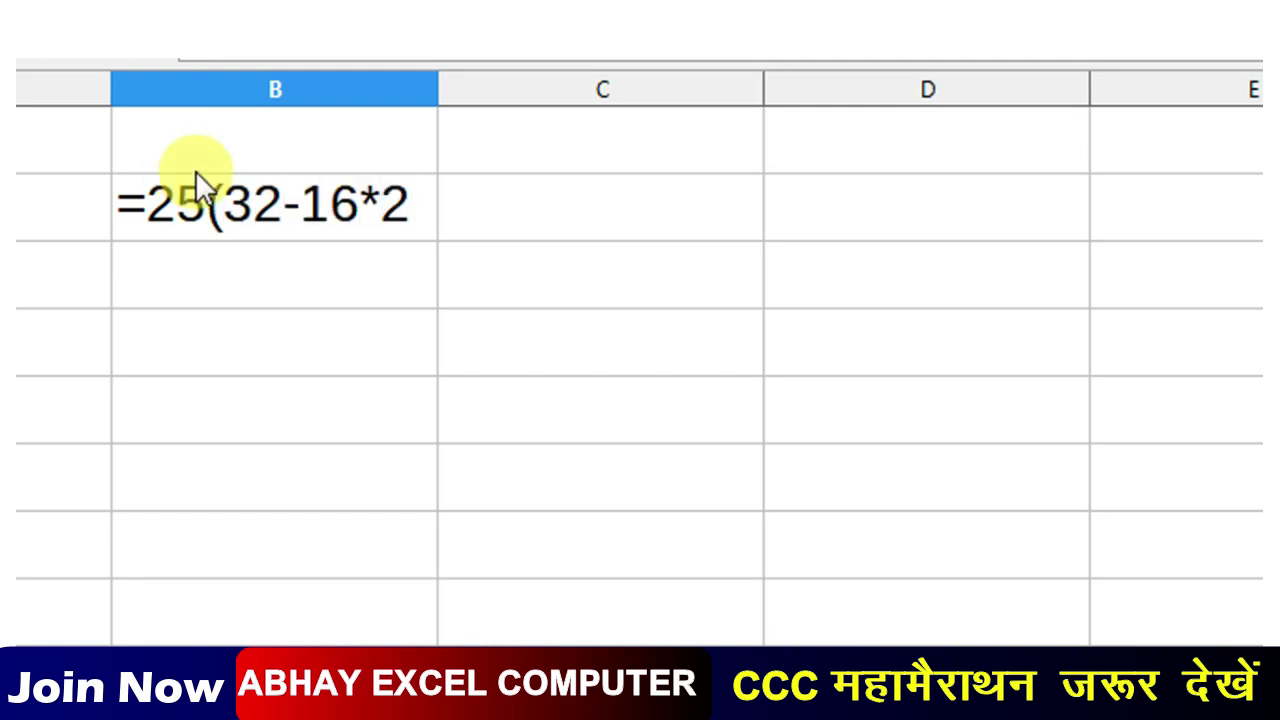
type(")")
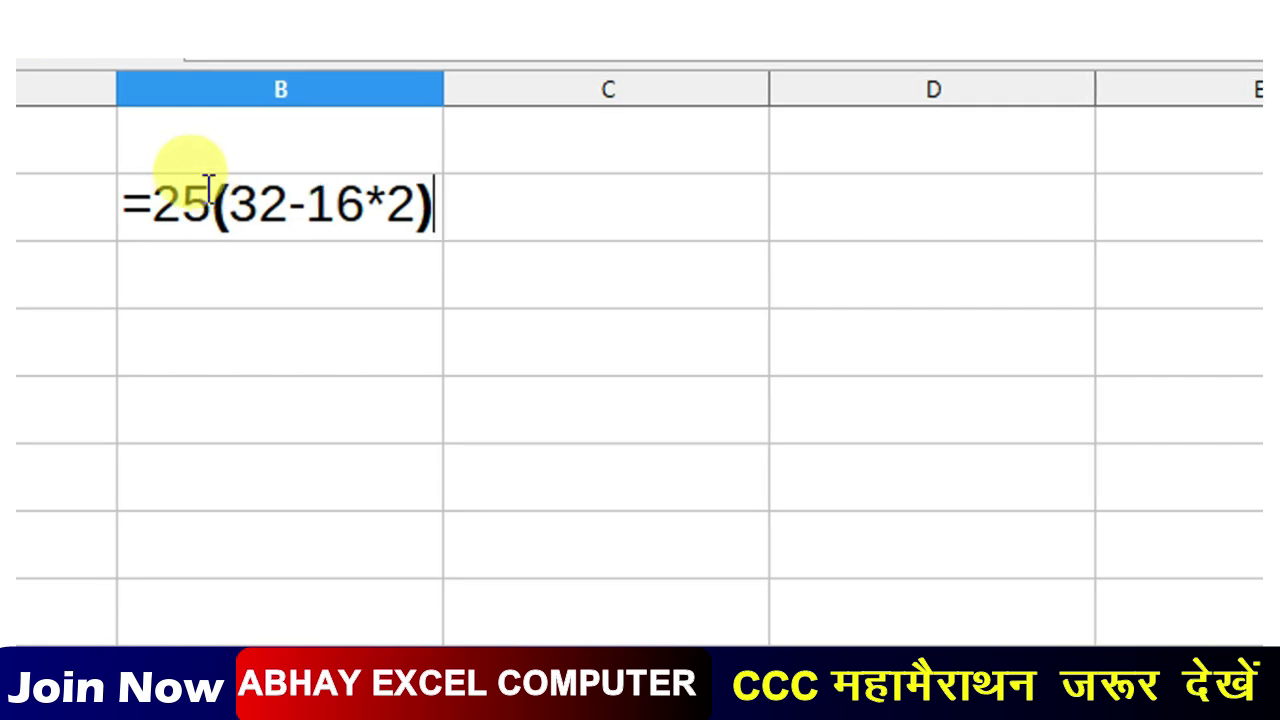
left_click_drag(307, 205, 410, 212)
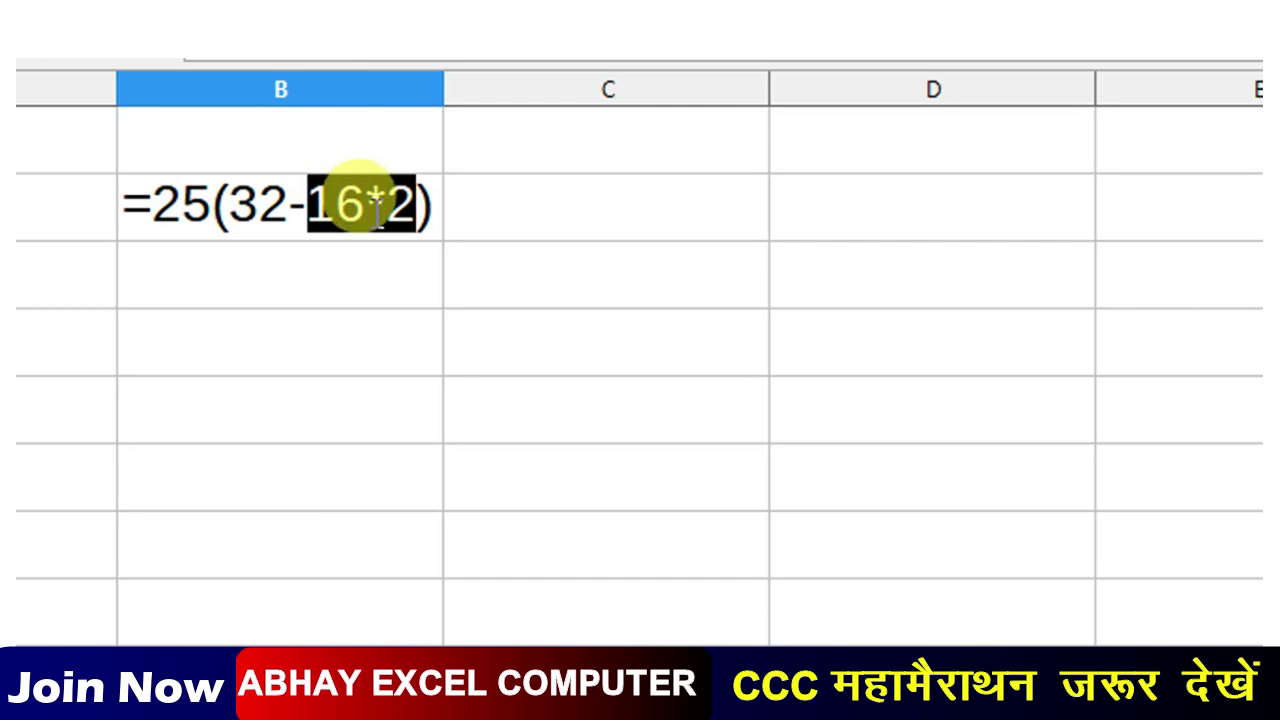
key("Return")
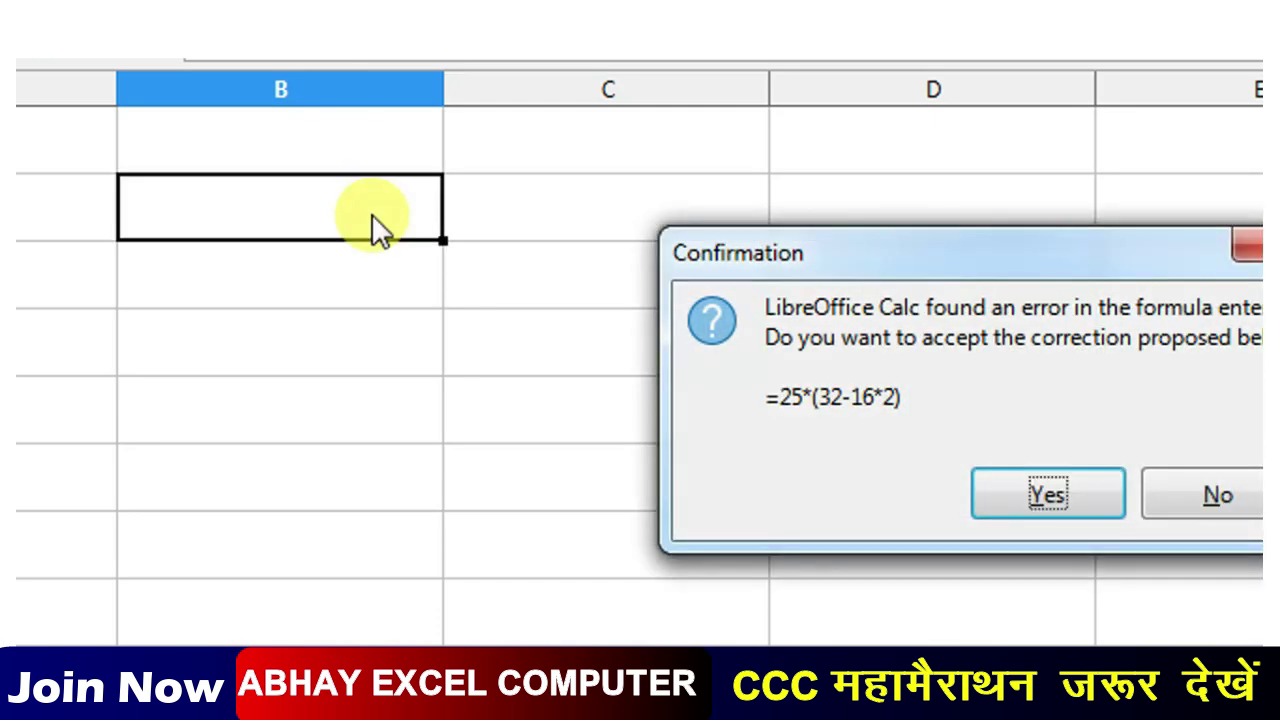
key("Return")
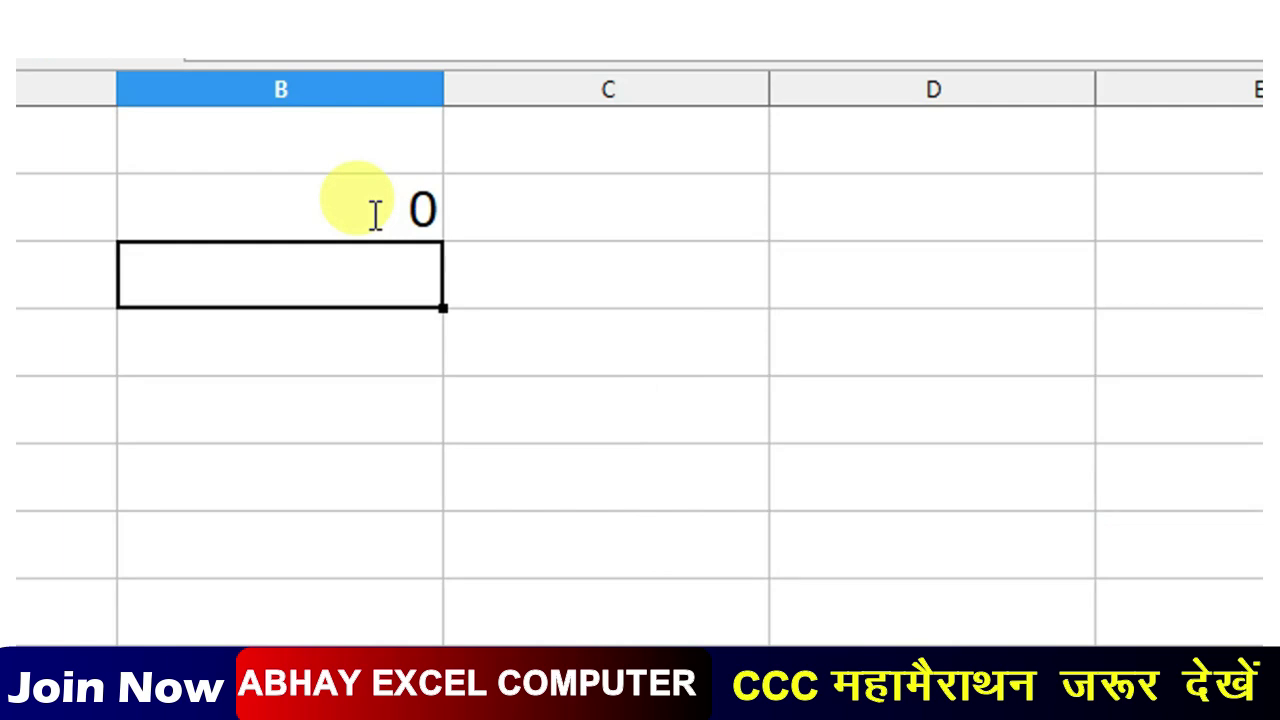
Enter =25/(32-16*2) in B3 so it shows #DIV/0!
type("=")
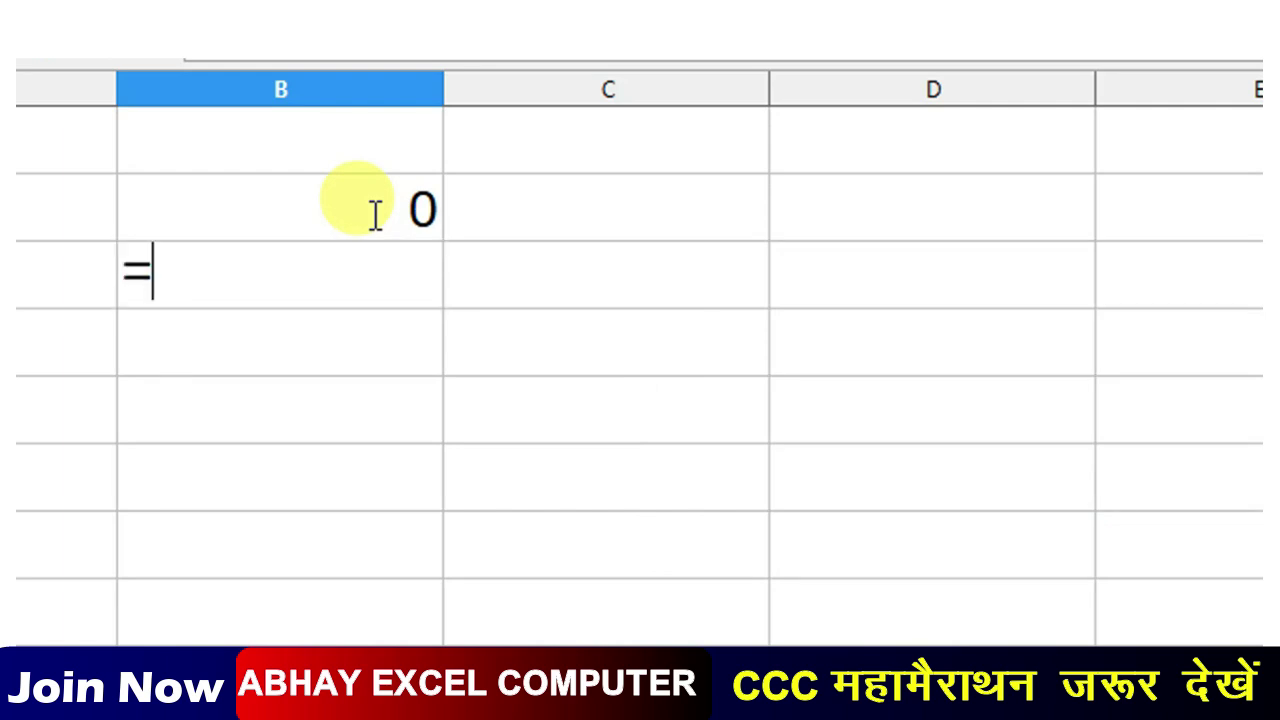
type("25")
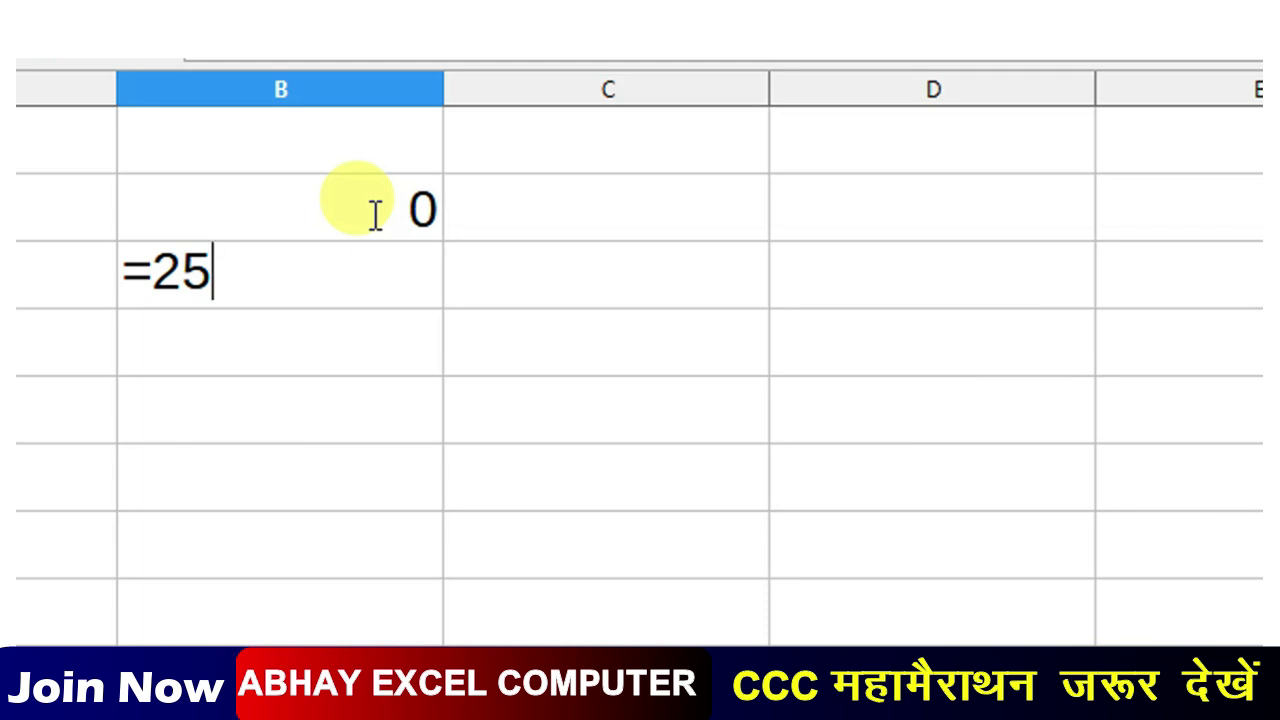
type("/")
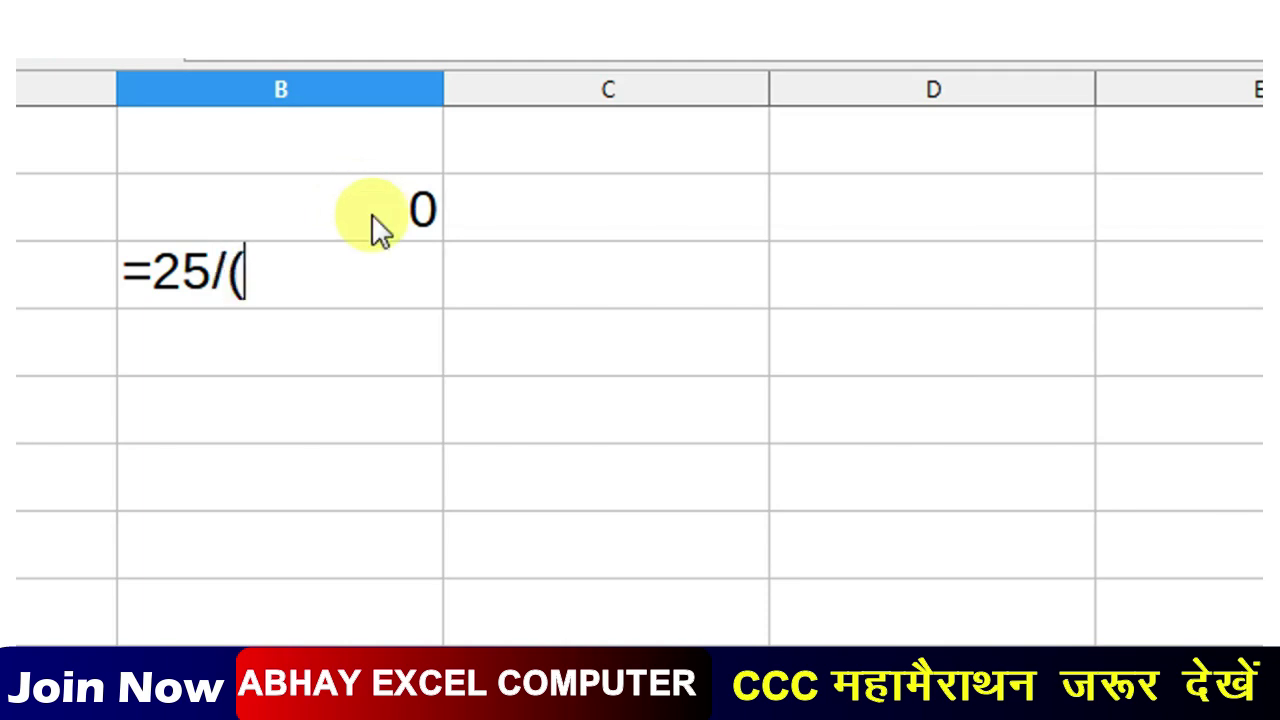
type("(32-")
type("16")
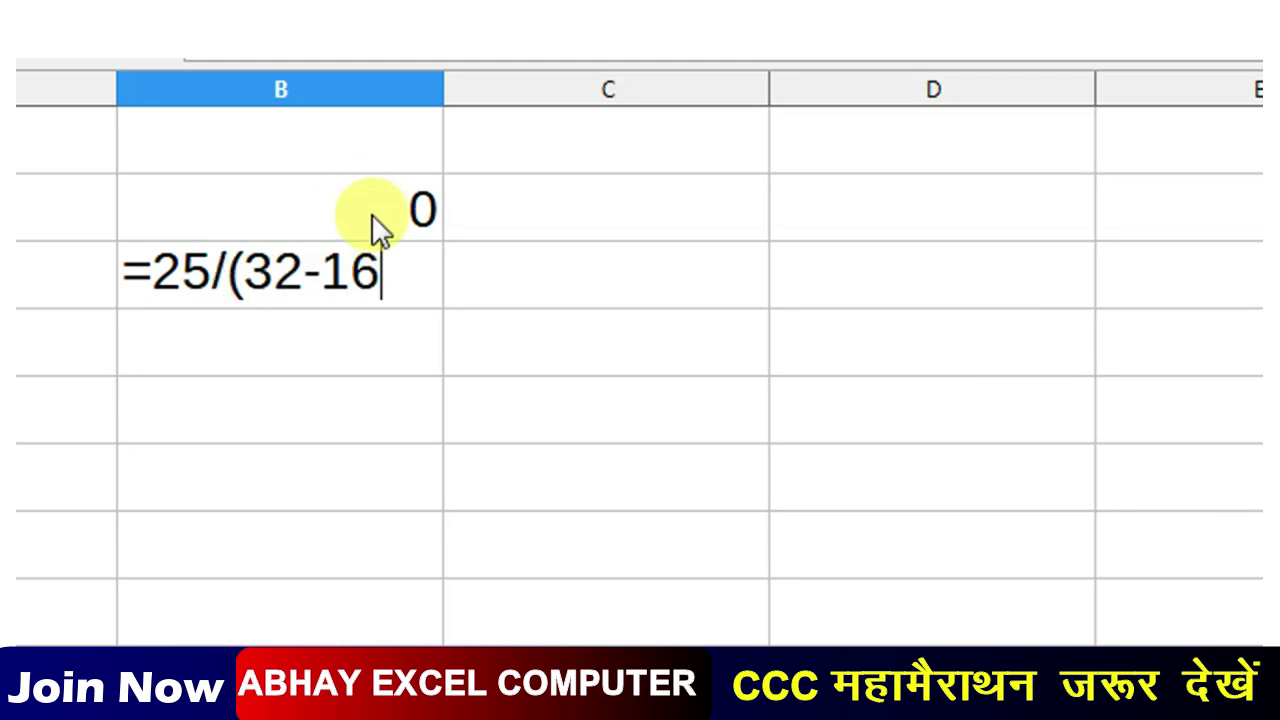
type("*2")
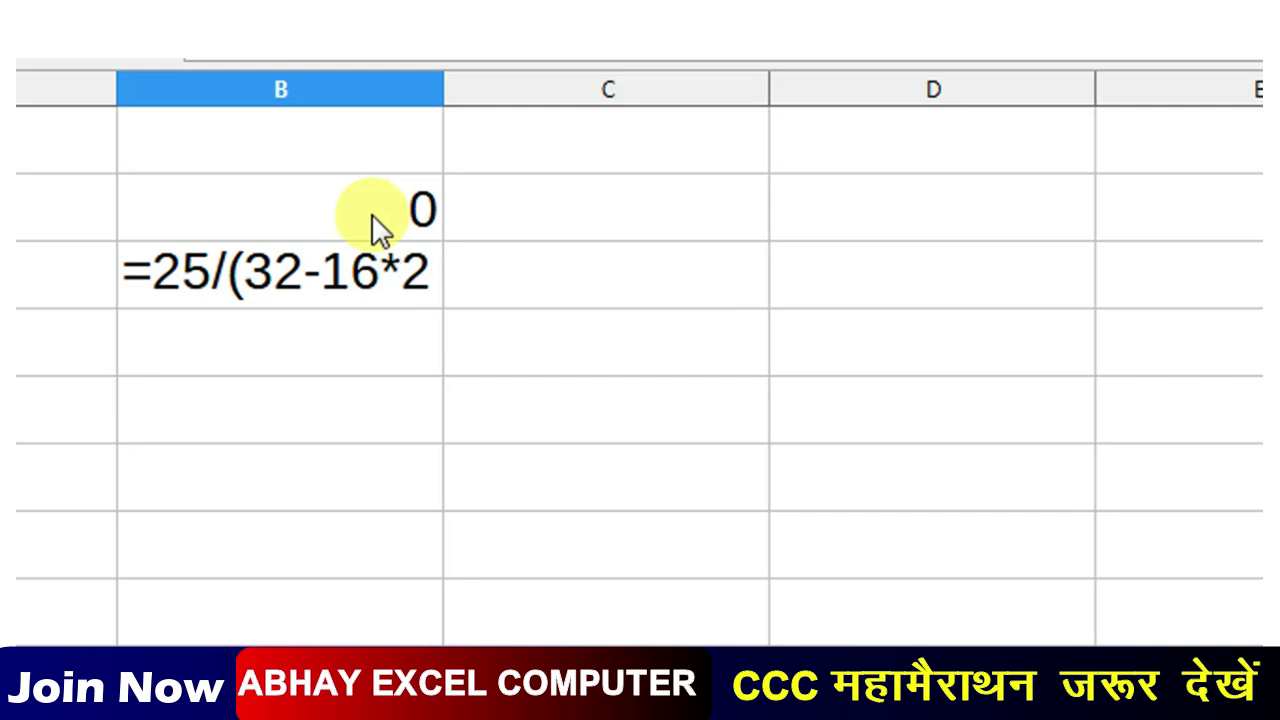
type(")")
key("Return")
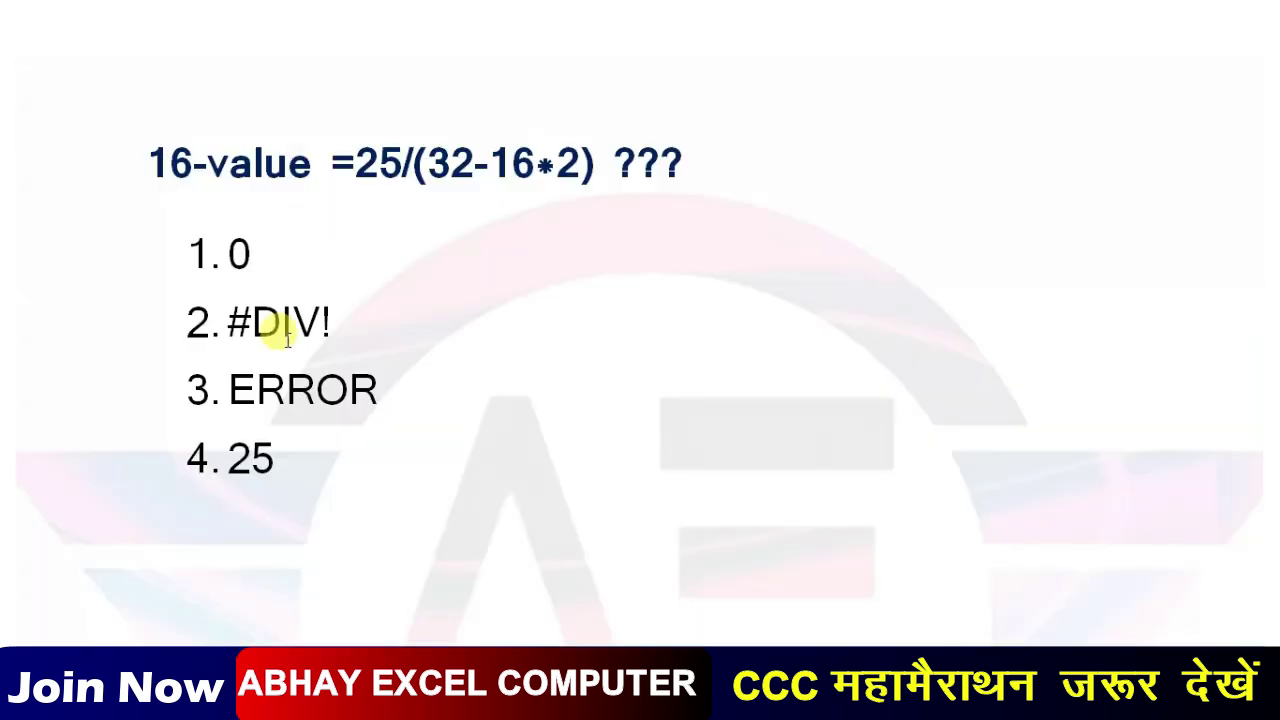
Make answer option 2, '#DIV!', red and bold in the Word quiz
triple_click(113, 339)
left_click(222, 303)
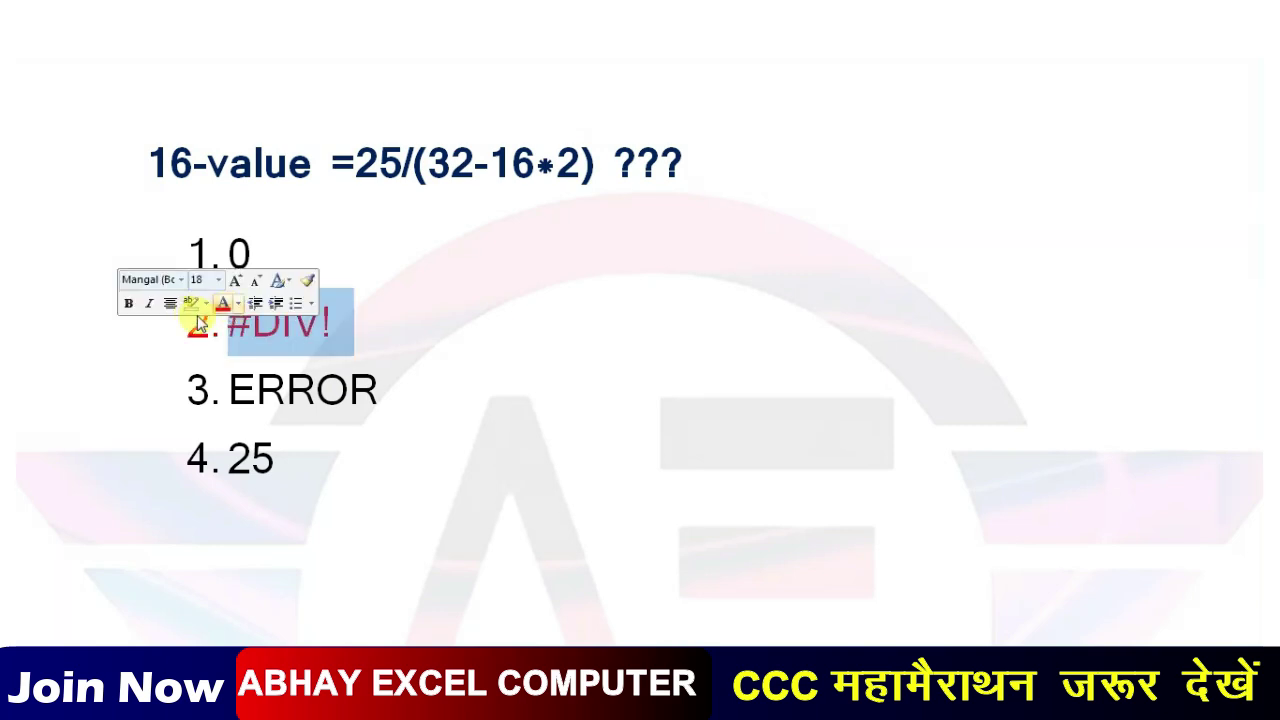
left_click(135, 305)
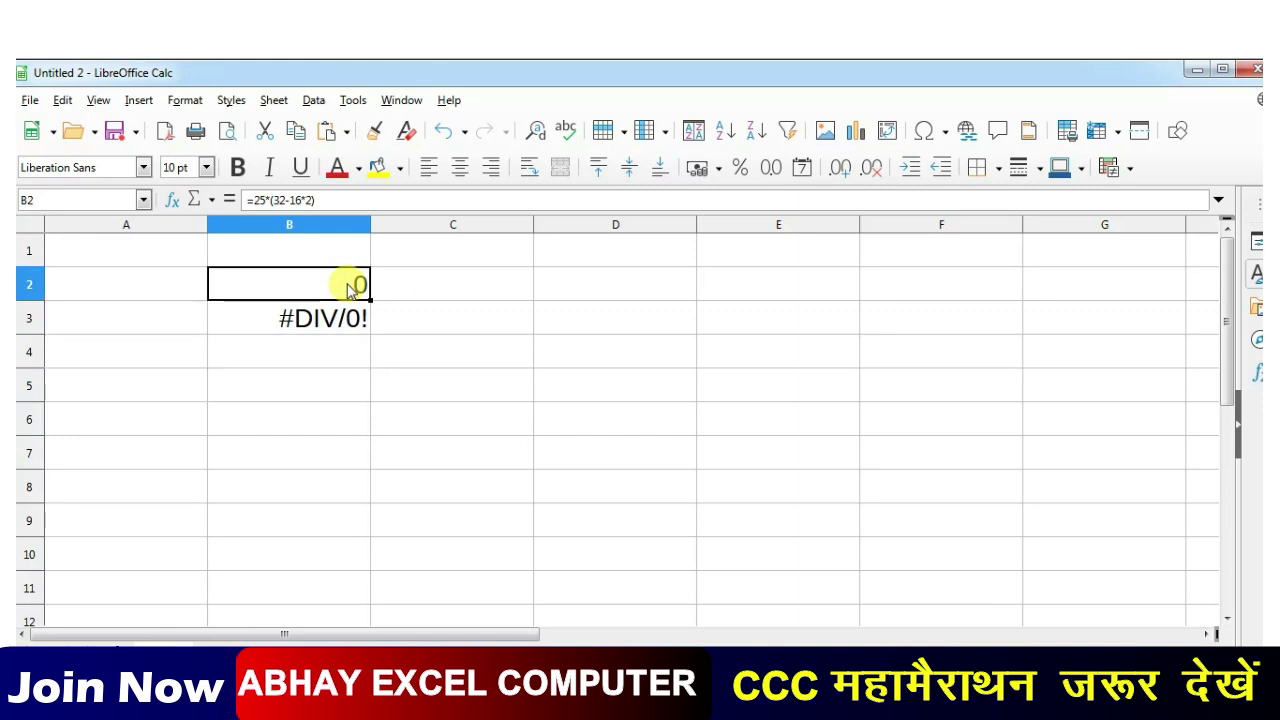
Inspect and re-enter the B2 and B3 formulas to compare 0 with #DIV/0!
left_click(320, 330)
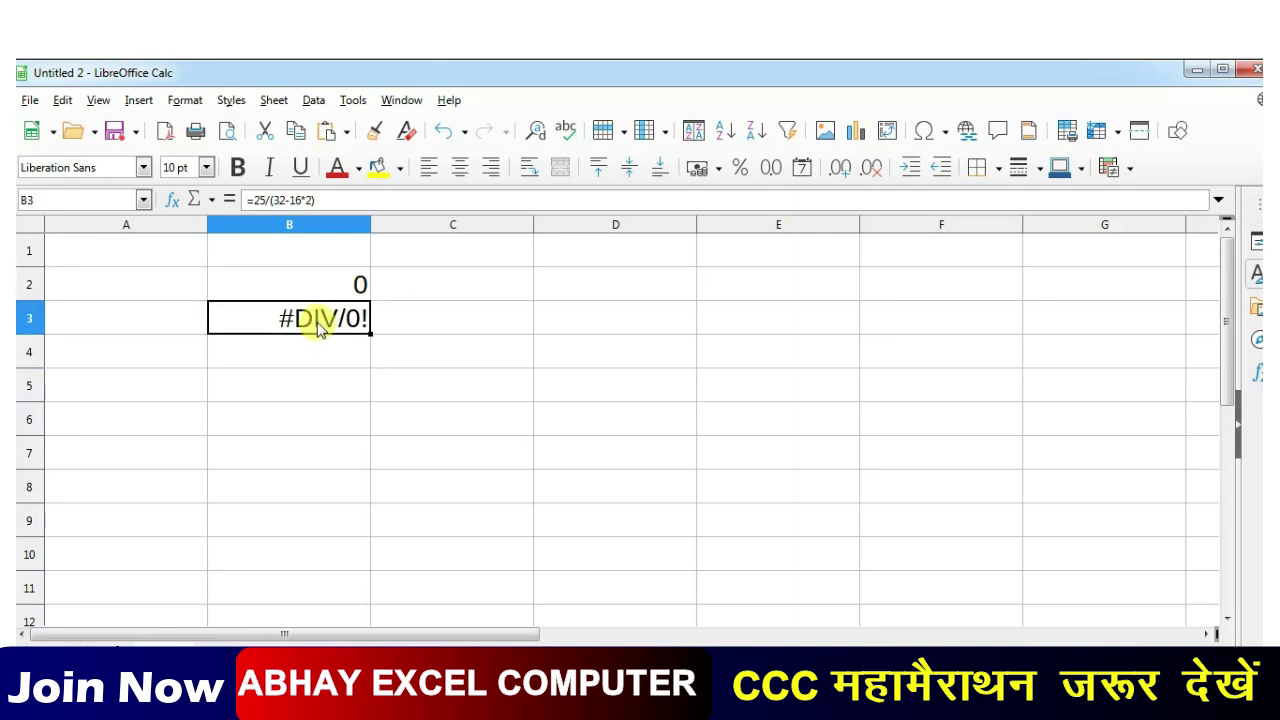
left_click(345, 260)
left_click(340, 285)
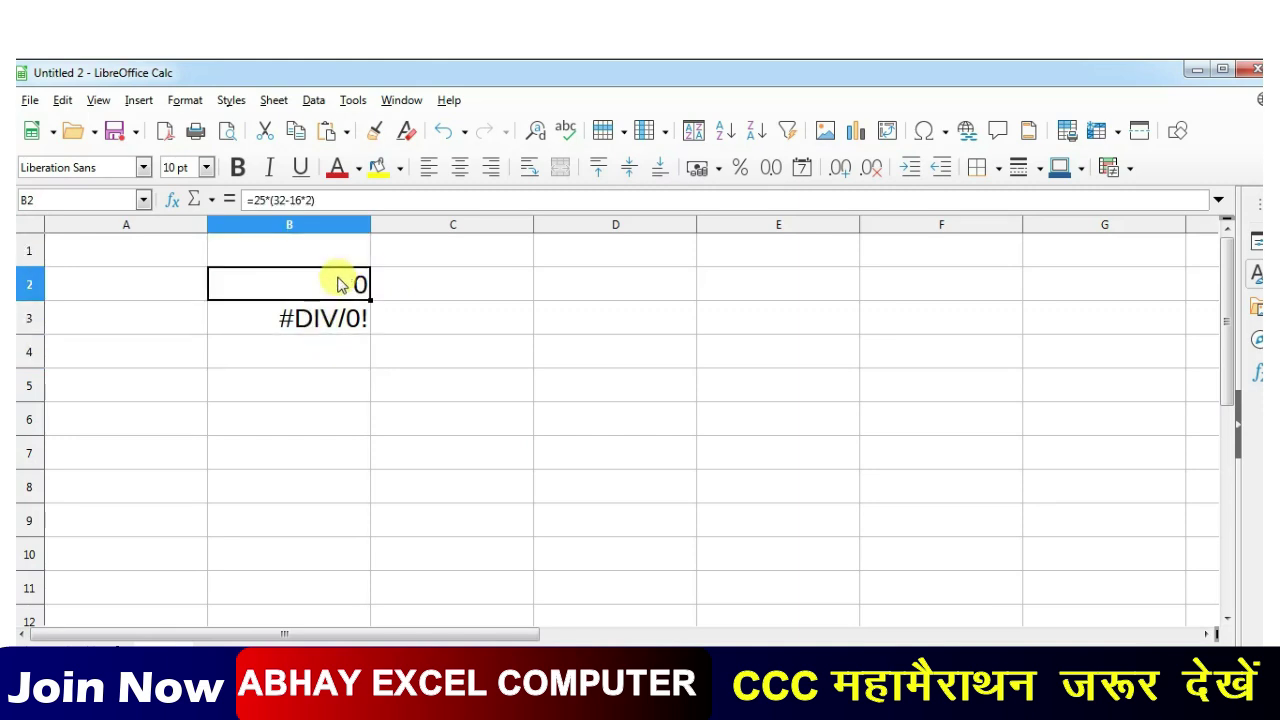
double_click(340, 285)
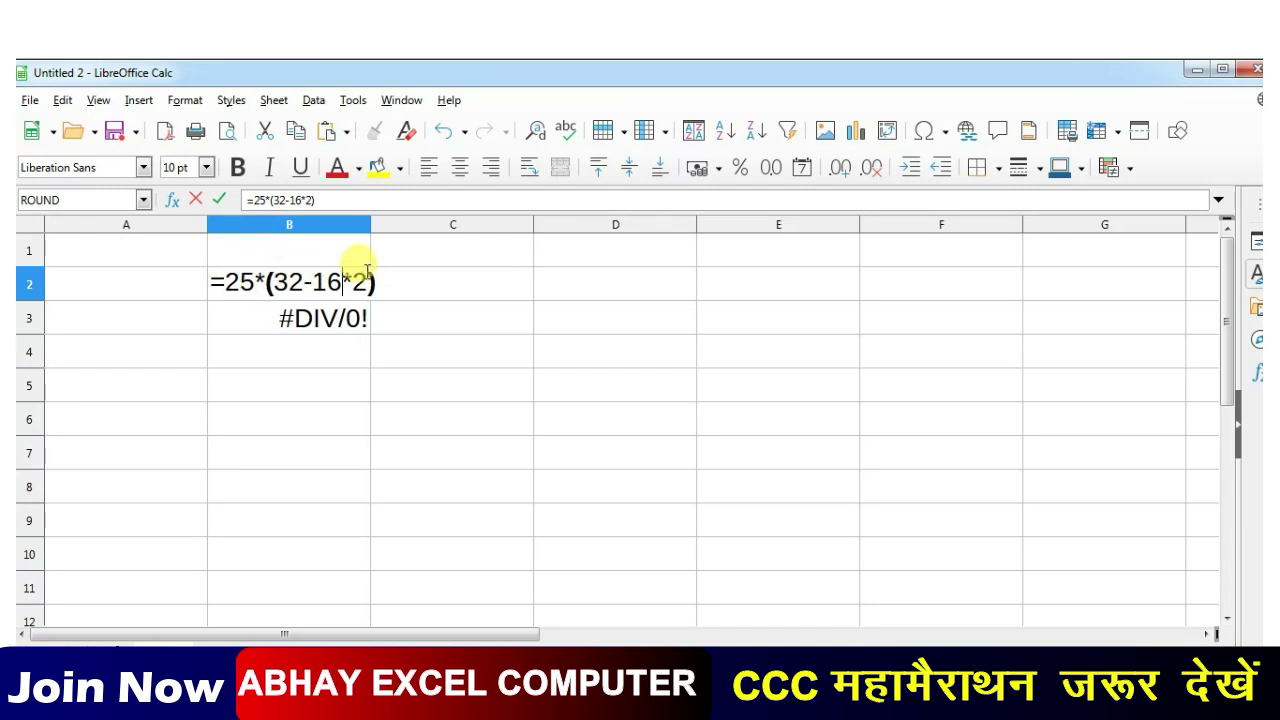
key("Return")
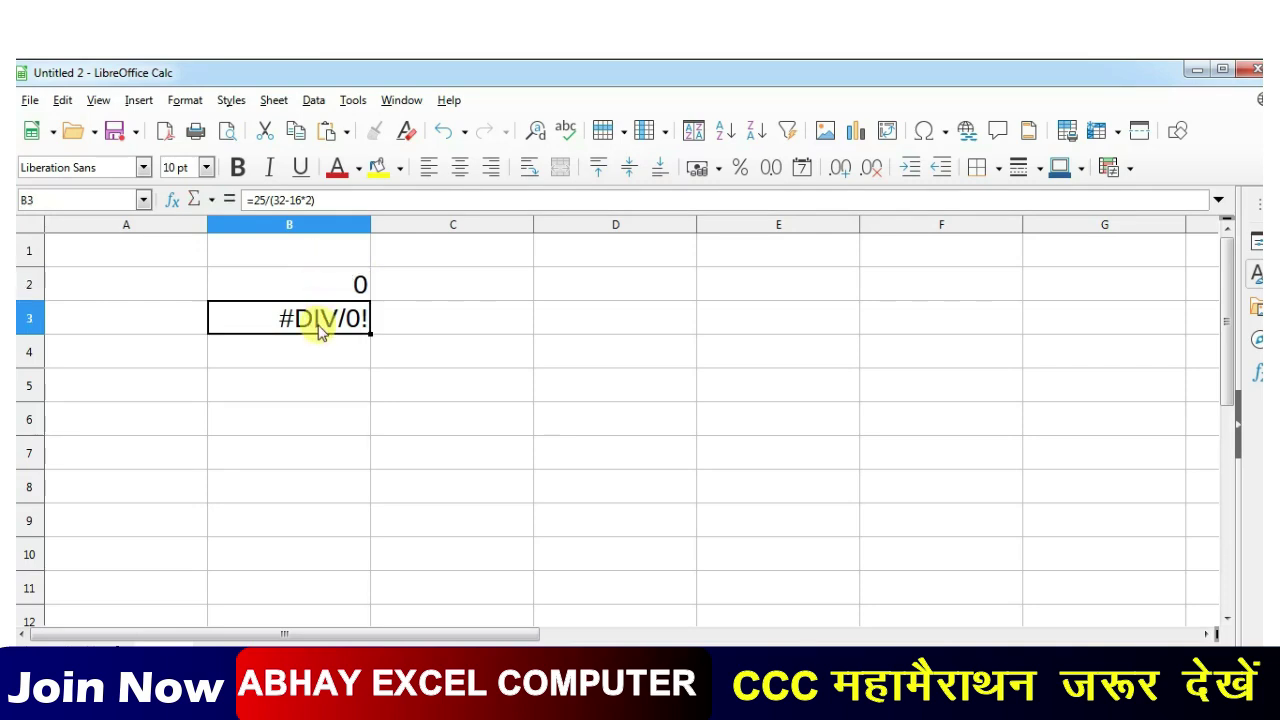
double_click(313, 318)
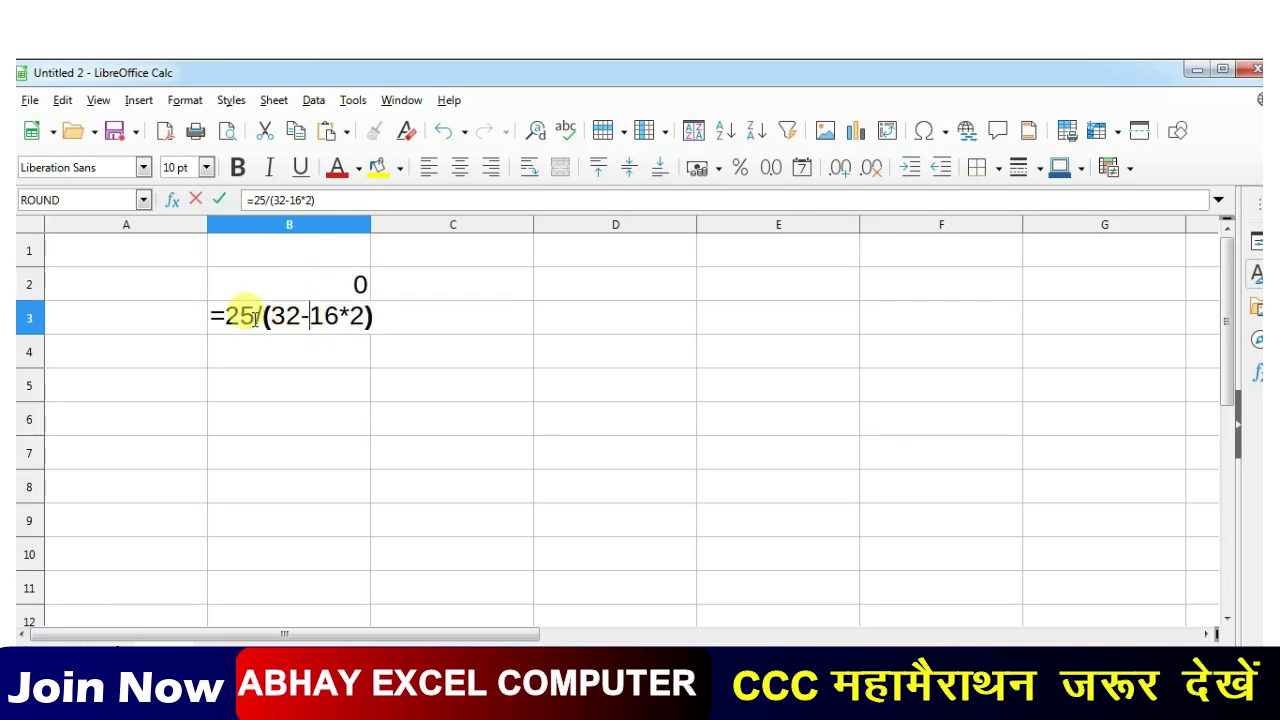
key("Return")
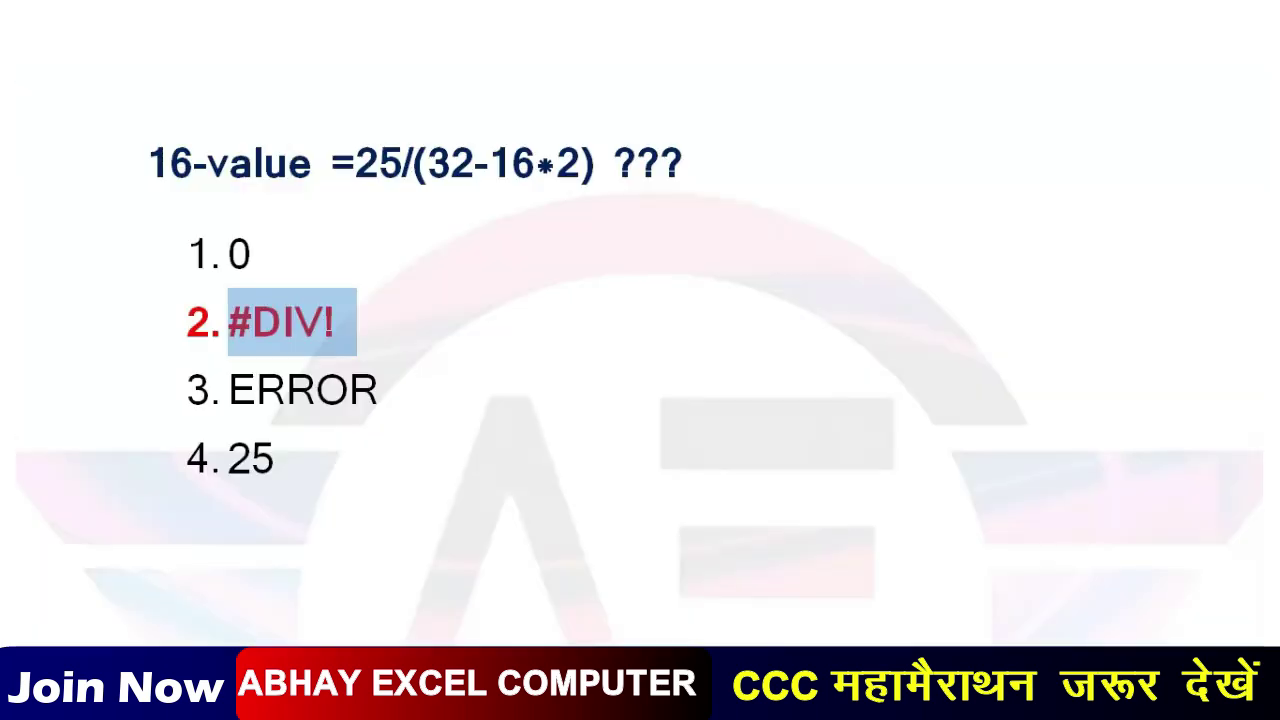
Make '( C ) Never /कभी नहीं' bold red as question 17's answer, then scroll to question 18
left_click(338, 343)
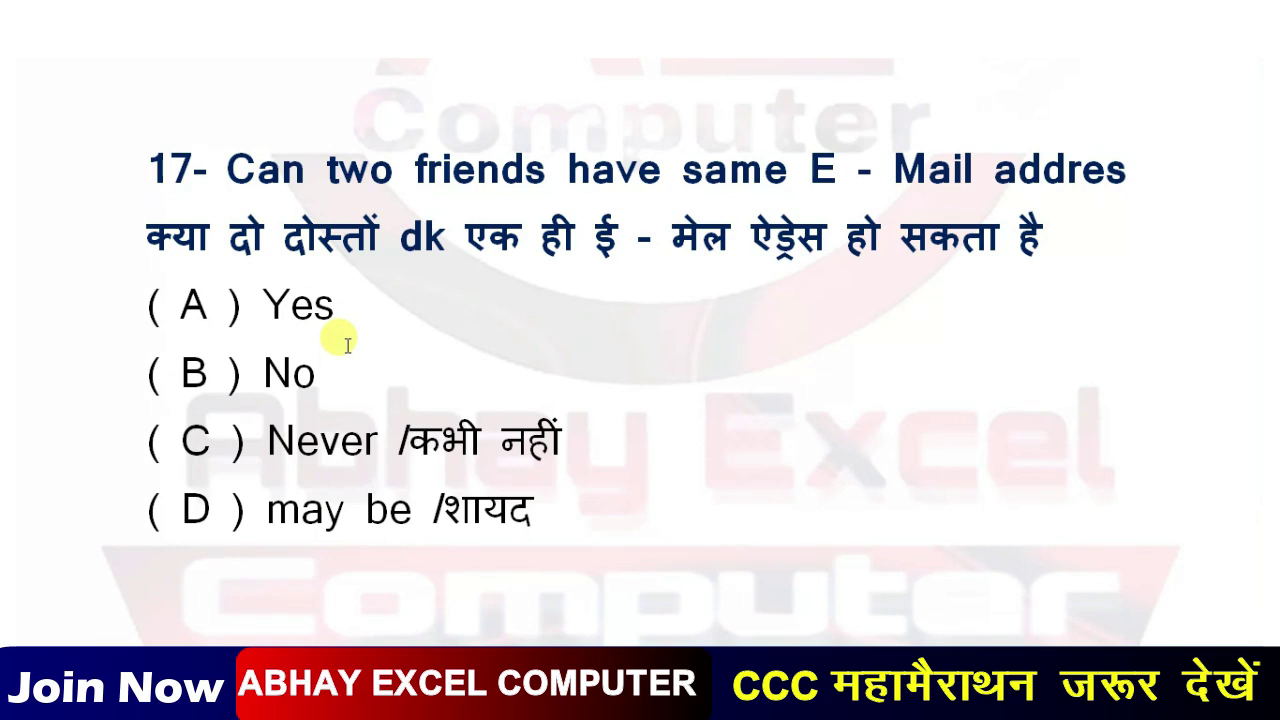
left_click(95, 455)
left_click(189, 437)
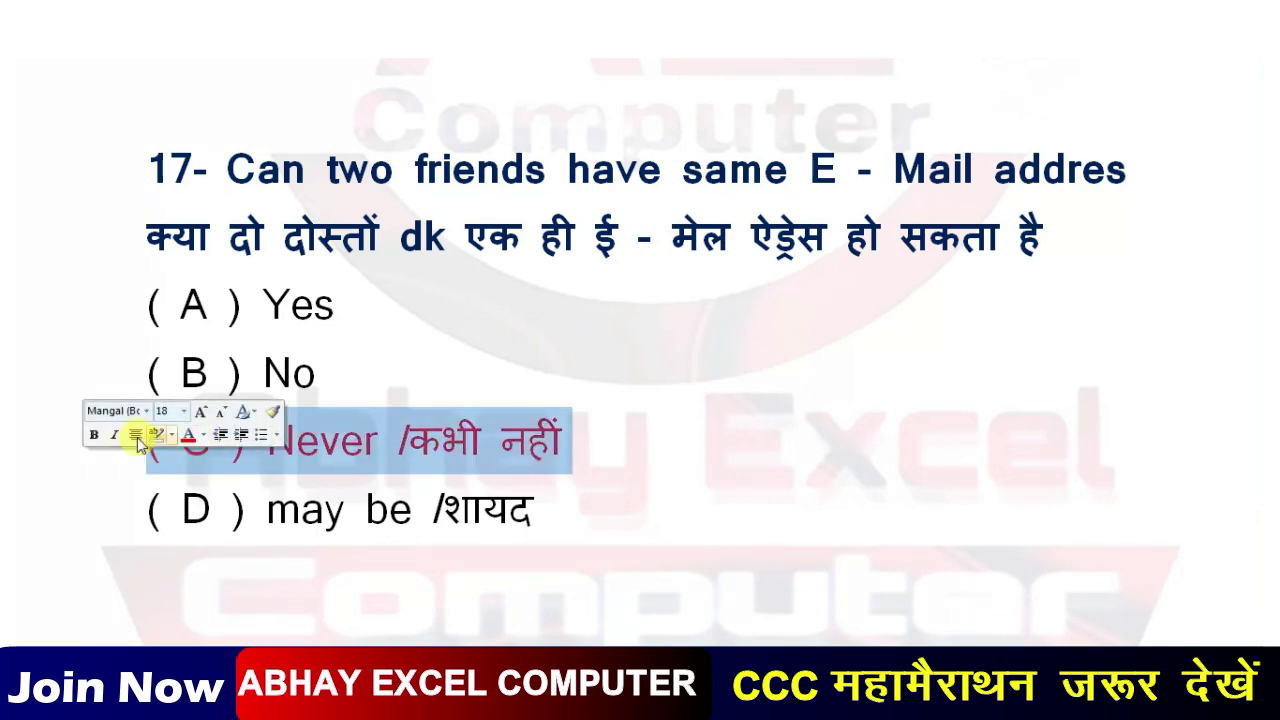
left_click(96, 436)
left_click(635, 435)
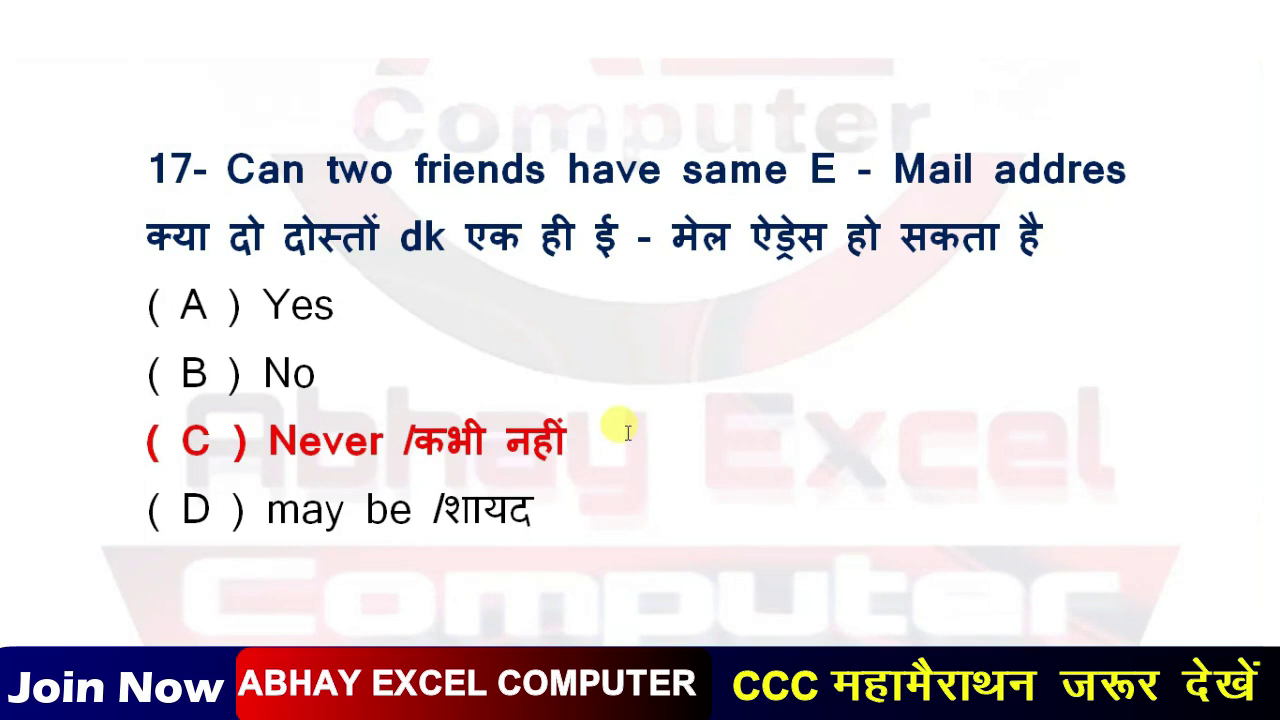
scroll(630, 436, "down", 5)
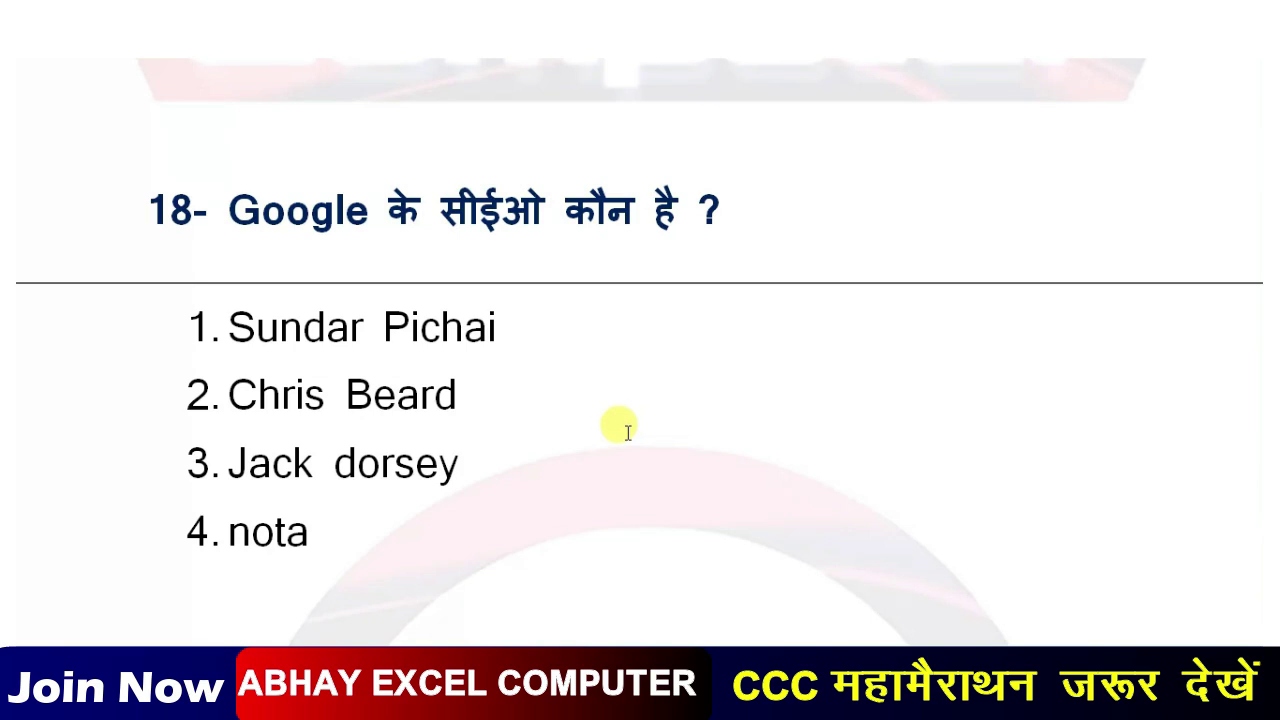
Make the first option of question 18 bold red, then scroll to question 19
left_click(40, 326)
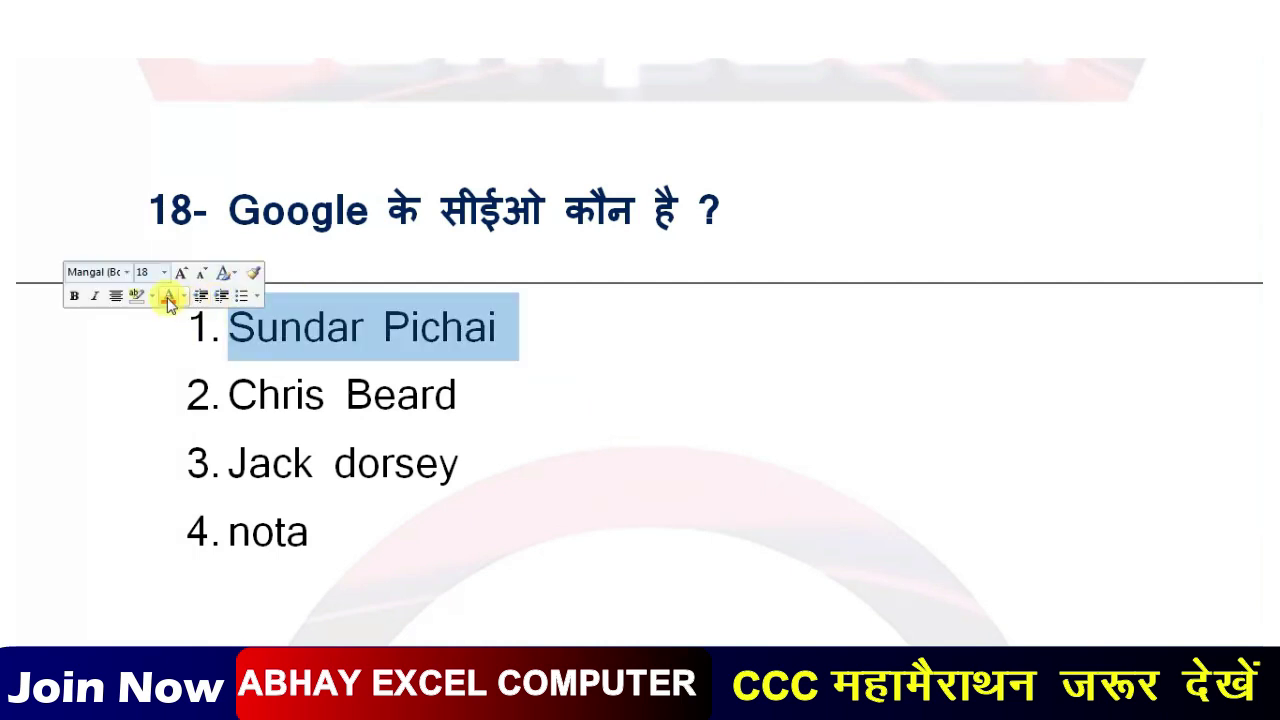
left_click(168, 298)
left_click(74, 296)
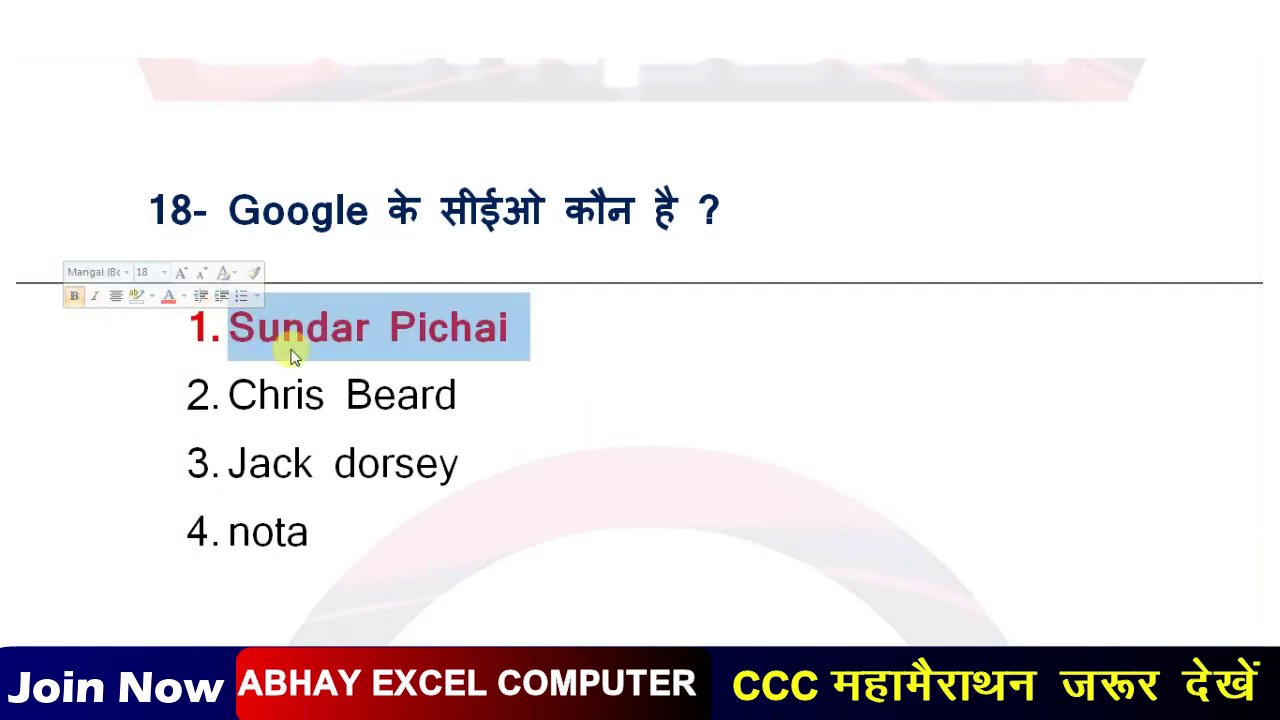
left_click(558, 318)
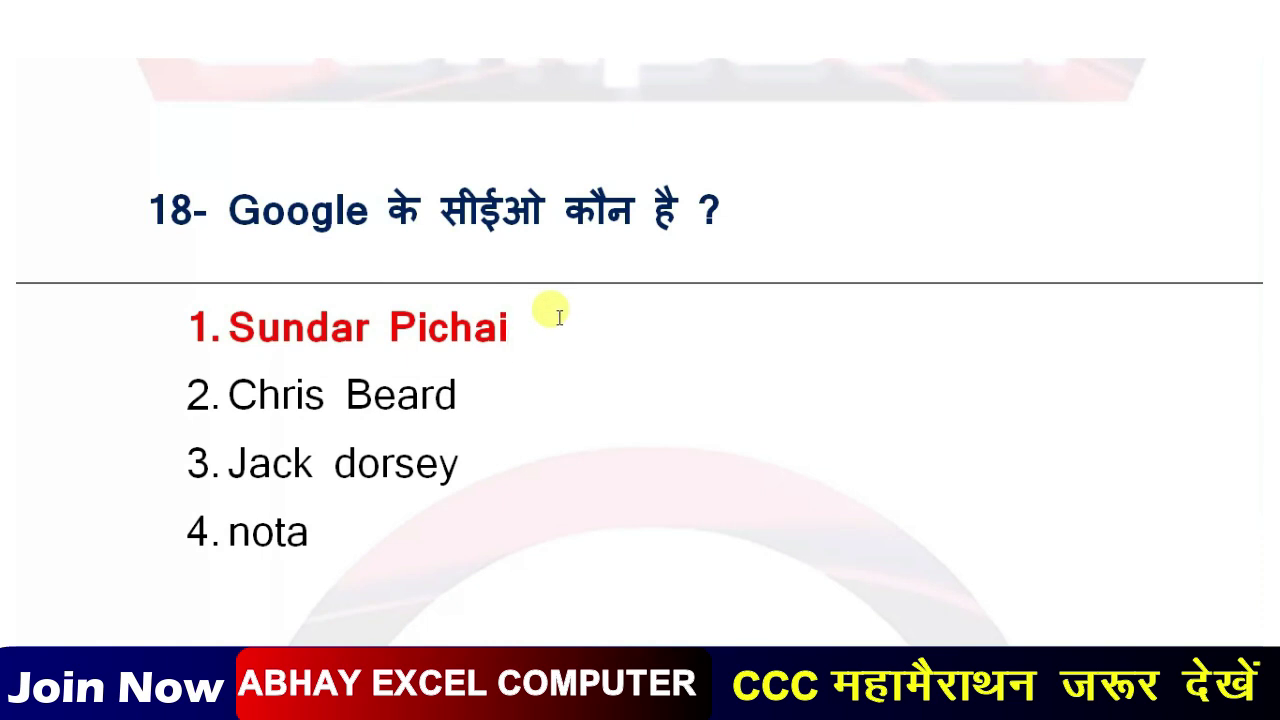
scroll(558, 318, "down", 5)
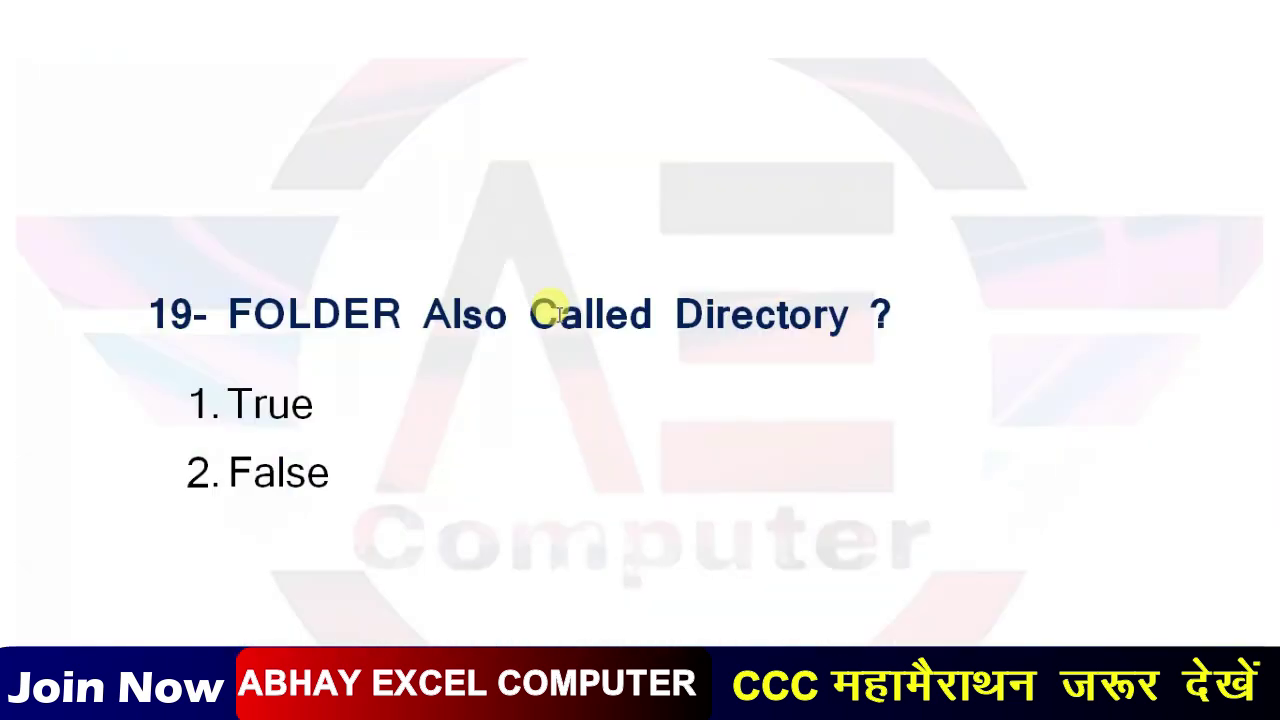
scroll(555, 314, "down", 2)
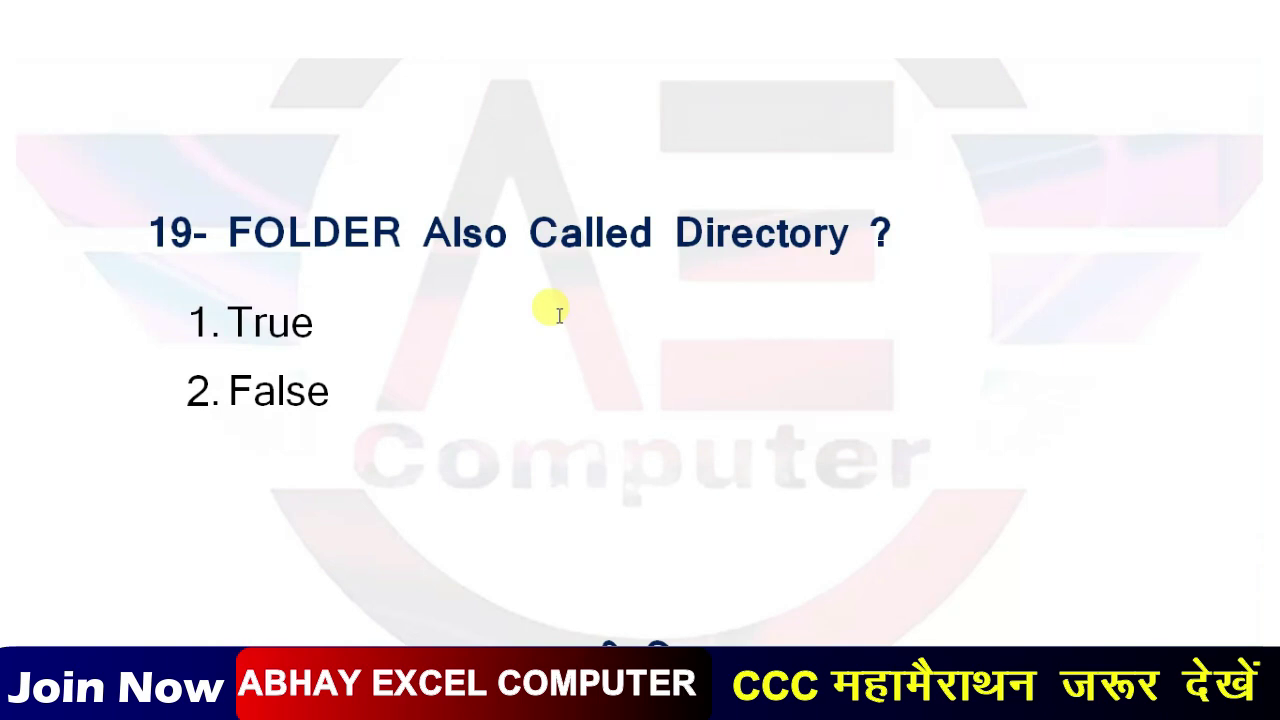
Make True bold red as question 19's answer, then scroll to question 20
left_click(168, 333)
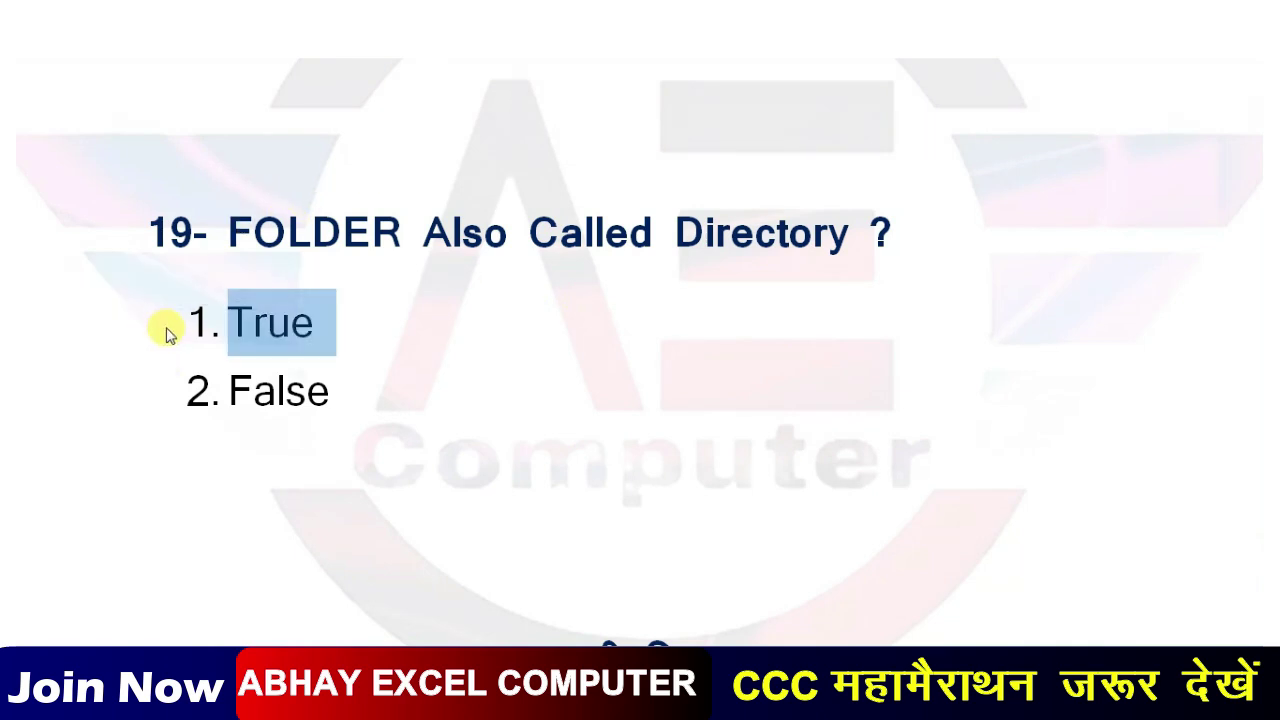
left_click(177, 294)
left_click(108, 297)
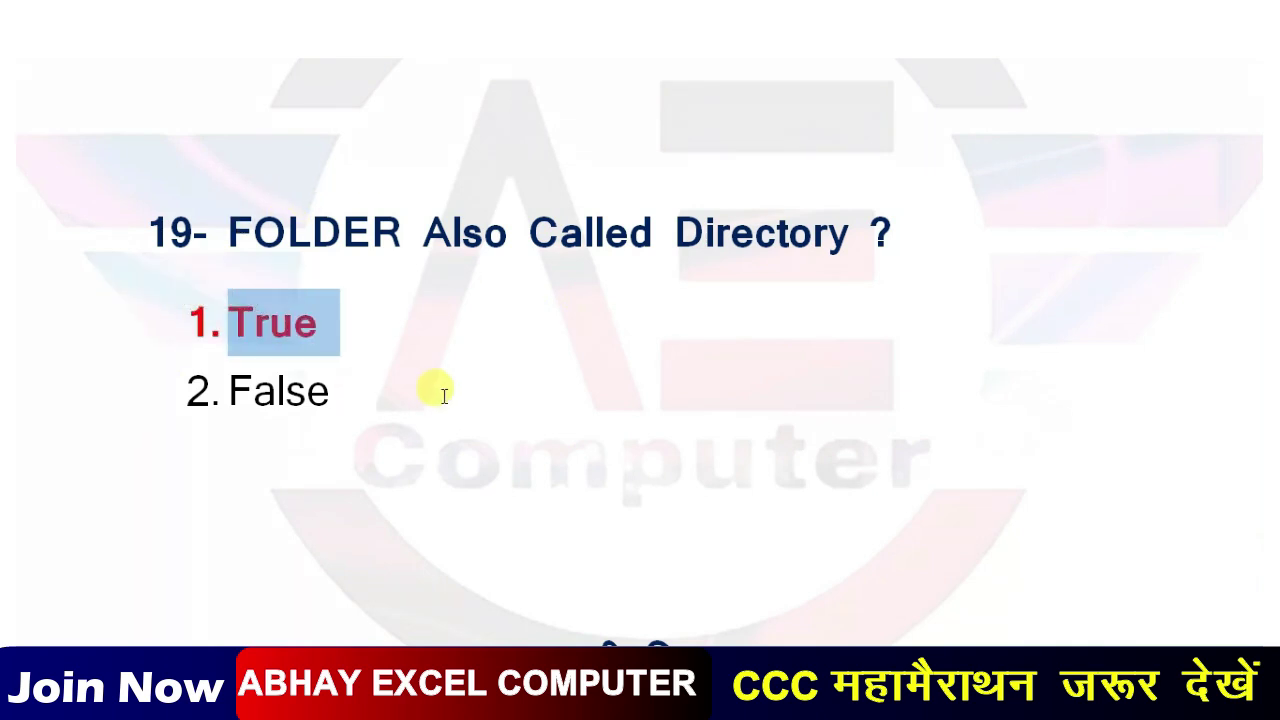
left_click(444, 395)
scroll(444, 396, "down", 5)
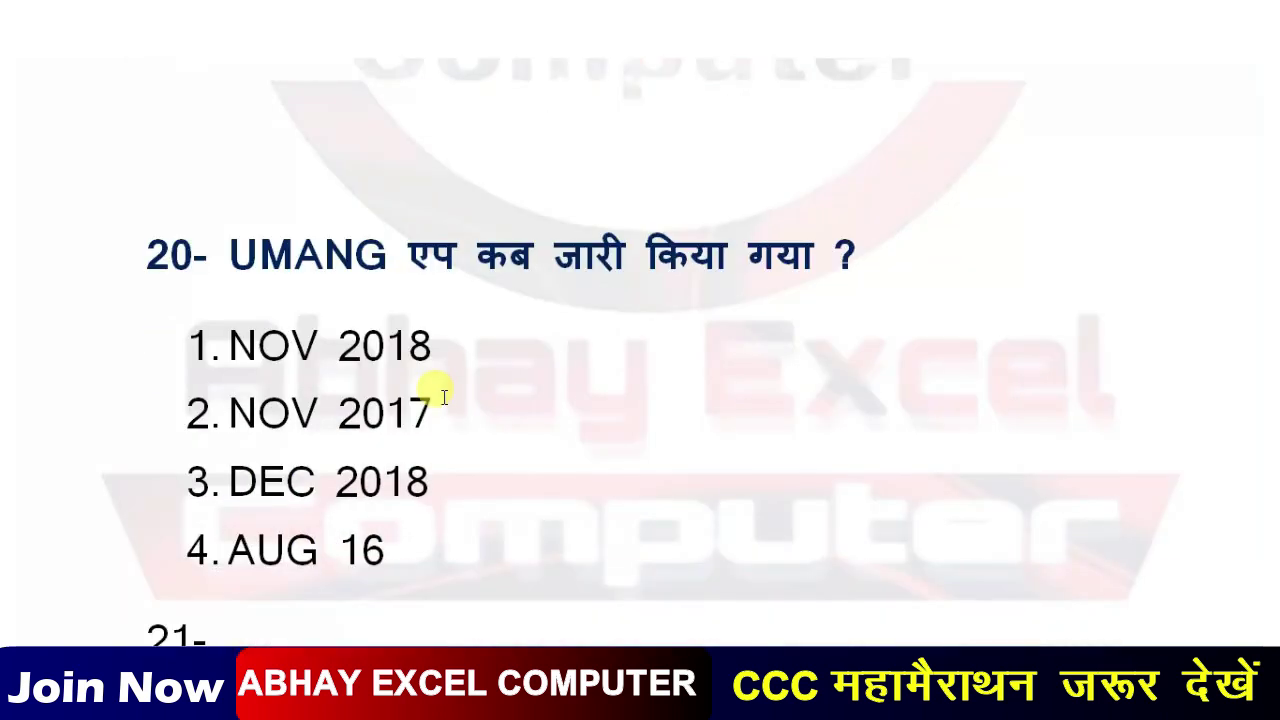
Add an unnumbered blank line after question 20's last option, AUG 16
scroll(450, 392, "up", 2)
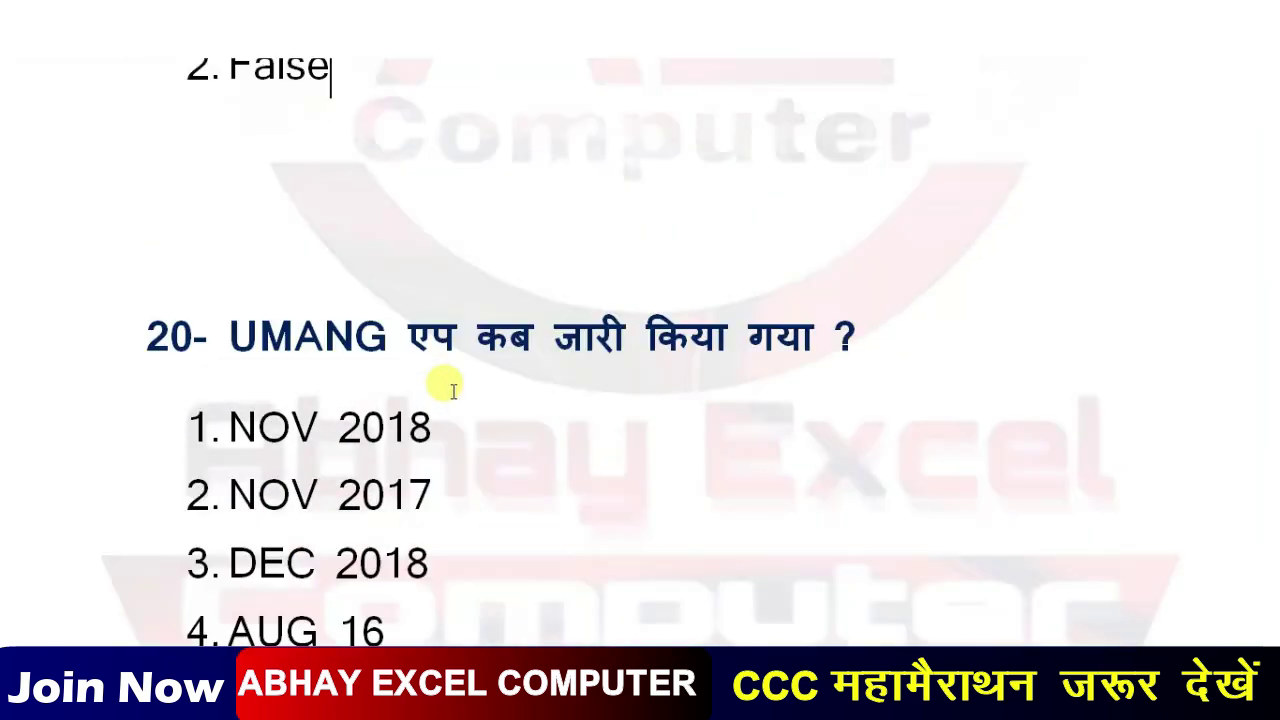
scroll(450, 385, "down", 2)
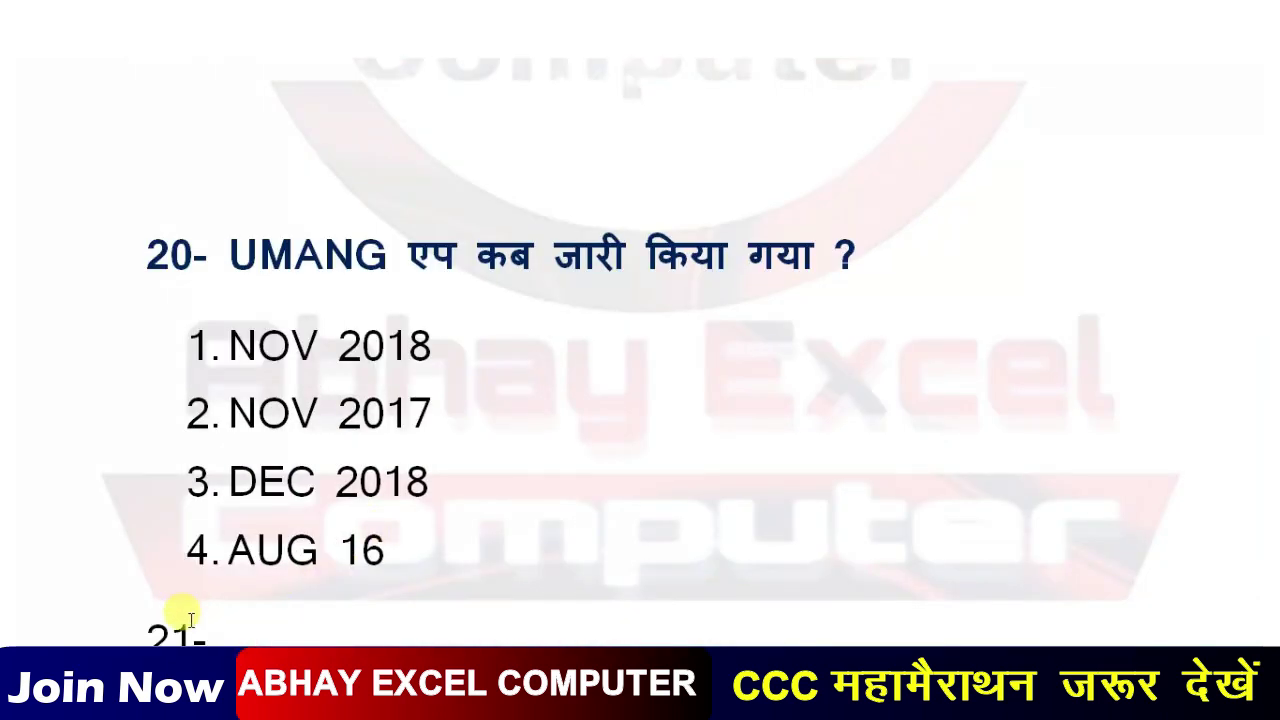
left_click(458, 562)
key("Return")
key("BackSpace")
Make question 20's answer, NOV 2017, bold and red
scroll(640, 400, "down", 2)
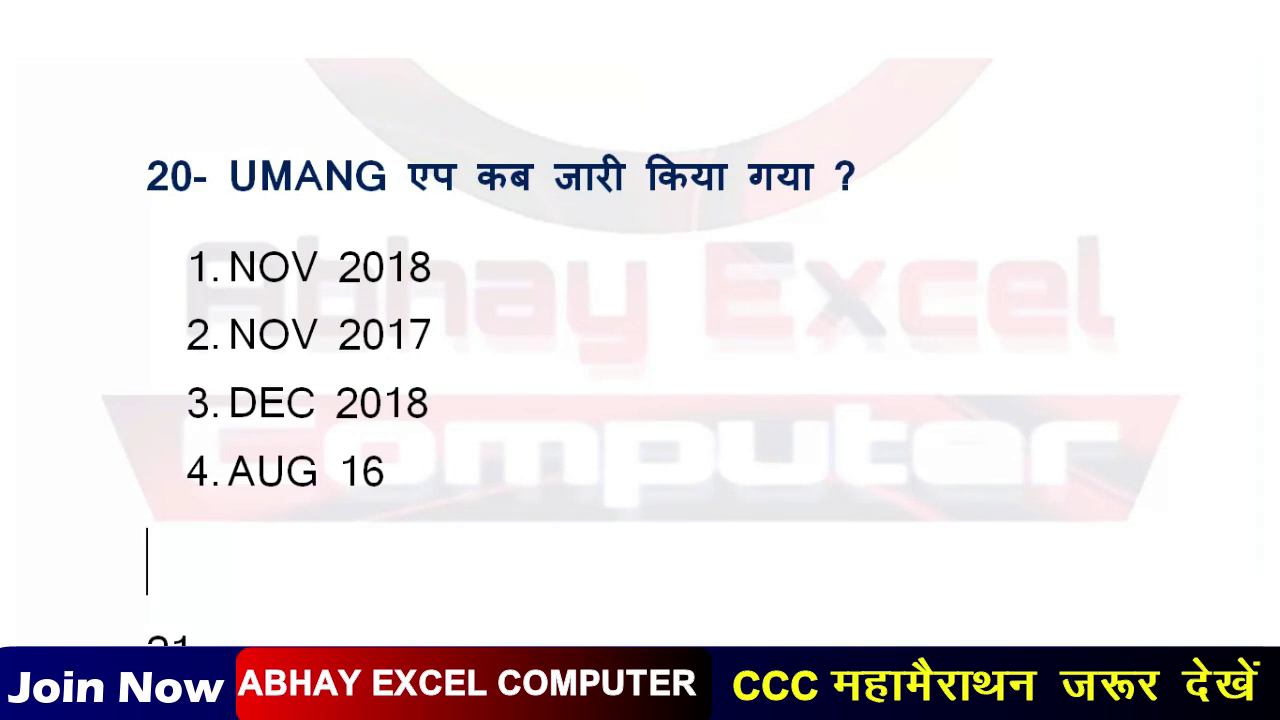
left_click(100, 342)
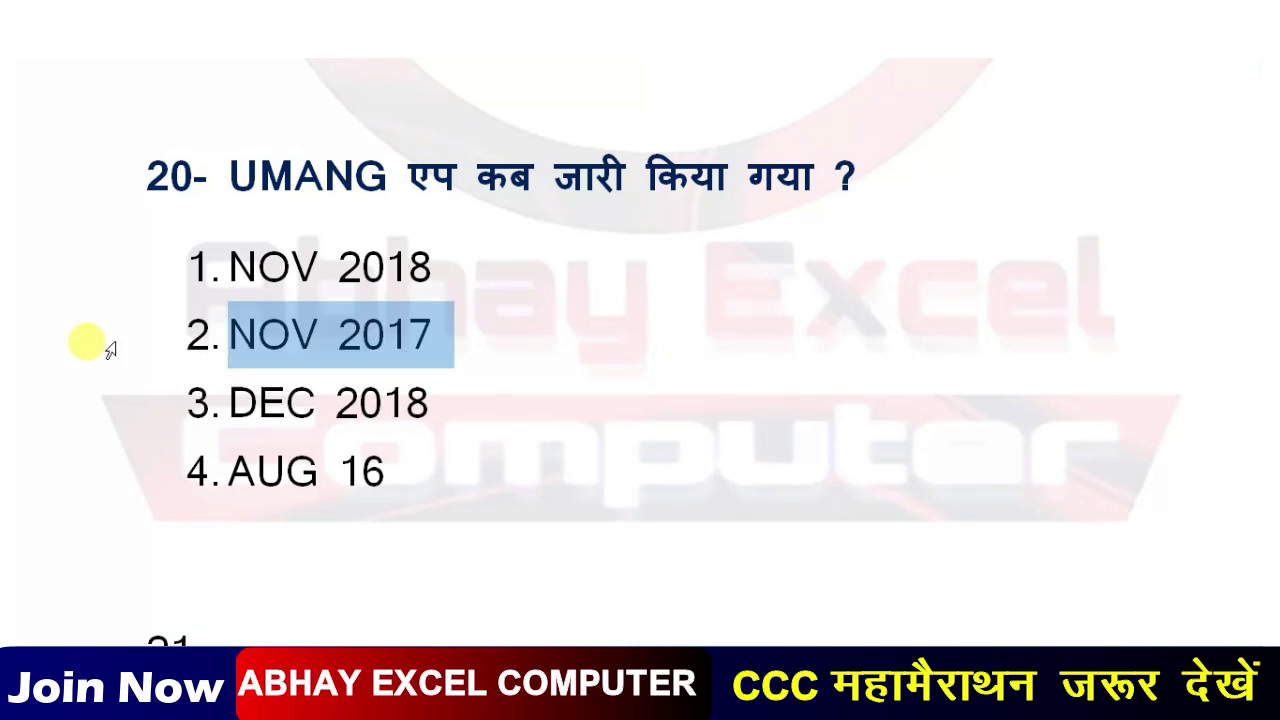
left_click(222, 316)
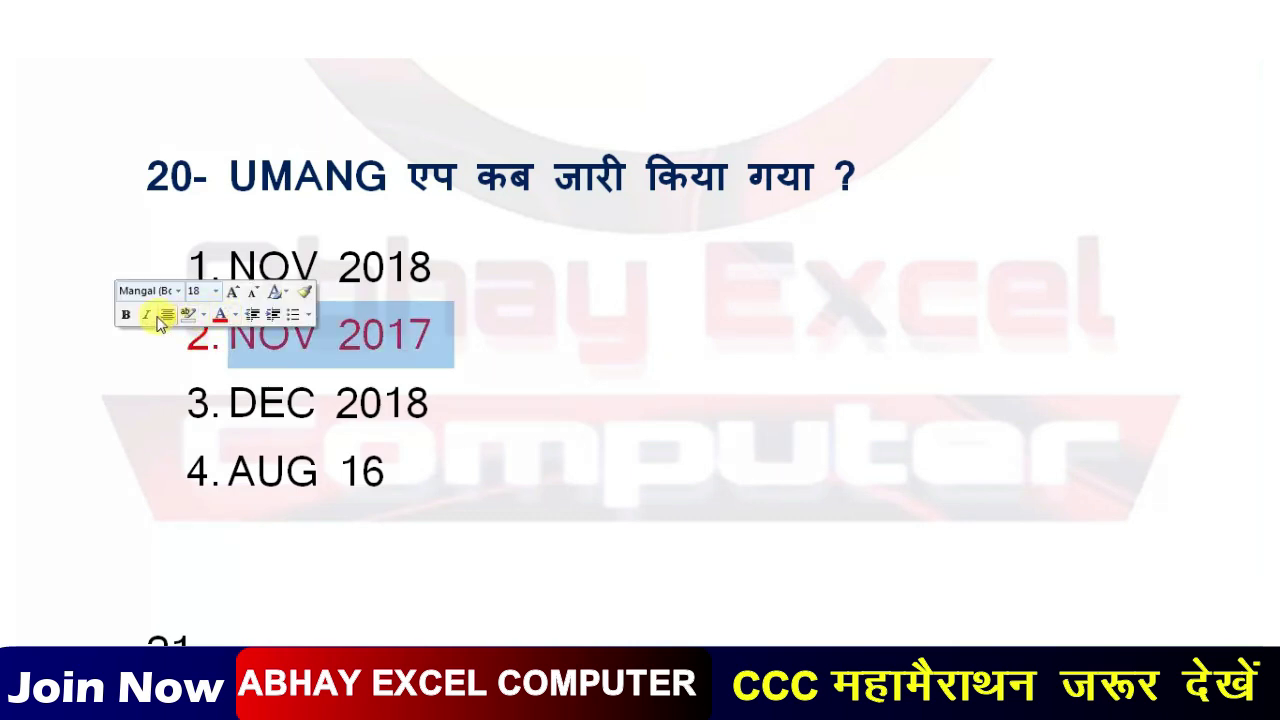
left_click(125, 314)
left_click(553, 333)
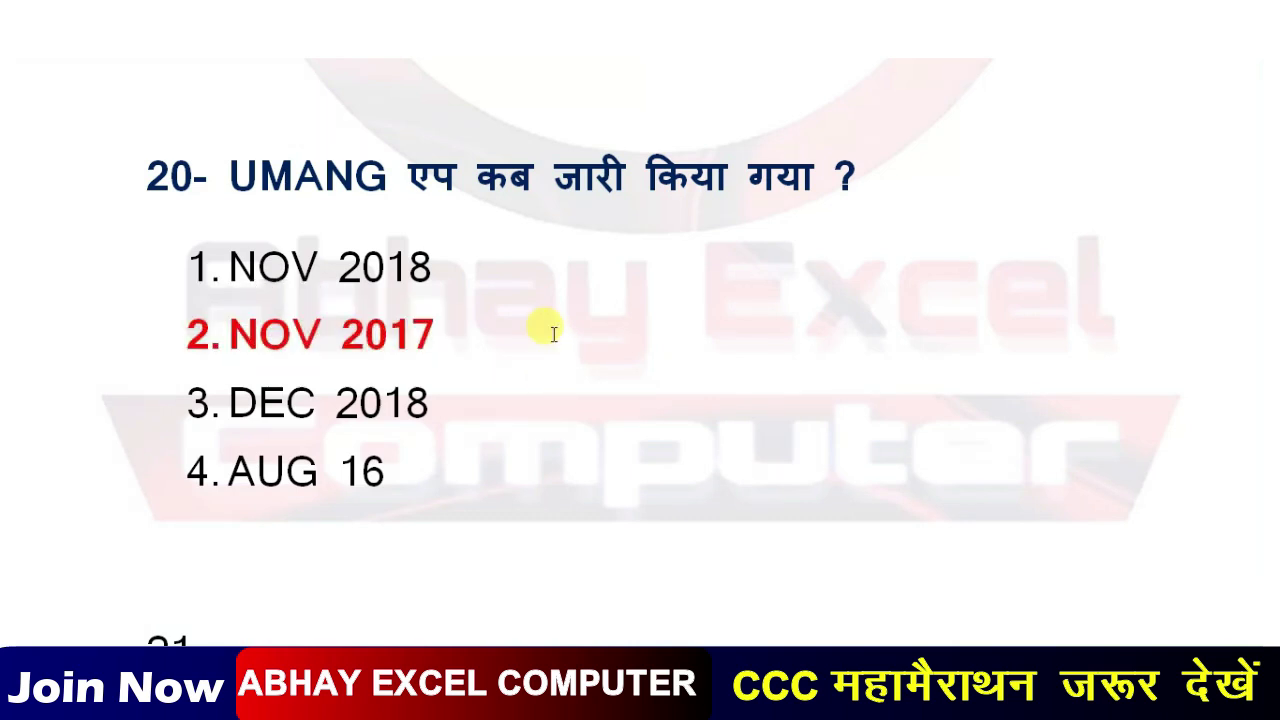